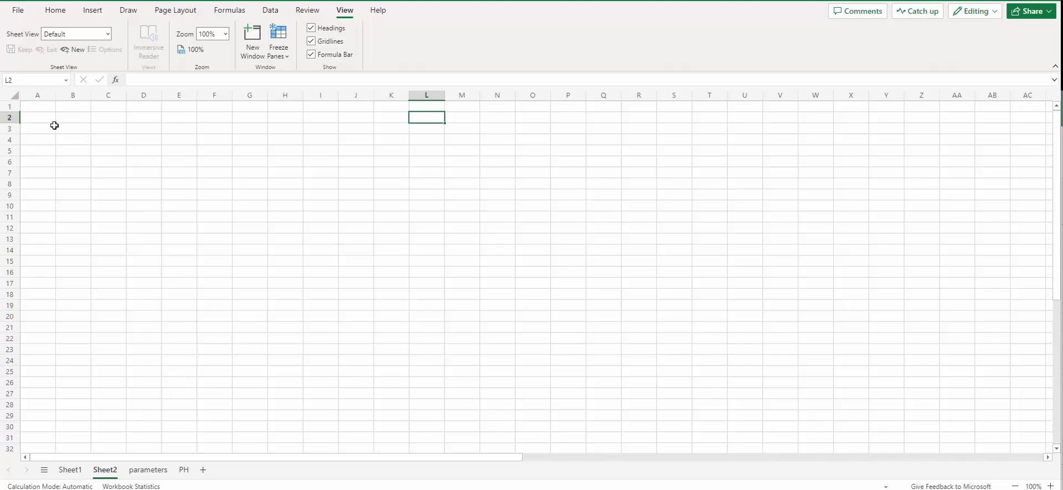
Rename the worksheet Sheet1 as "listing".
click(71, 470)
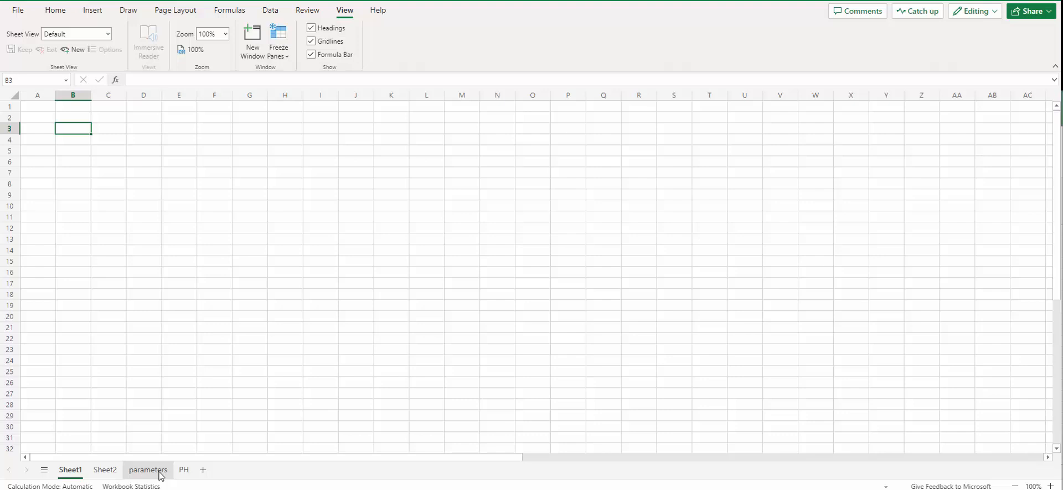
right_click(68, 477)
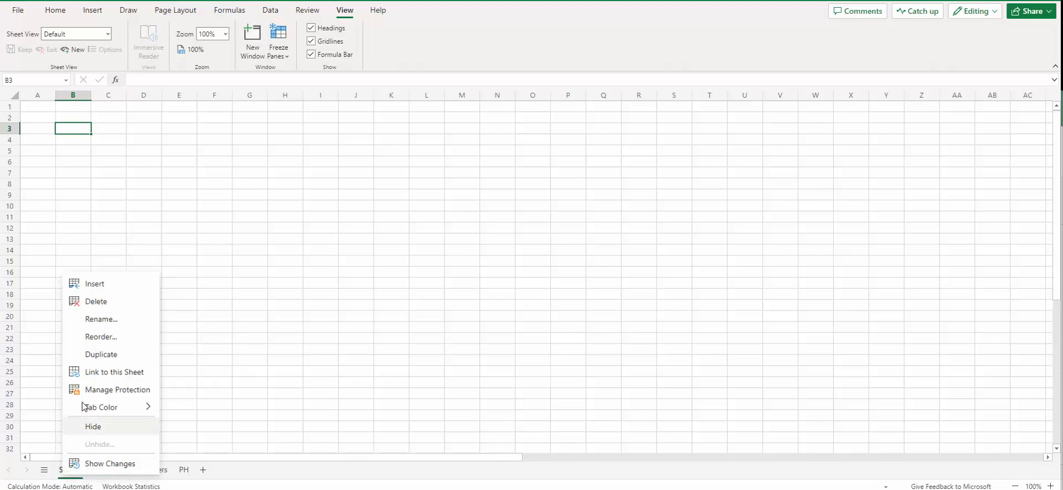
click(115, 316)
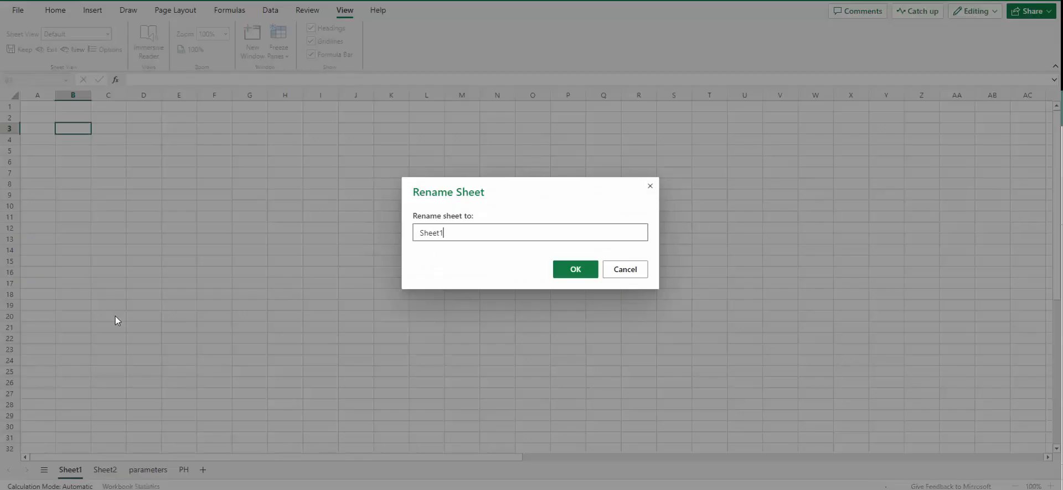
key(BackSpace)
key(BackSpace)
key(BackSpace)
key(BackSpace)
key(BackSpace)
key(BackSpace)
text(Iisting)
key(Return)
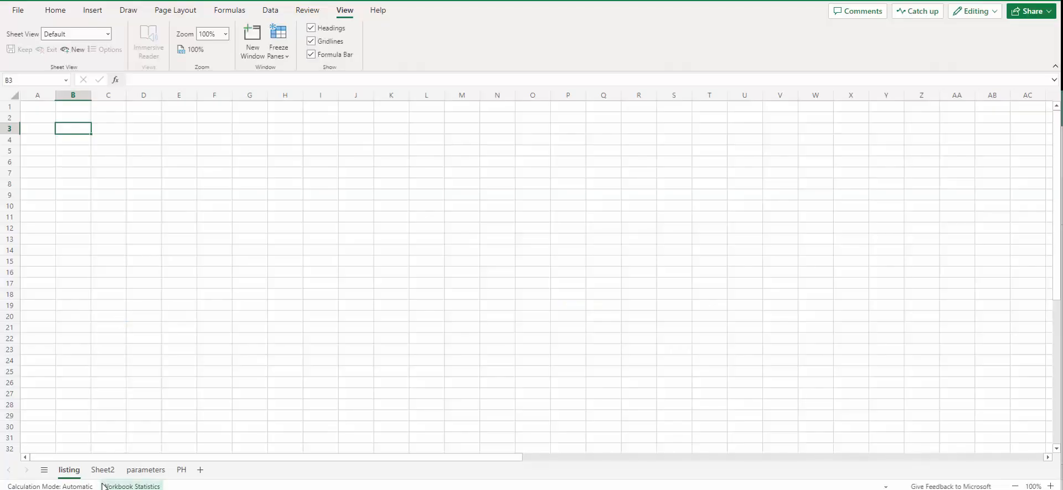
Rename the worksheet Sheet2 as "input".
click(103, 472)
right_click(102, 471)
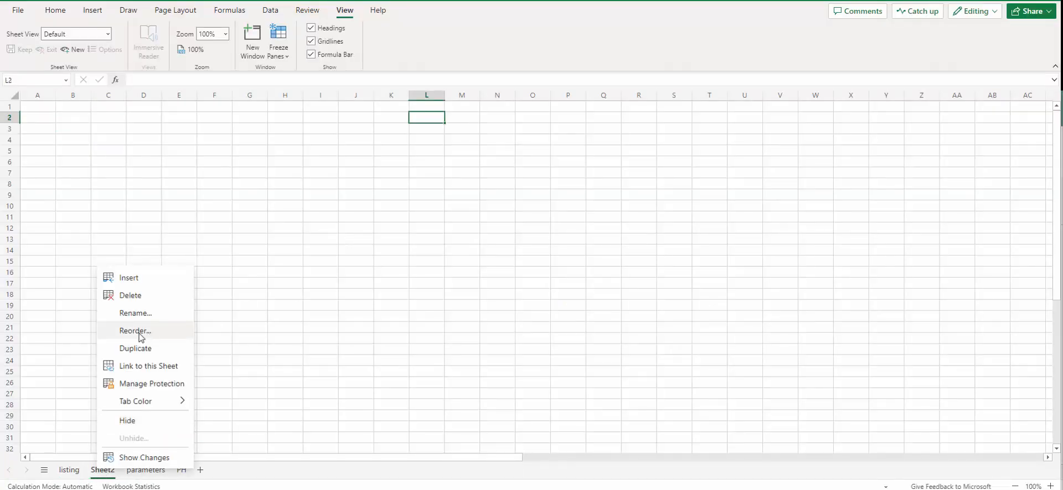
click(130, 314)
key(BackSpace)
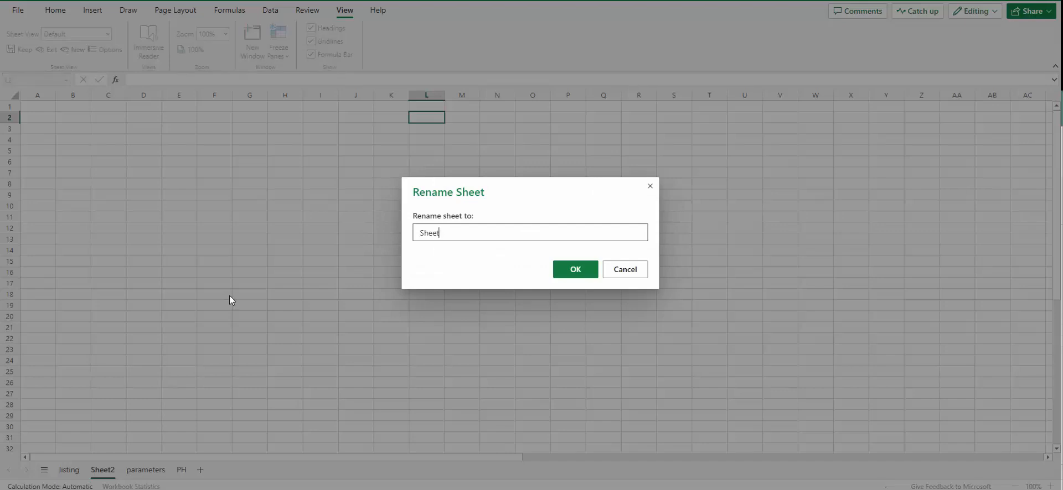
key(BackSpace)
key(BackSpace)
key(BackSpace)
key(BackSpace)
key(BackSpace)
text(input)
key(Return)
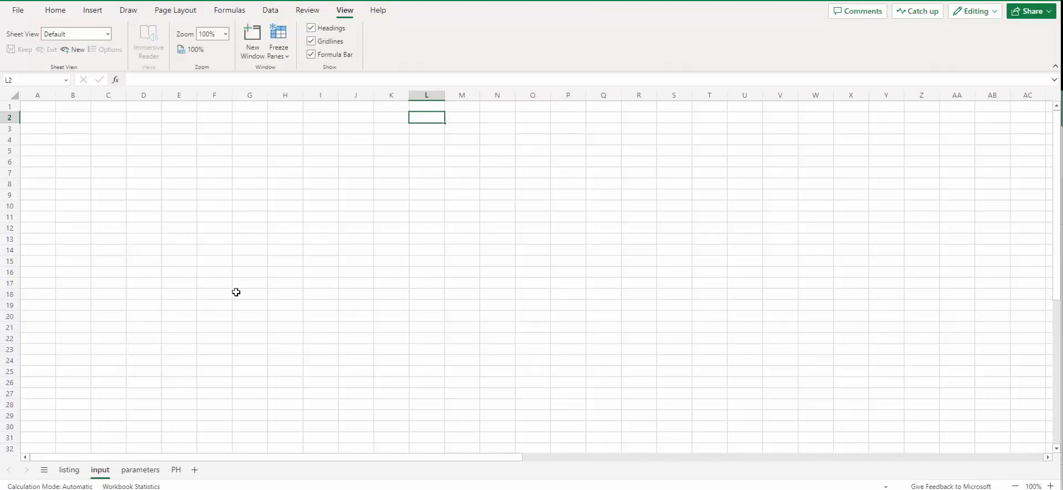
Paste the copied Fruits and Reference Range template into A1:B5 of the parameters sheet and fit column B's width to its contents.
click(141, 470)
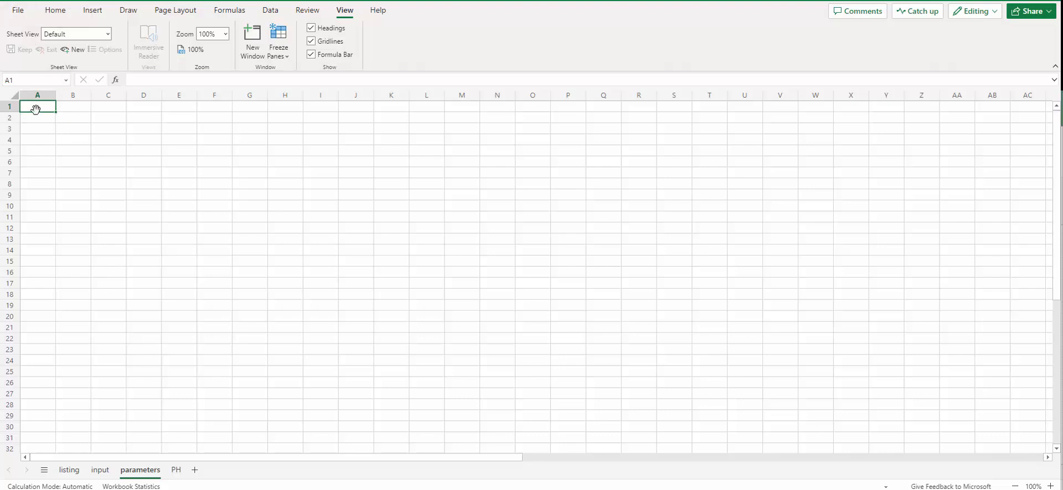
text(Fruits	parameters! Apple	4 Fruits	Reference Range Apple	parameters!$A$4:$A$9 Banana	A)
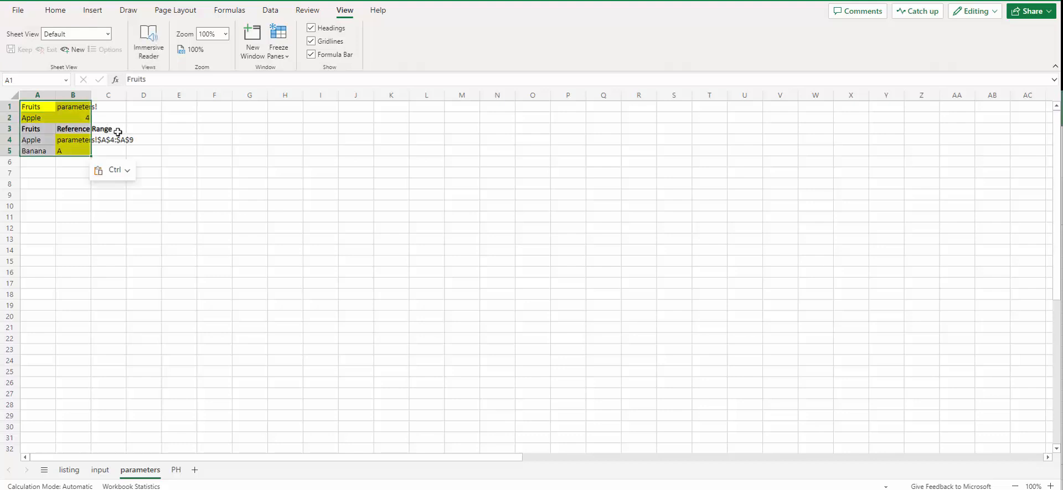
click(246, 159)
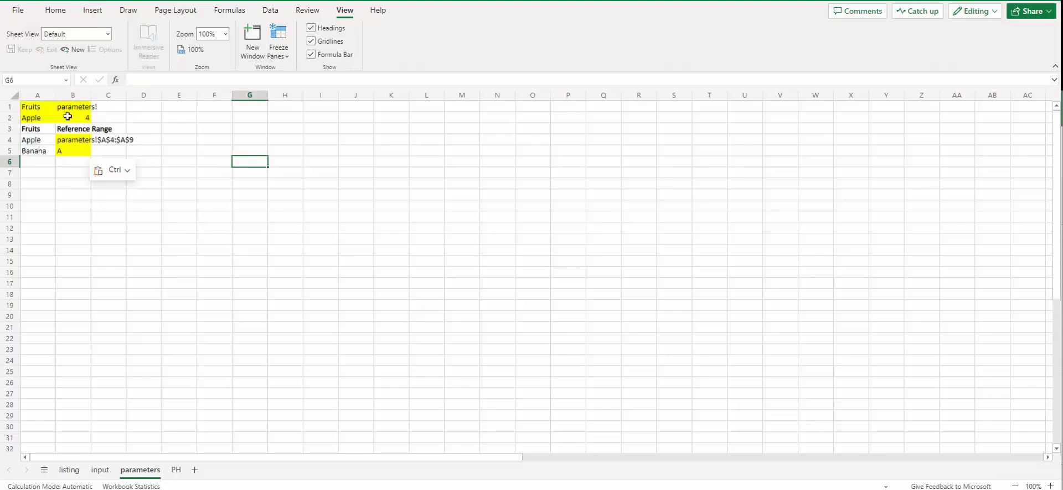
double_click(92, 95)
click(119, 171)
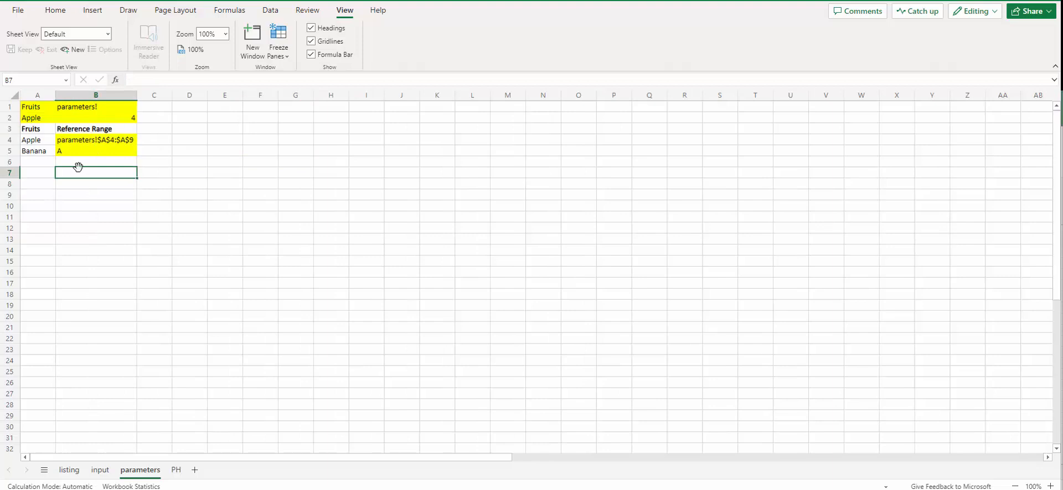
Change the header in cell A3 to "Staff Name" and fit column A's width to its contents.
click(31, 128)
text(St)
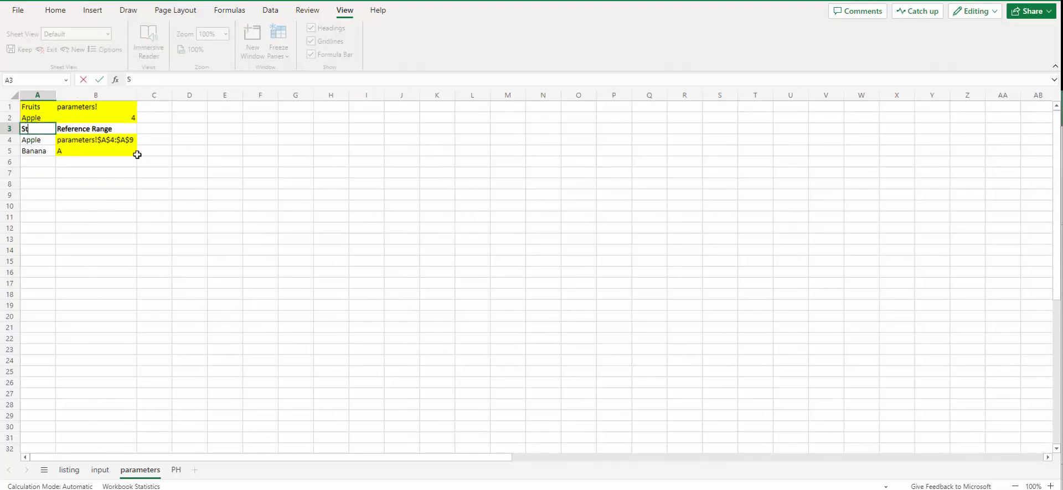
text(aff Name)
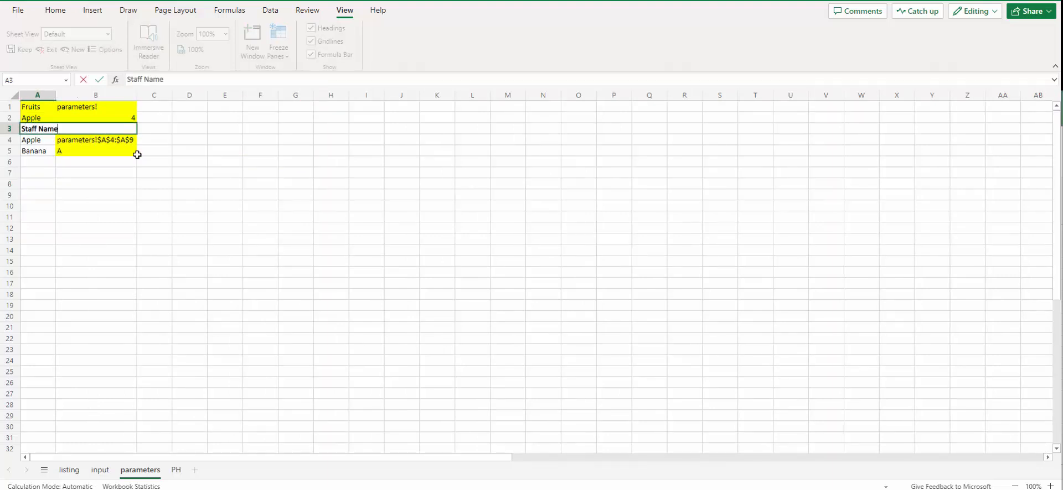
key(Tab)
key(Down)
key(Left)
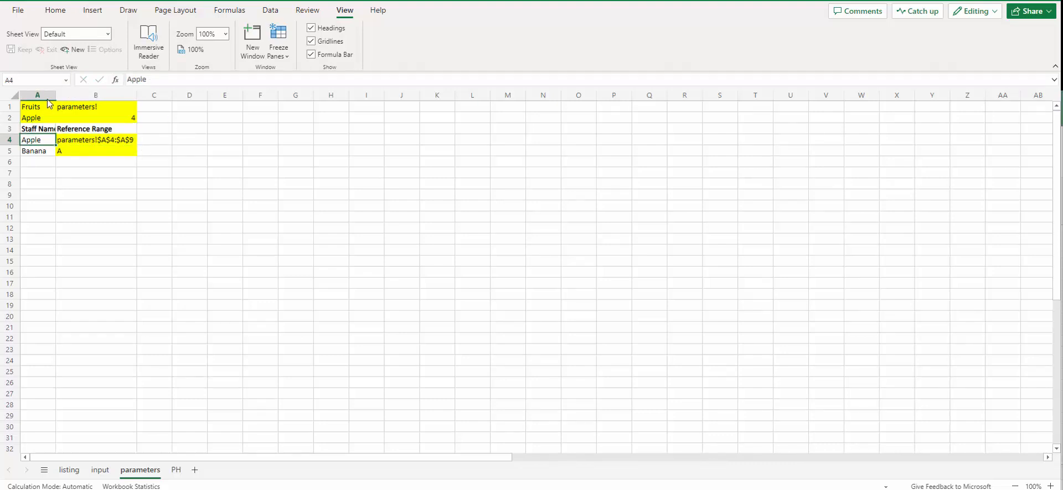
click(254, 228)
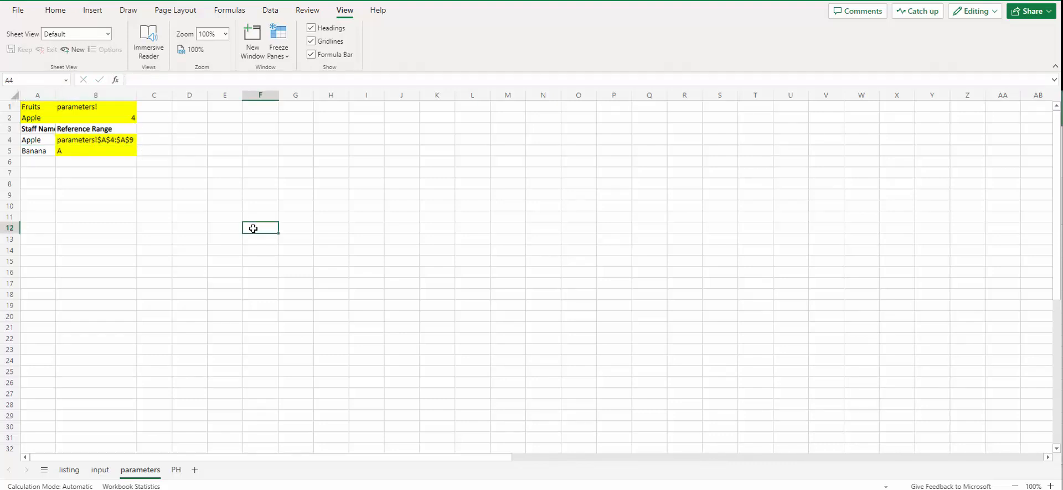
double_click(57, 96)
Examine the placeholder entries in the highlighted cells of columns A and B on the parameters sheet.
click(41, 95)
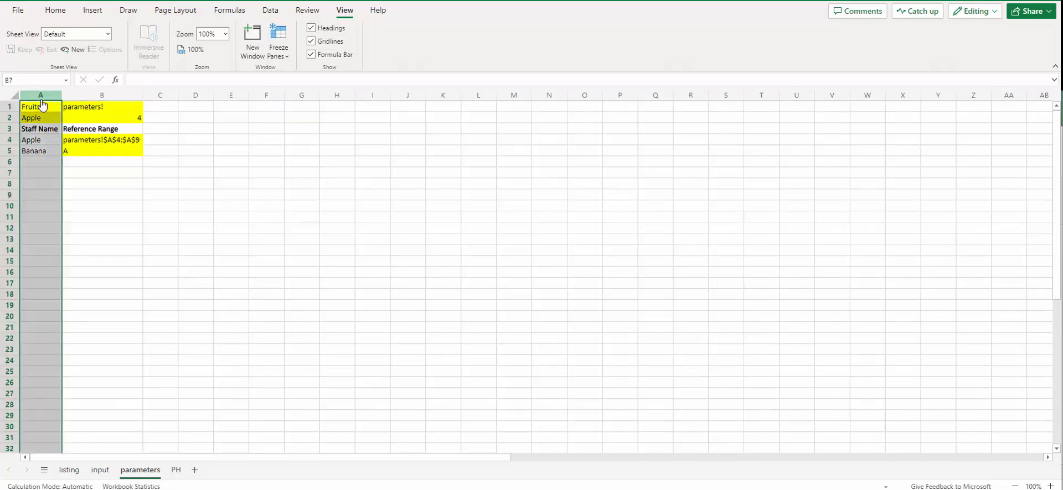
click(42, 109)
click(35, 124)
click(82, 115)
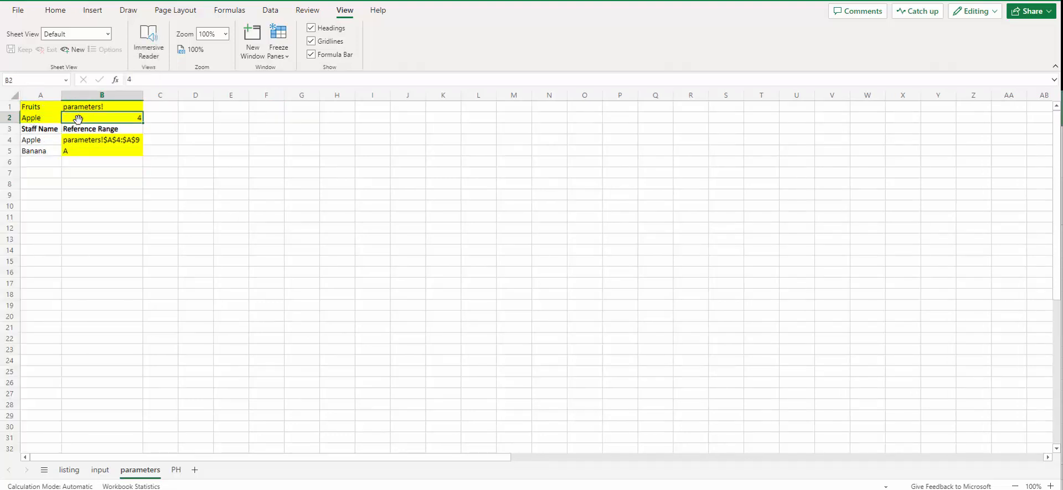
click(86, 109)
click(85, 143)
click(89, 151)
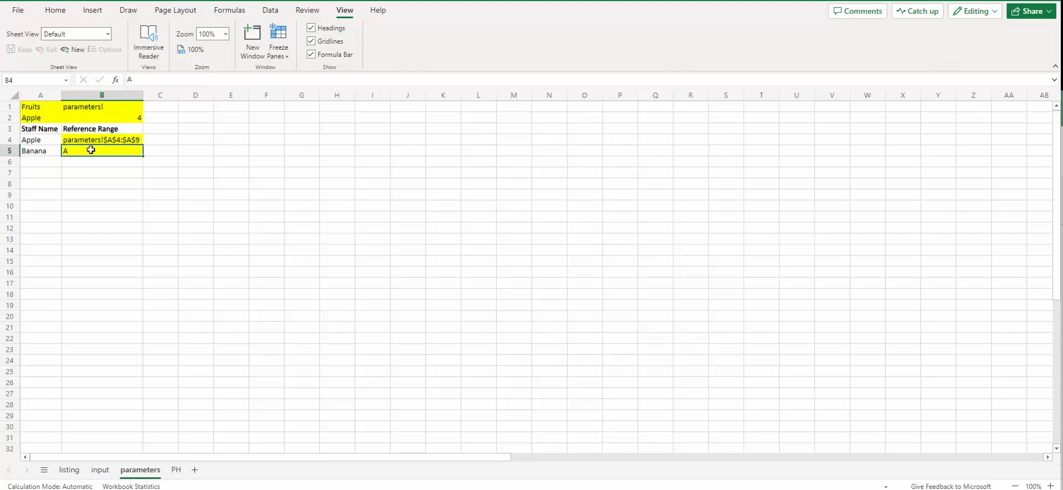
click(103, 141)
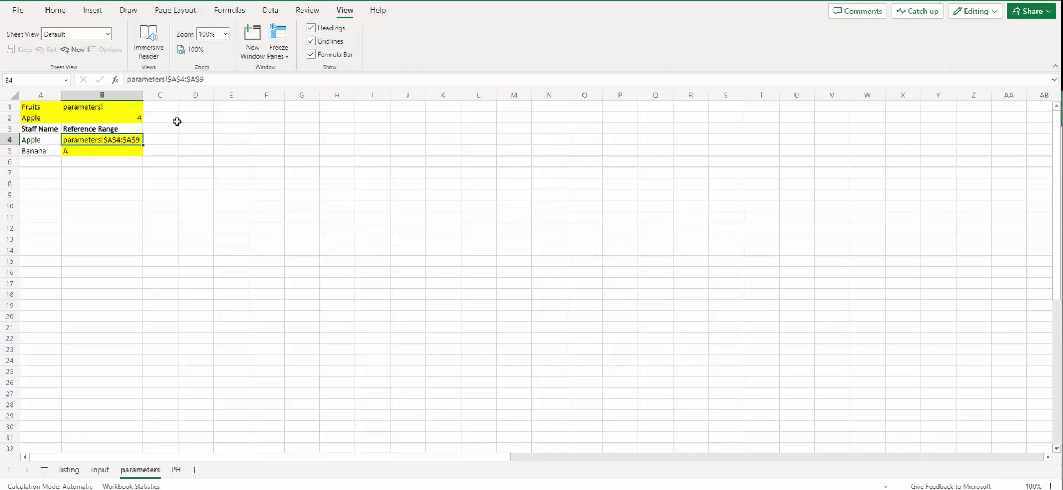
Replace the text in cell A1 with the formula =parameters!A$3 so it references the Staff Name header.
click(42, 107)
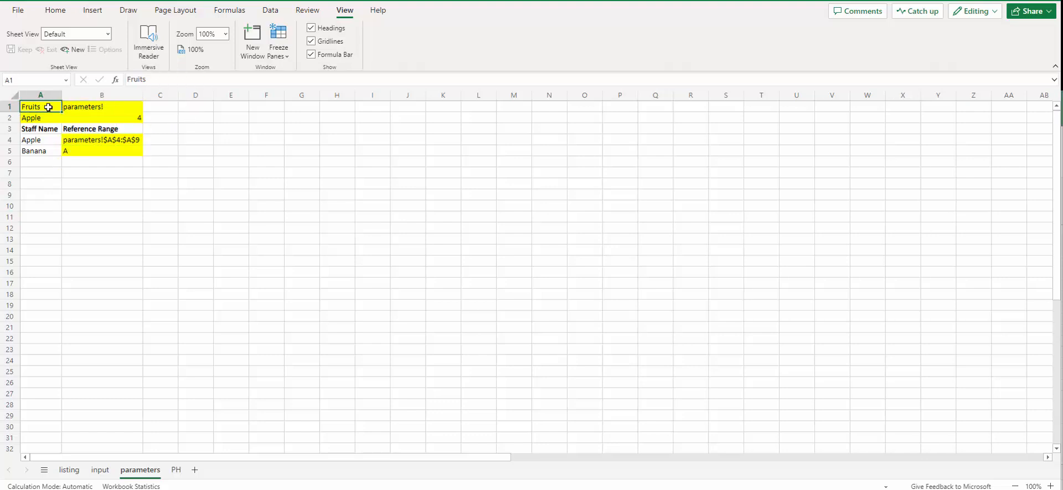
text(=)
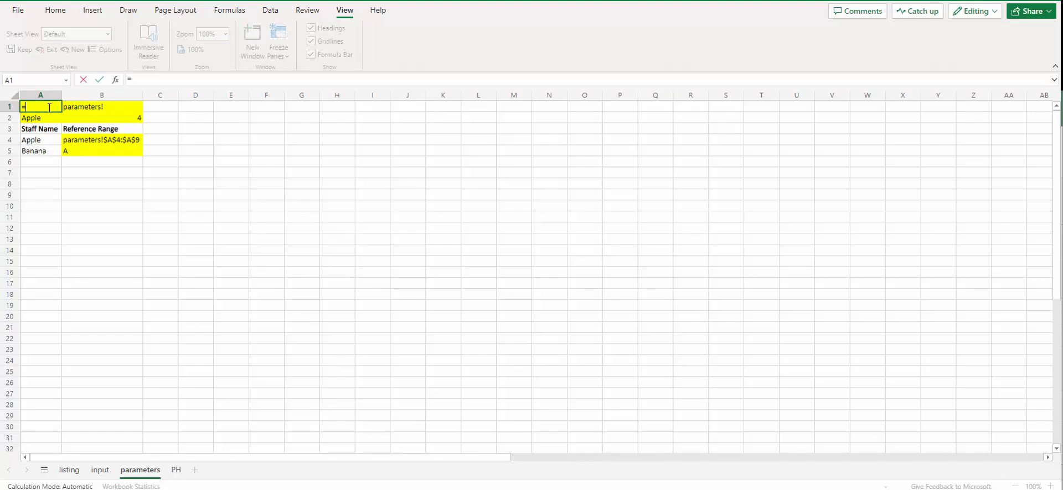
text(parameters)
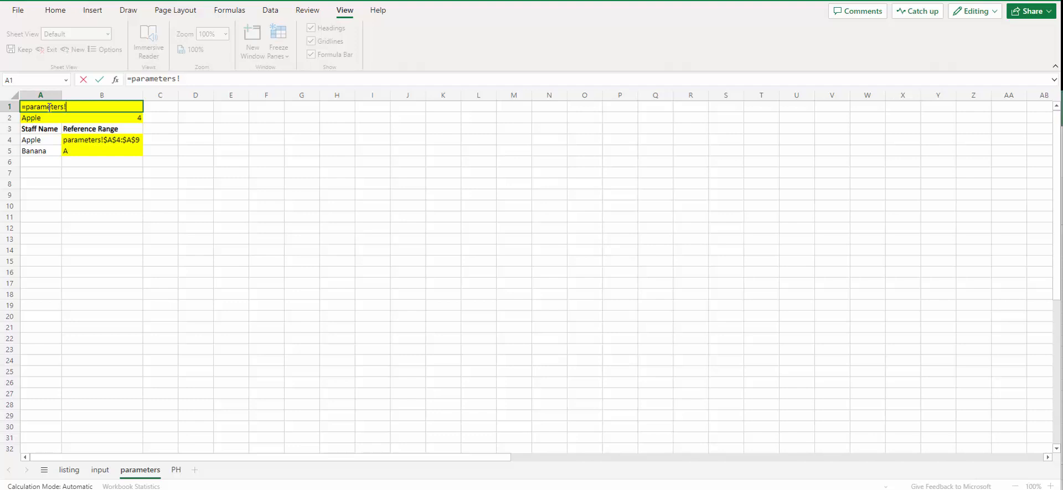
text(!A$3)
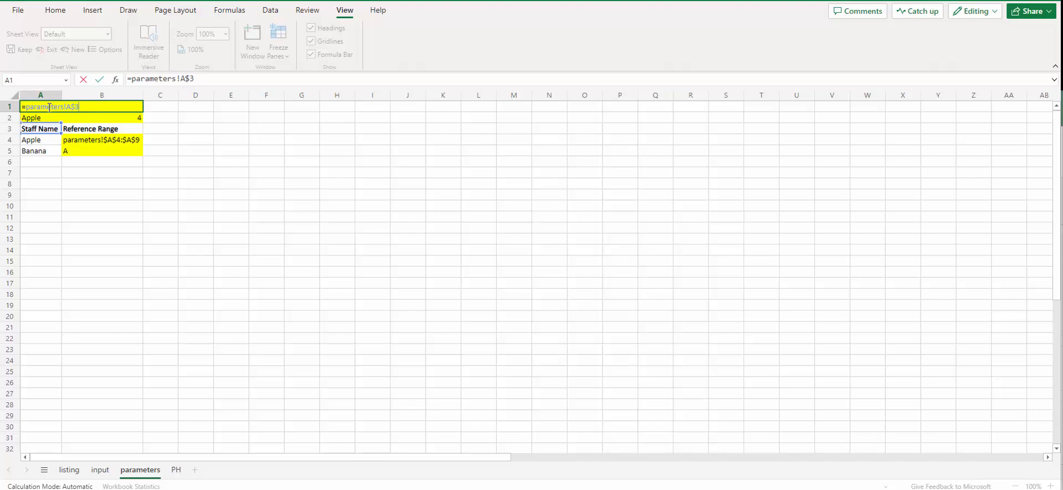
key(ctrl+Return)
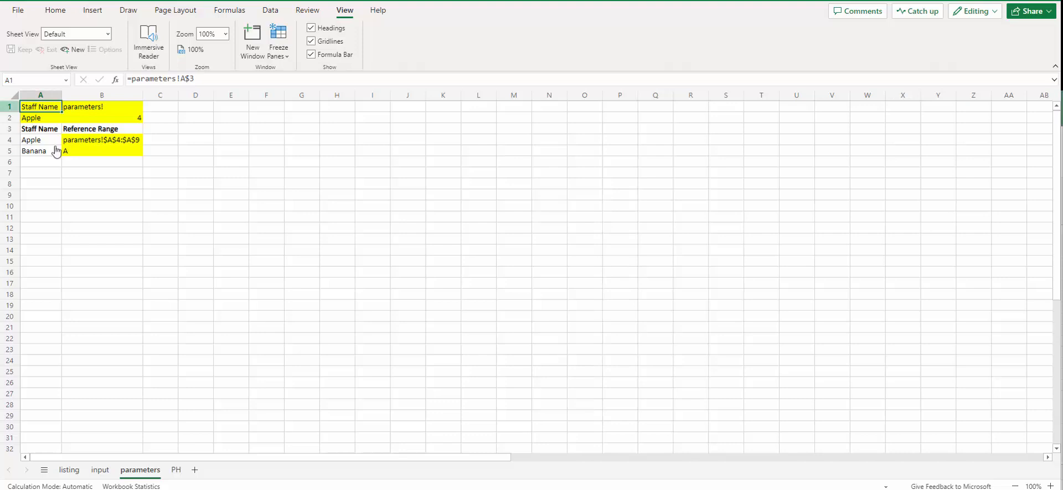
Replace the text in cell A2 with the formula =A$4 so it references the first list entry.
click(44, 122)
drag(159, 79, 102, 78)
text(=)
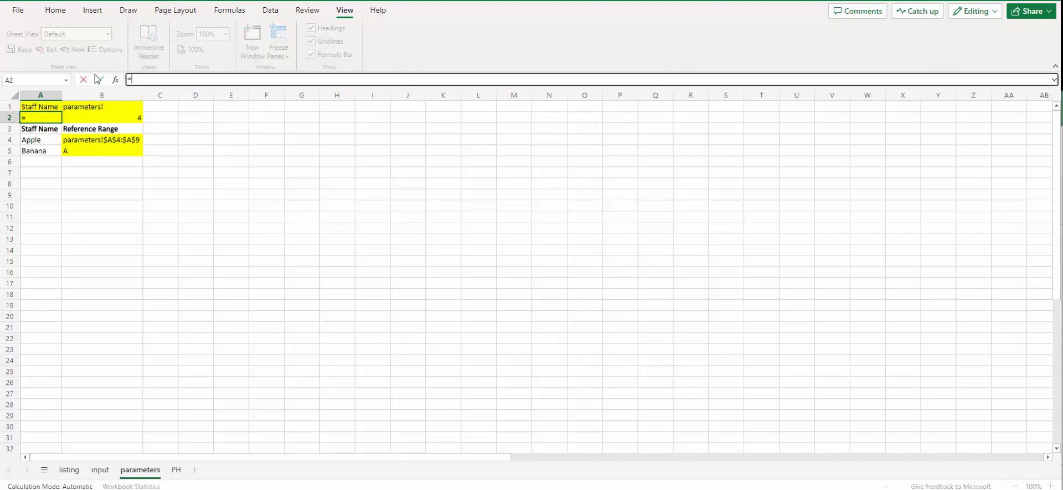
text(A)
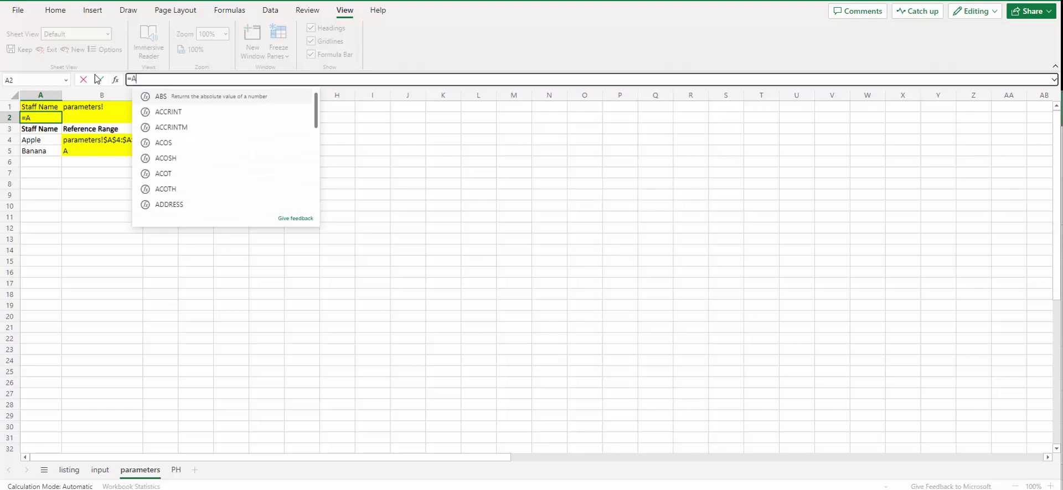
text($4)
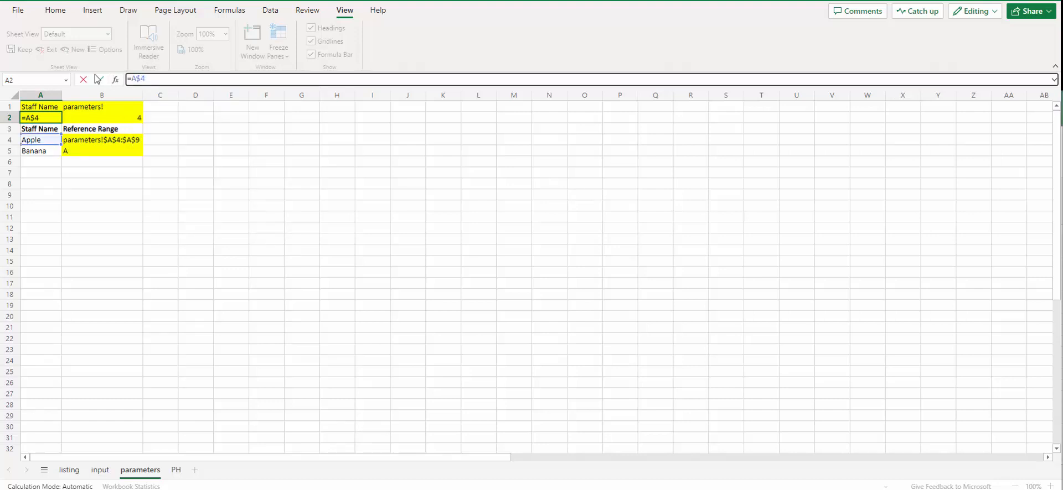
click(98, 79)
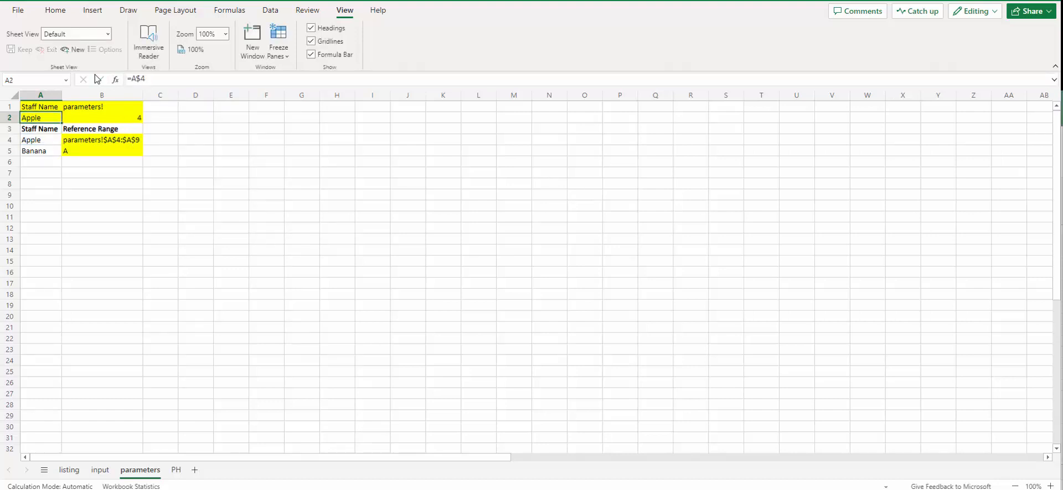
Replace B1's text with the formula =SUBSTITUTE(SUBSTITUTE(FORMULATEXT(A$1),"=",""),RIGHT(SUBSTITUTE(FORMULATEXT(A$1),"=",""),LEN(SUBSTITUTE(FORMULATEXT(A$1),"=",""))-FIND("!",SUBSTITUTE(FORMULATEXT(A$1),"=",""),1)),"").
key(Up)
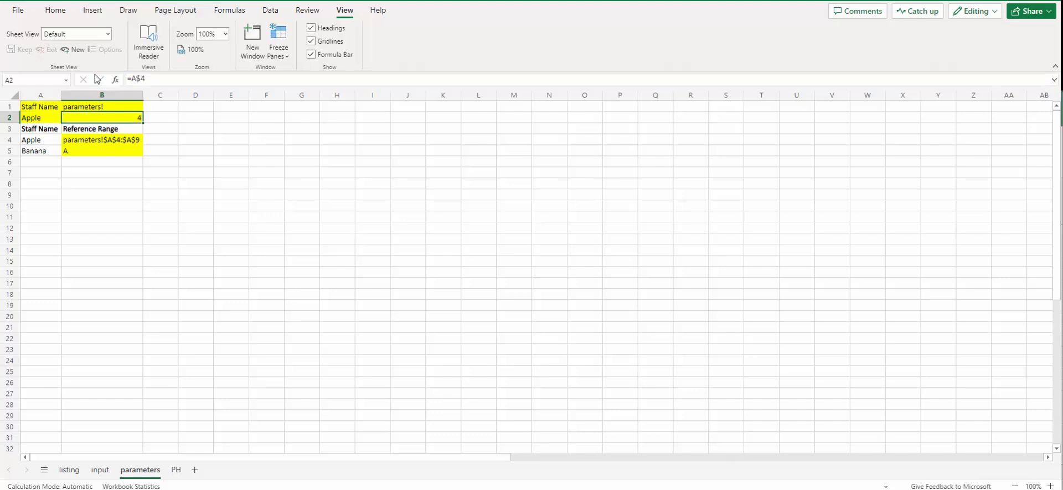
key(Right)
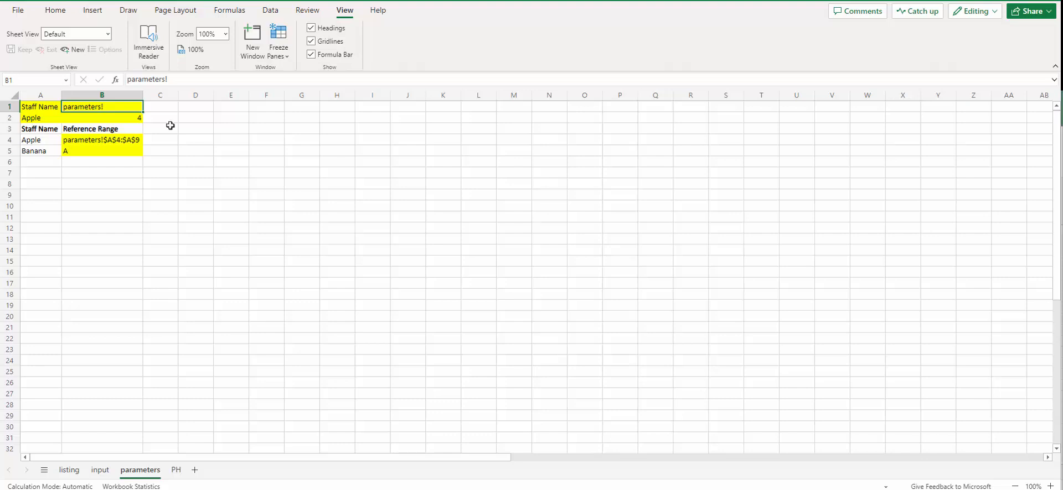
click(218, 81)
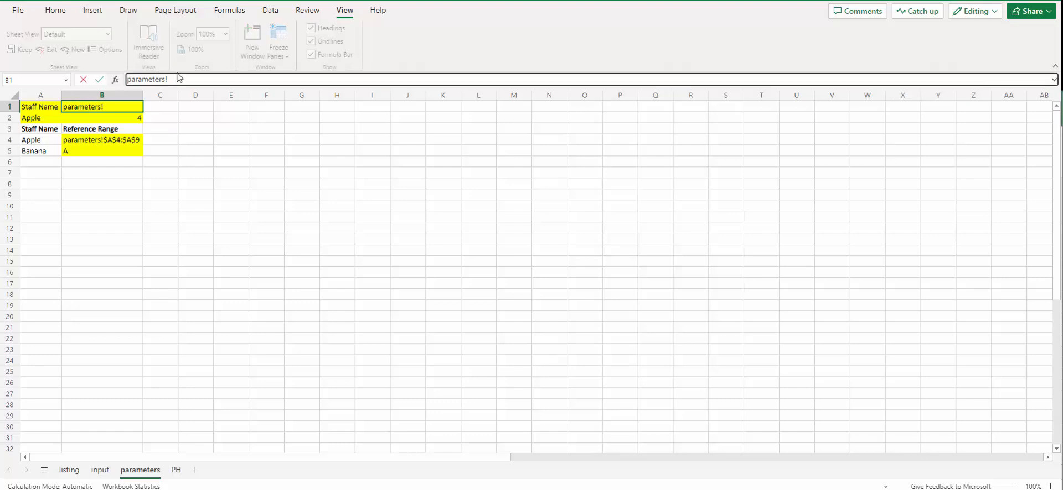
drag(178, 80, 129, 79)
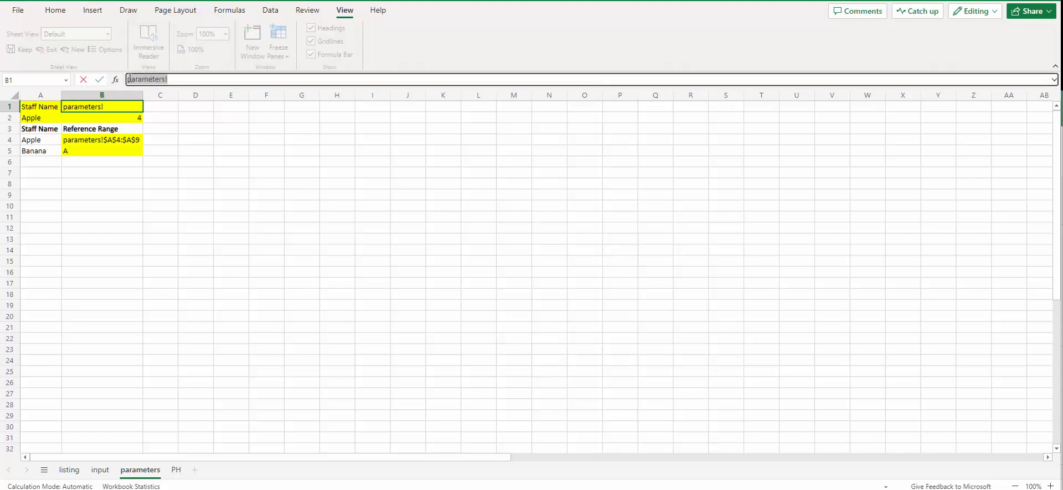
text(=SUBSTITUTE(SUBSTITUTE(FORMULATEXT(A$1), "=", ""), RIGHT(SUBSTITUTE(FORMULATEXT(A$1), "=", ""), LEN(SUBSTITUTE(FORMULATEXT(A$1), "=", "")) - FIND("!", SUBSTITUTE(FORMULATEXT(A$1), "=", ""), 1)), ""))
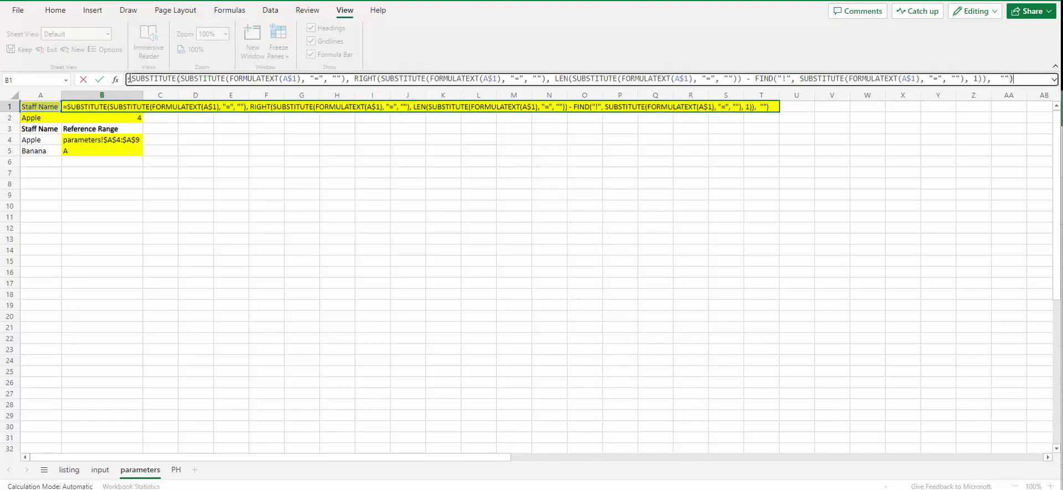
key(Return)
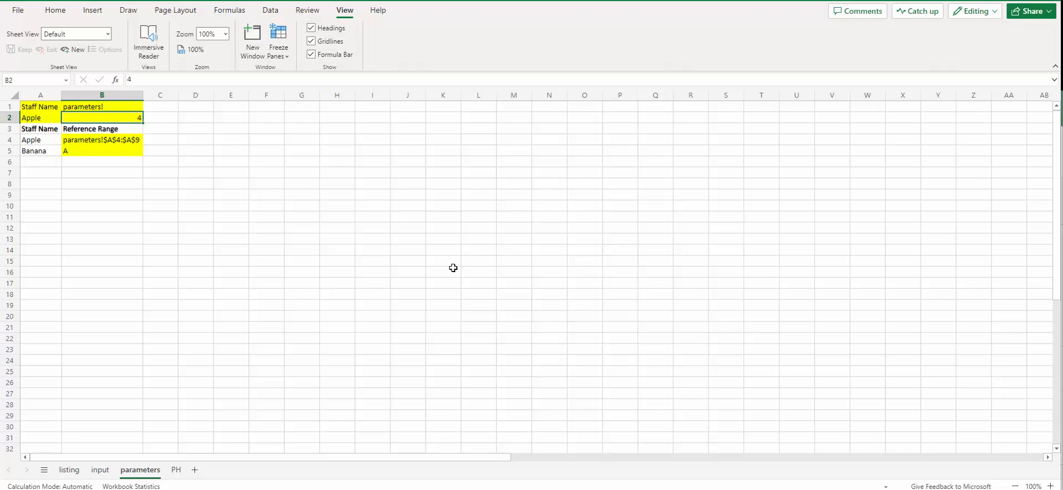
Replace the fixed number in cell B2 with a formula that returns the starting row of the Staff Name list.
click(130, 81)
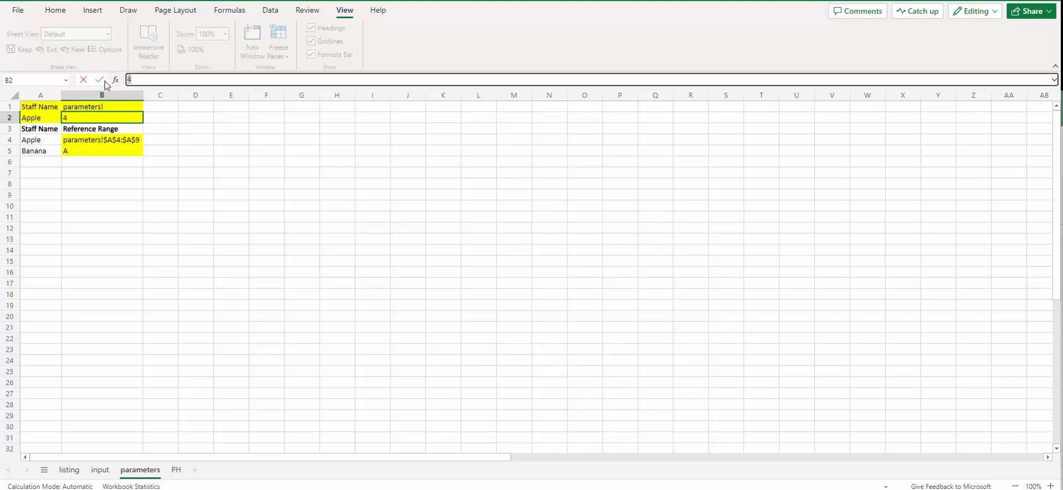
key(Return)
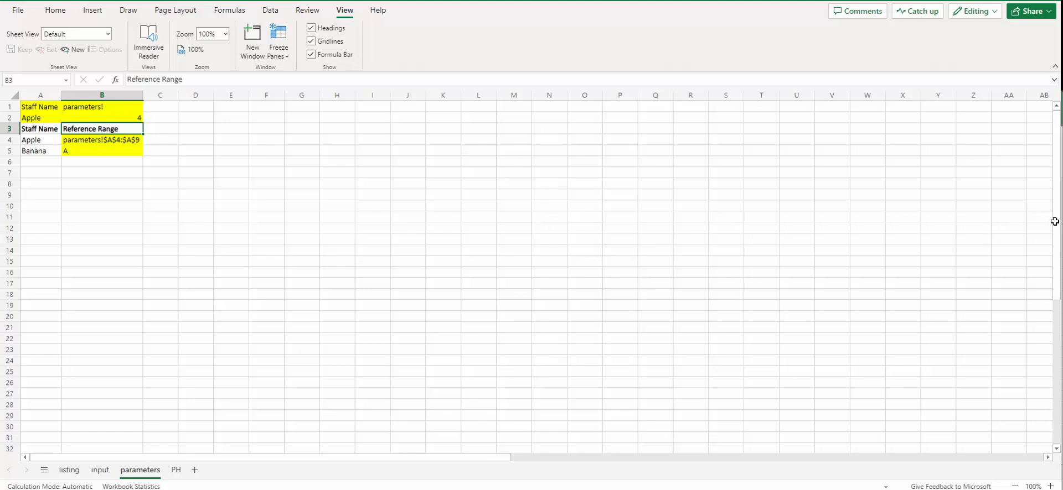
Replace B4's text with the formula =CONCATENATE(B$1, "$", B$5, "$", B$2, ":$", B$5, "$", COUNTA(INDIRECT(CONCATENATE(B$1, B$5, ":", B$5)))).
click(124, 141)
click(121, 159)
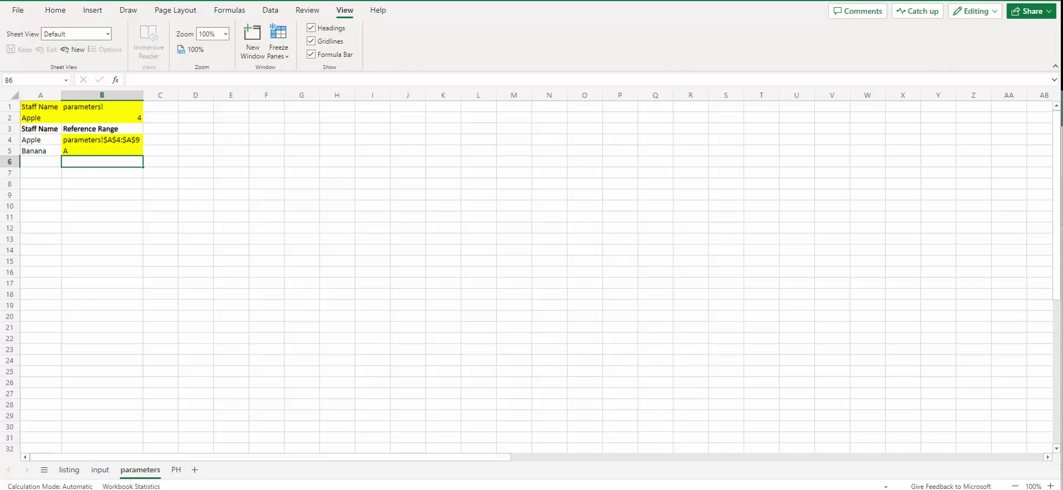
click(136, 139)
drag(209, 81, 95, 83)
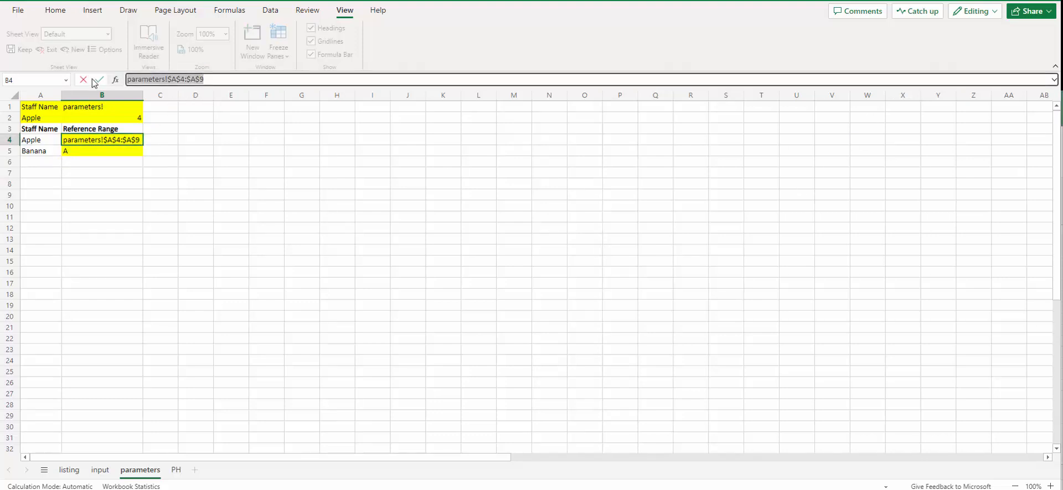
text(=CONCATENATE(B$1, "$", B$5, "$", B$2, ":$", B$5, "$", COUNTA(INDIRECT(CONCATENATE(B$1, B$5, ":", B$5)))))
key(Return)
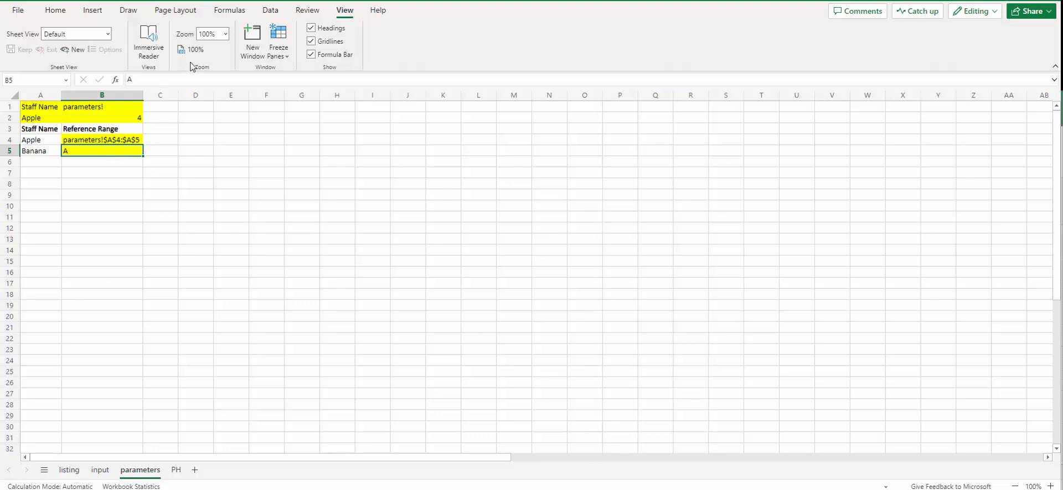
drag(142, 82, 105, 85)
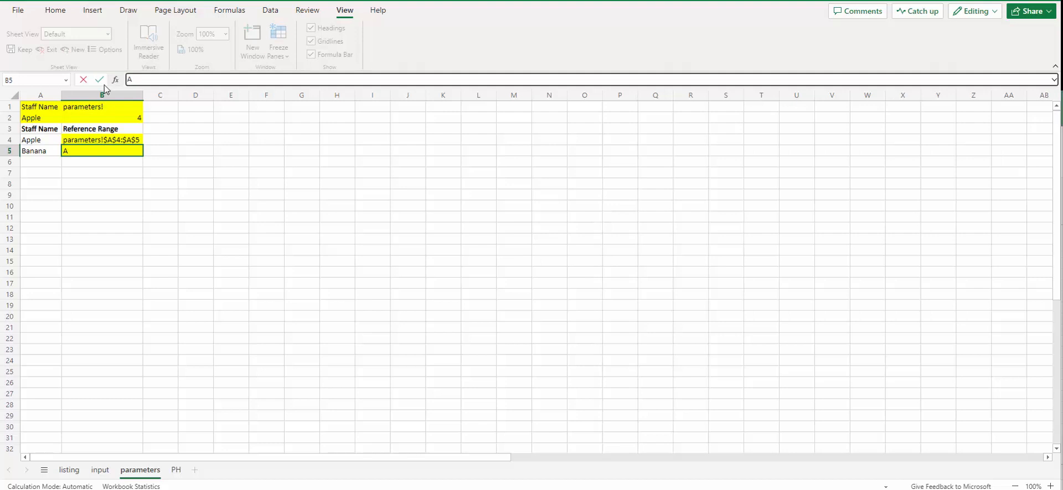
key(ctrl+v)
key(Return)
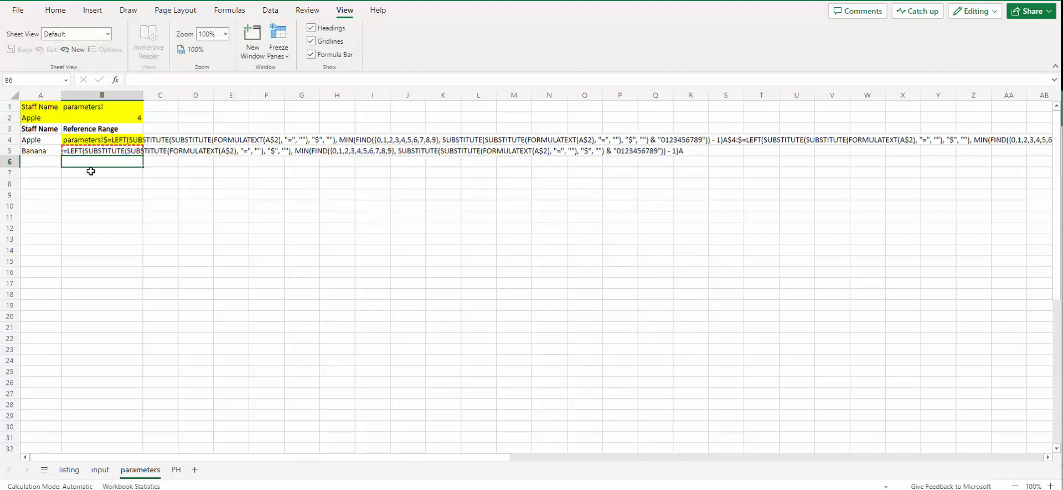
click(89, 148)
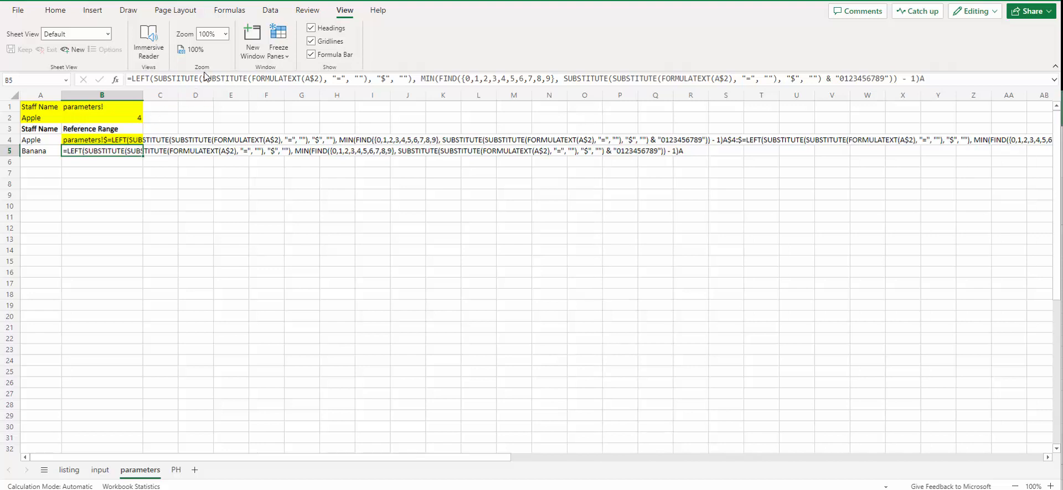
click(204, 79)
key(Escape)
key(Delete)
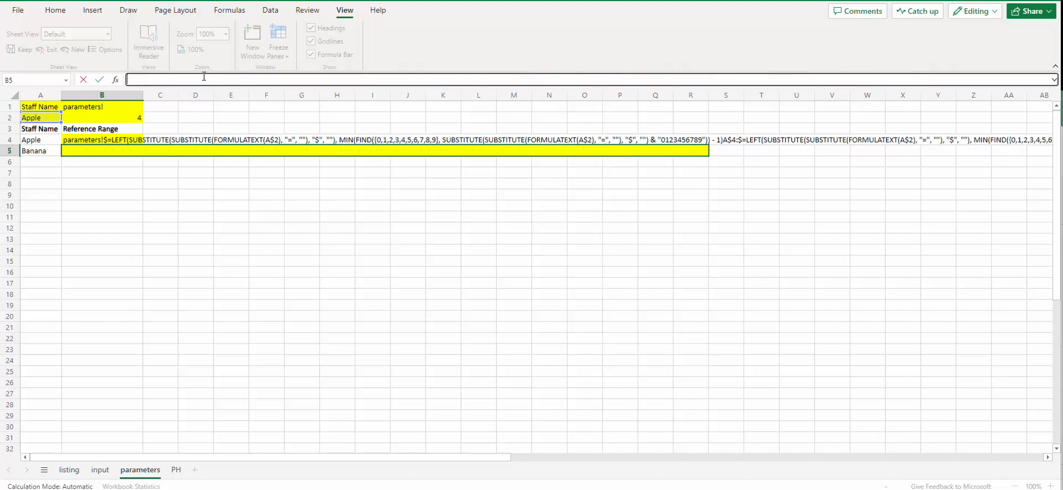
click(204, 78)
key(ctrl+v)
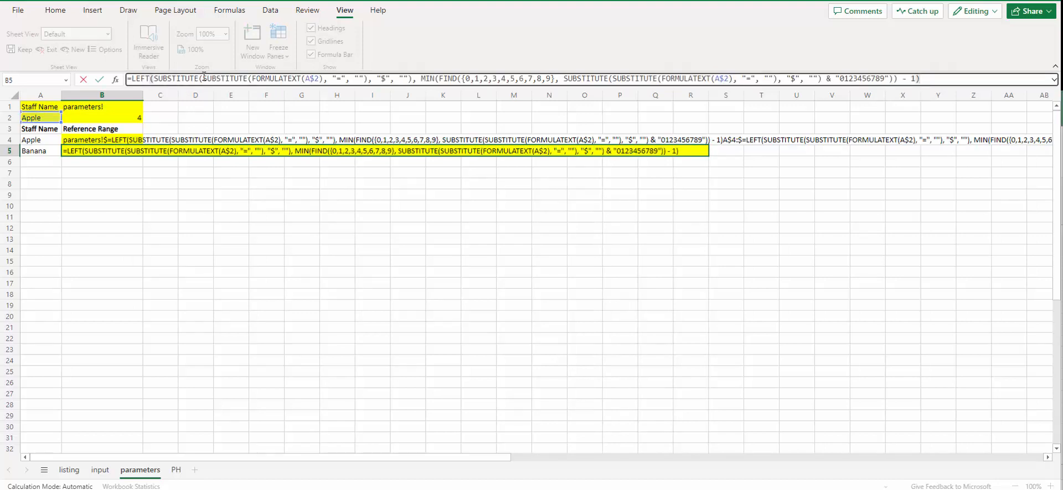
key(Return)
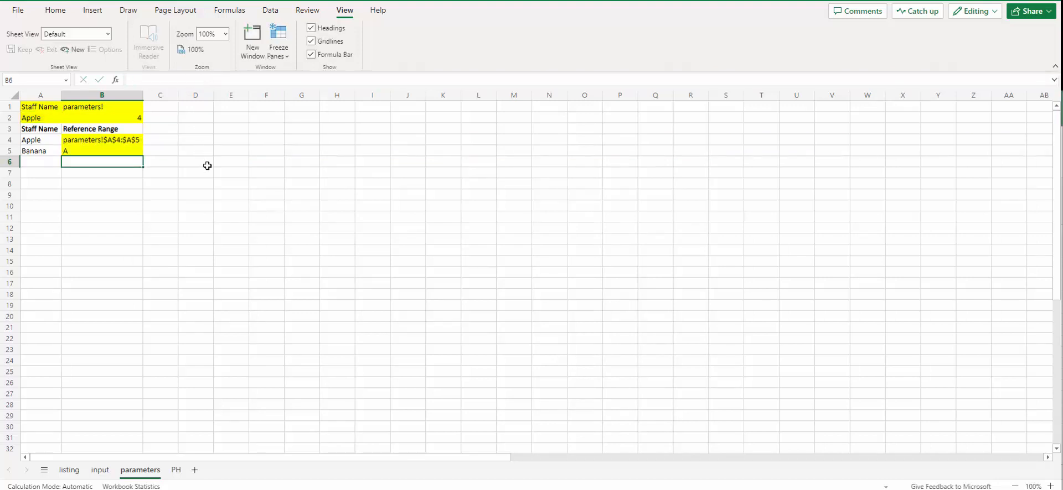
Widen column A on the parameters sheet to about three times its current width.
click(83, 192)
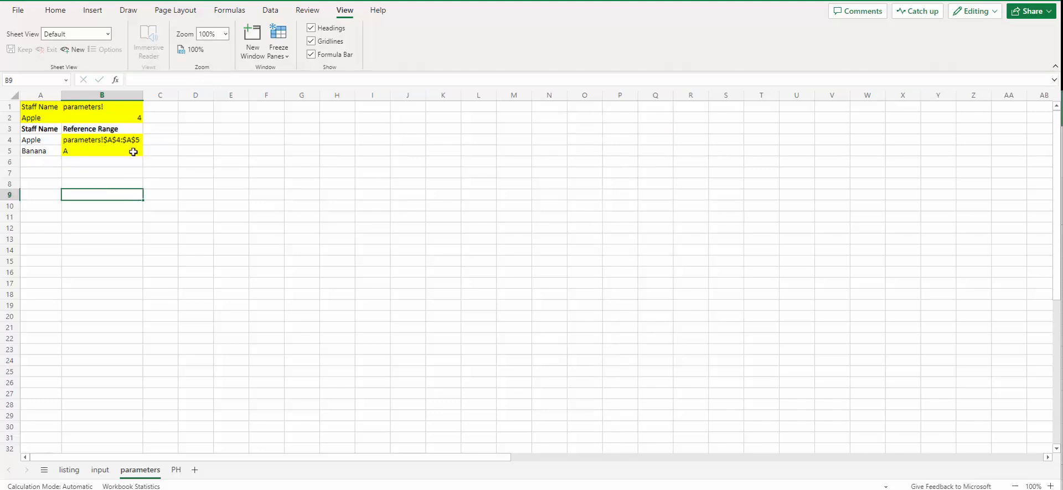
click(29, 142)
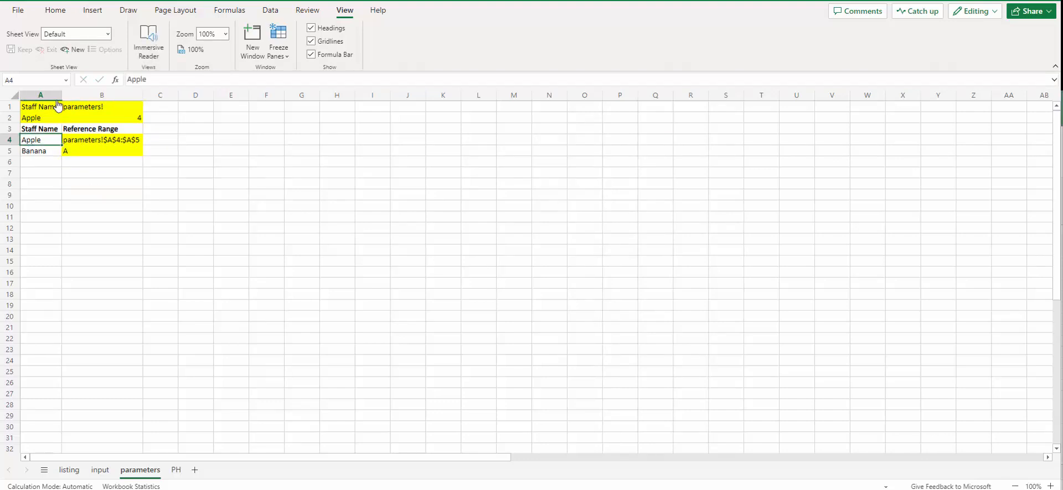
drag(62, 95, 145, 100)
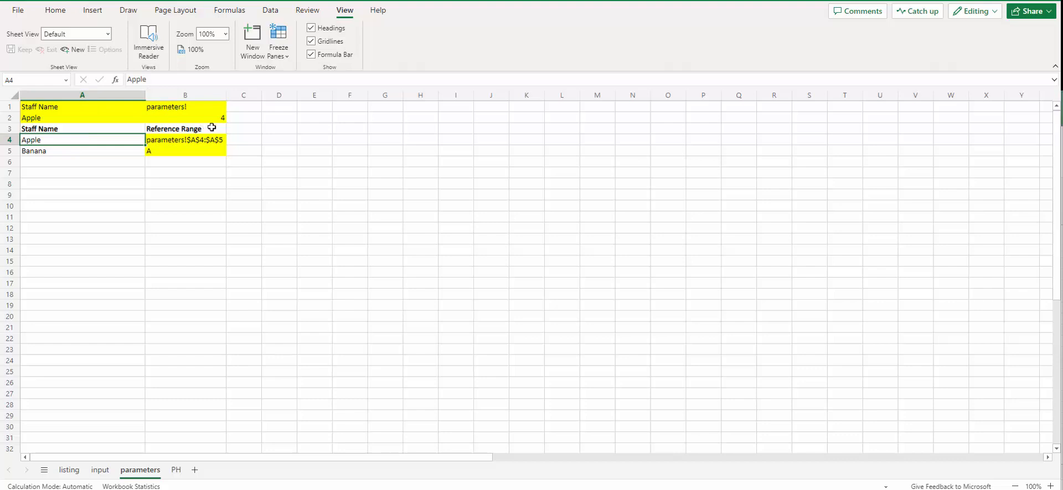
click(219, 206)
Remove the yellow fill from the helper cells A1:B2 and set their font colour to white.
drag(62, 109, 209, 117)
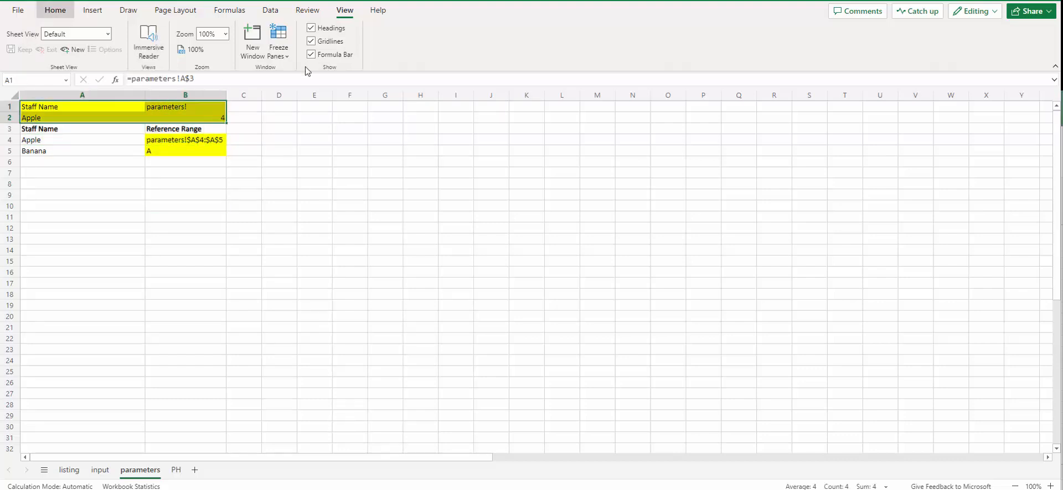
click(55, 10)
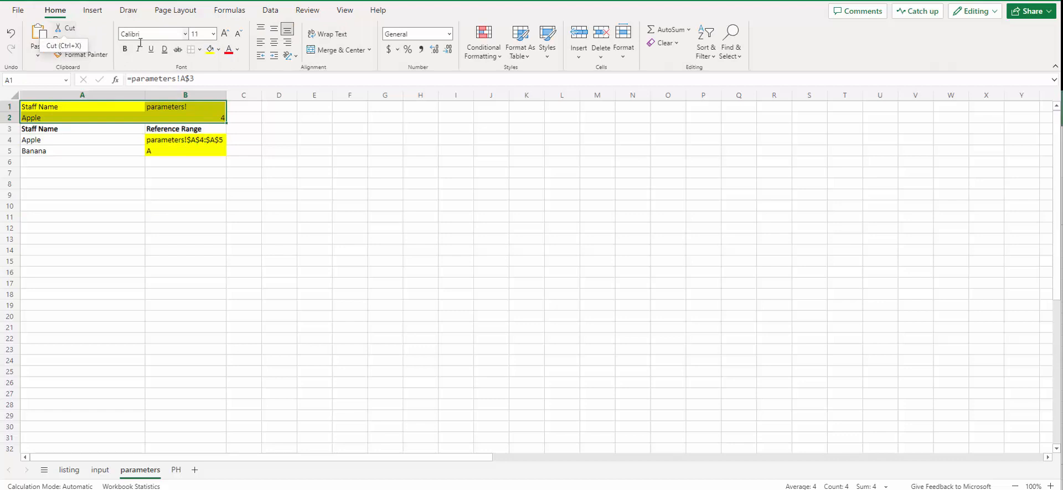
click(218, 49)
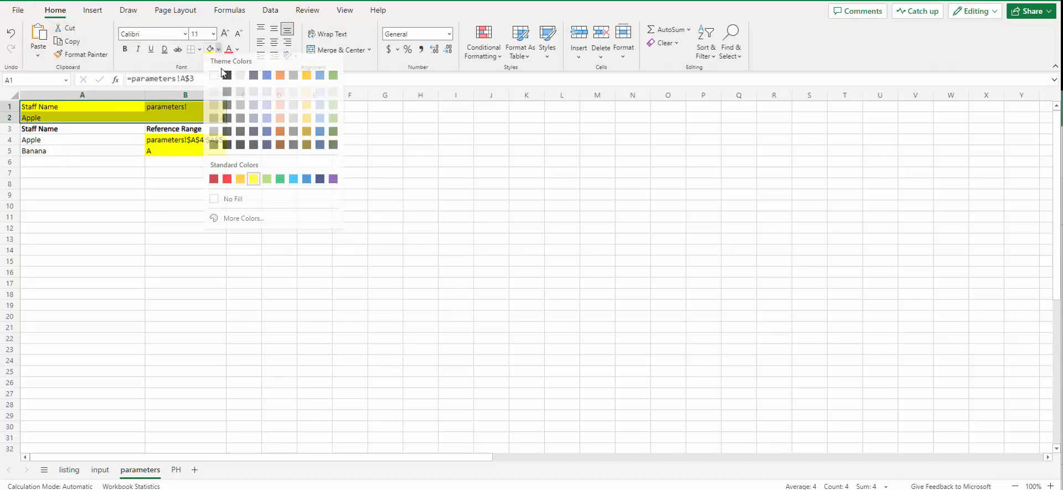
click(233, 199)
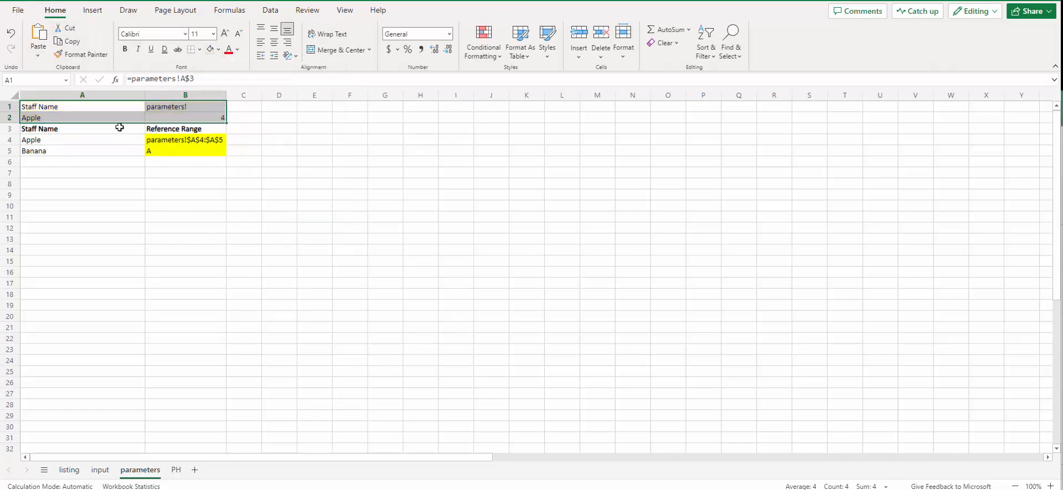
click(238, 50)
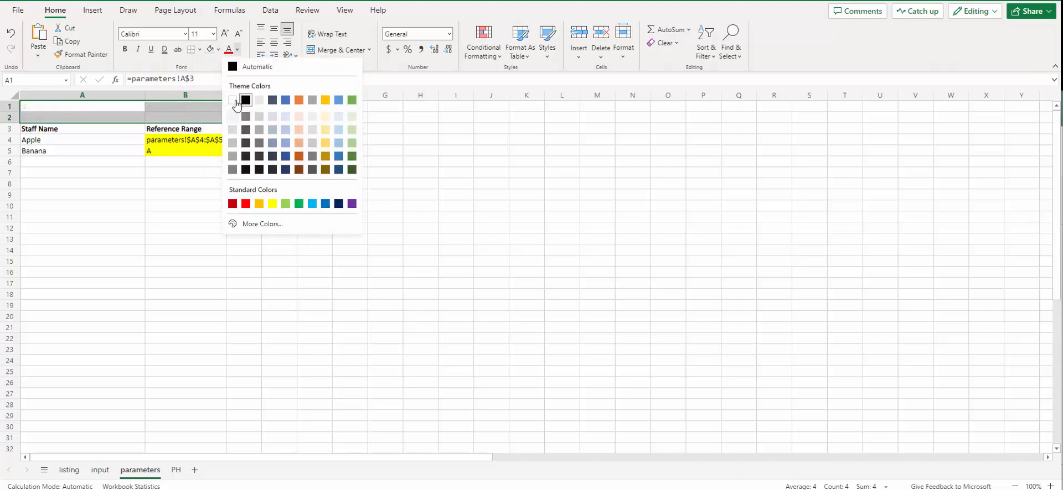
click(235, 103)
click(140, 197)
Remove the yellow fill from cells B4:B5 and apply the white font colour to them.
drag(157, 140, 159, 151)
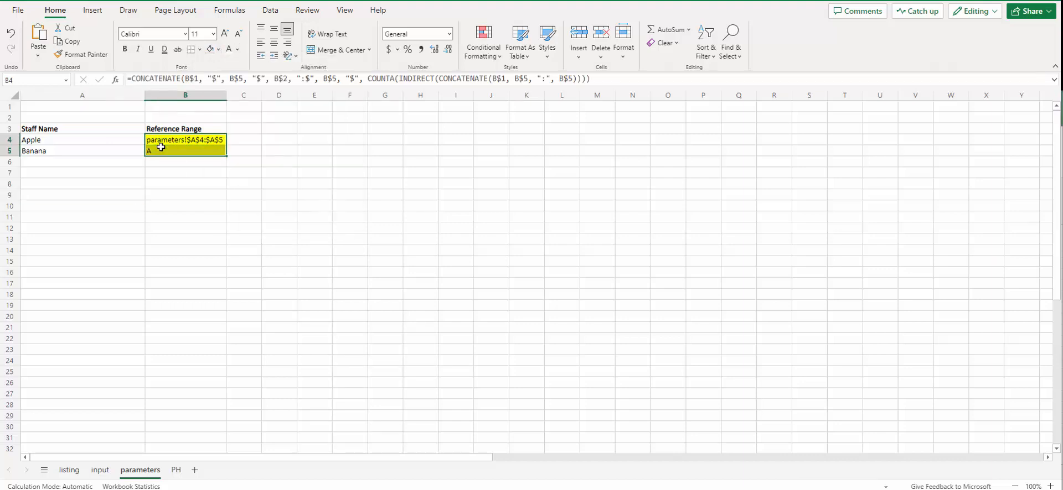
click(210, 49)
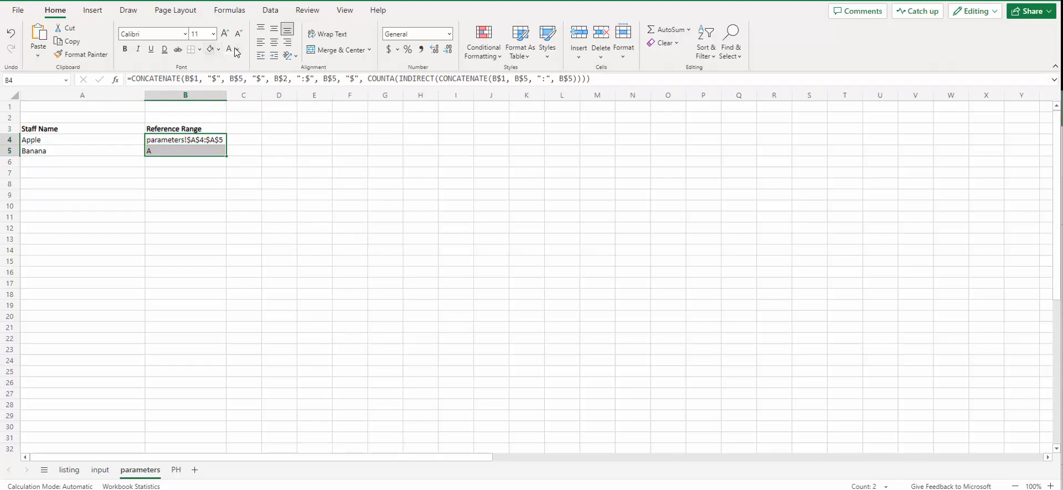
click(231, 52)
click(241, 206)
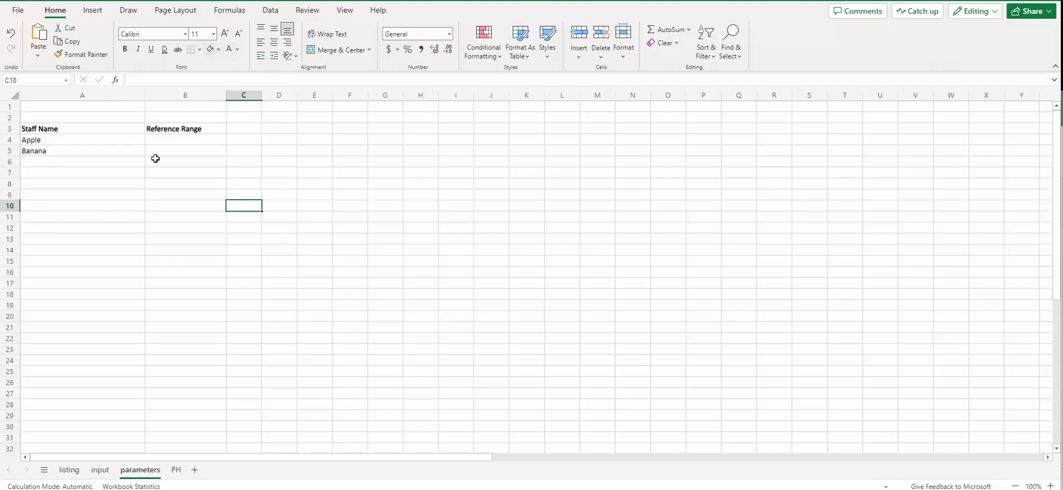
Set the font colour of the reference range in cell B4 back to black.
click(172, 139)
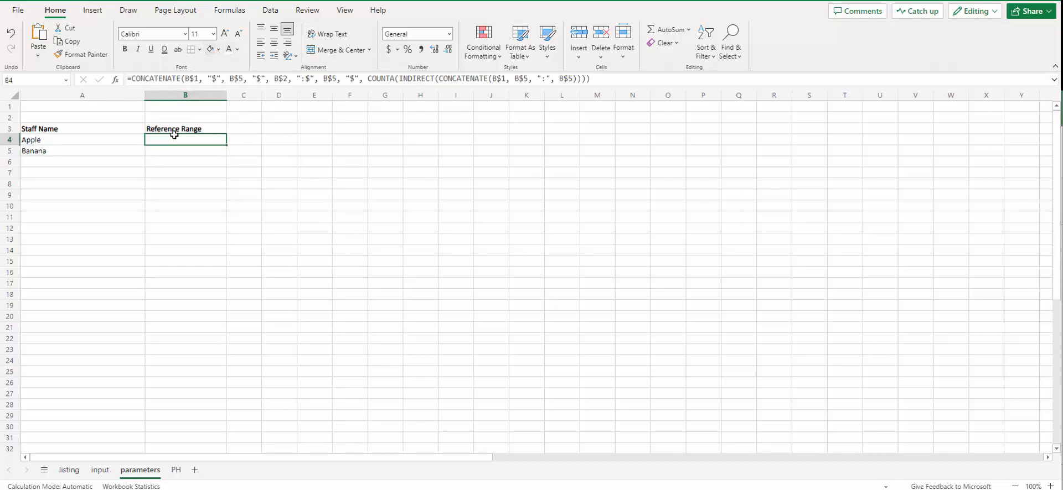
click(239, 52)
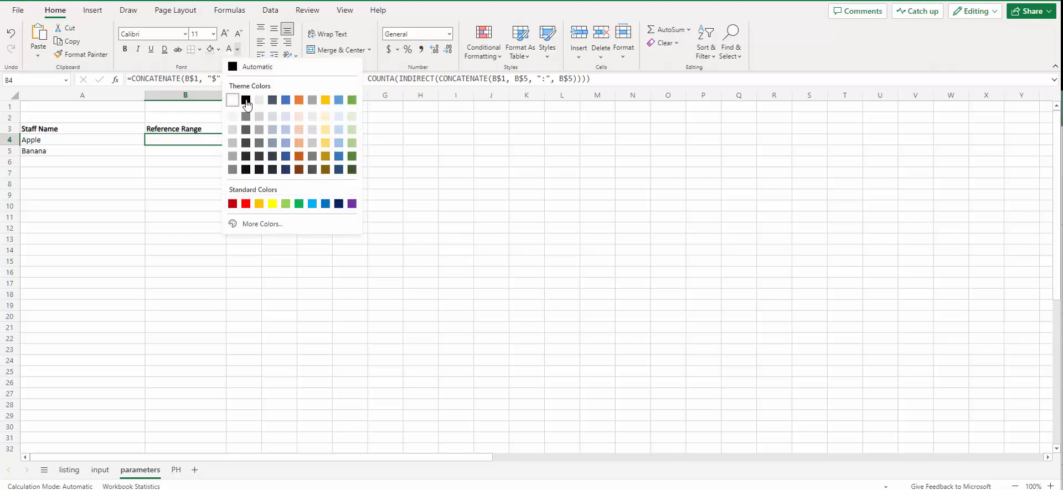
click(242, 99)
click(149, 220)
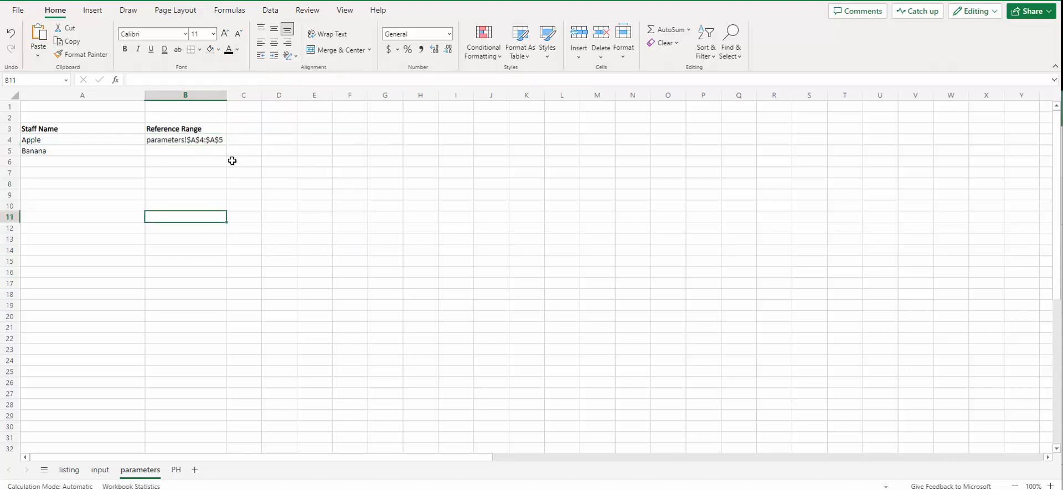
Replace the placeholder Apple in cell A4 with a staff member's first name.
click(71, 143)
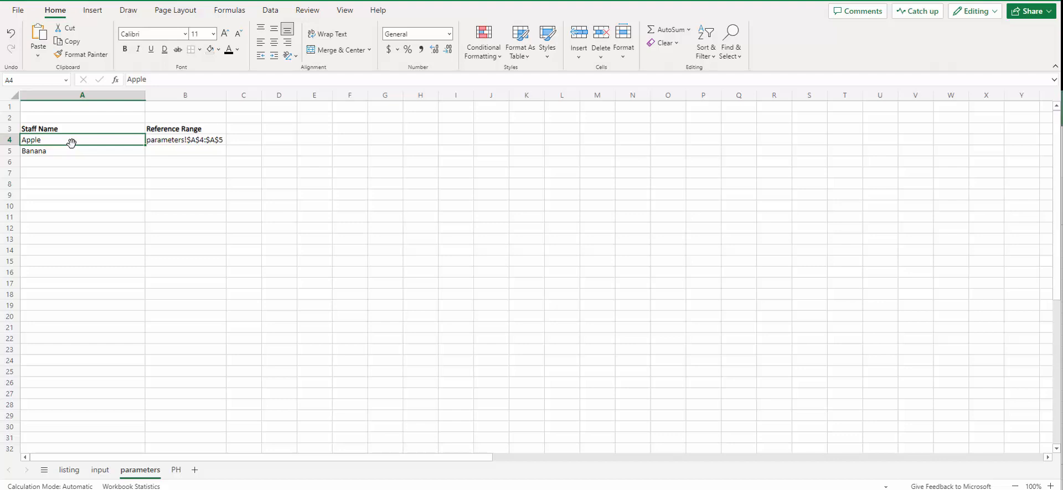
text(Steven)
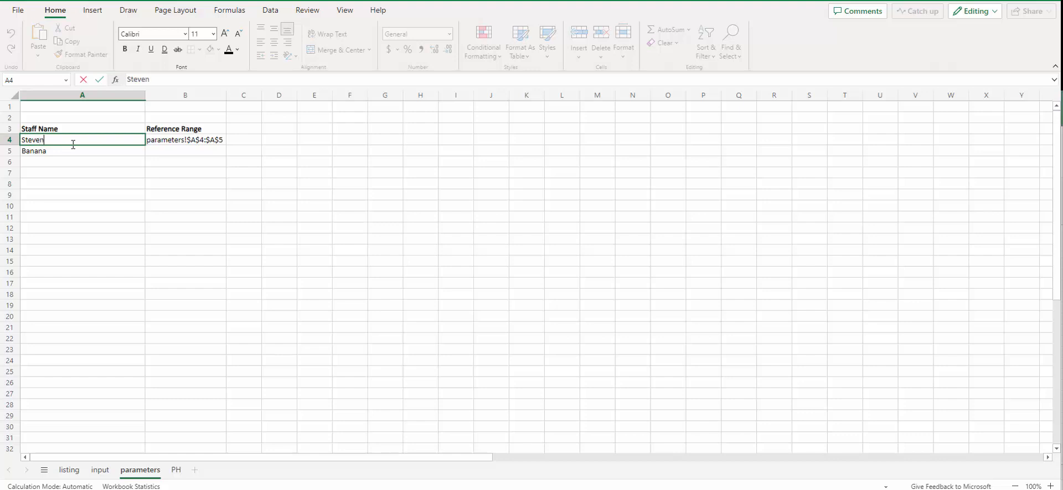
key(Return)
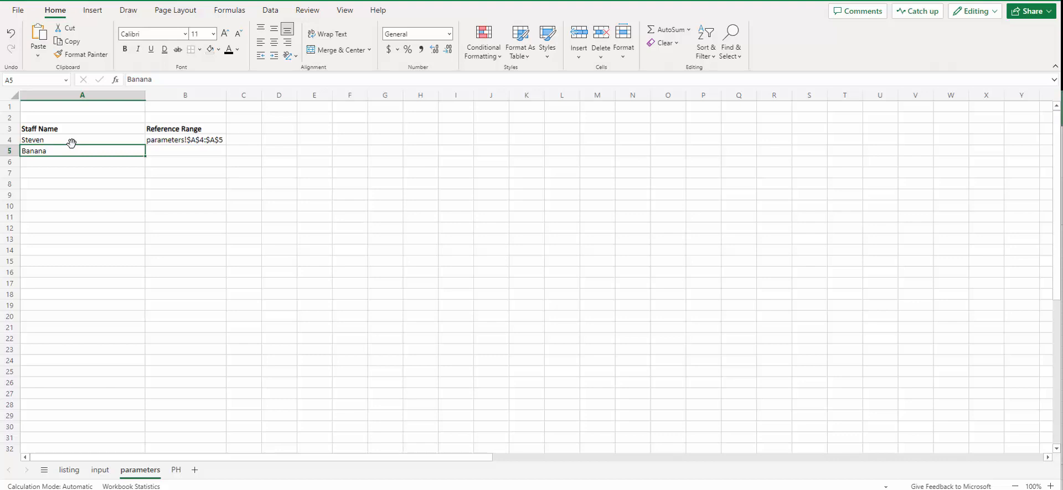
Replace the placeholder Banana in cell A5 with a second staff member's first name, correcting its spelling.
text(Ahja)
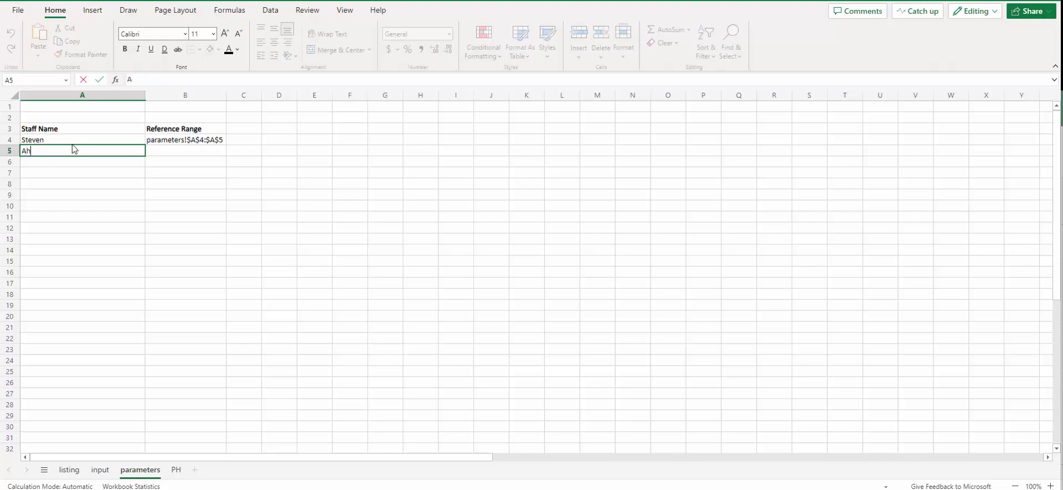
key(BackSpace)
key(BackSpace)
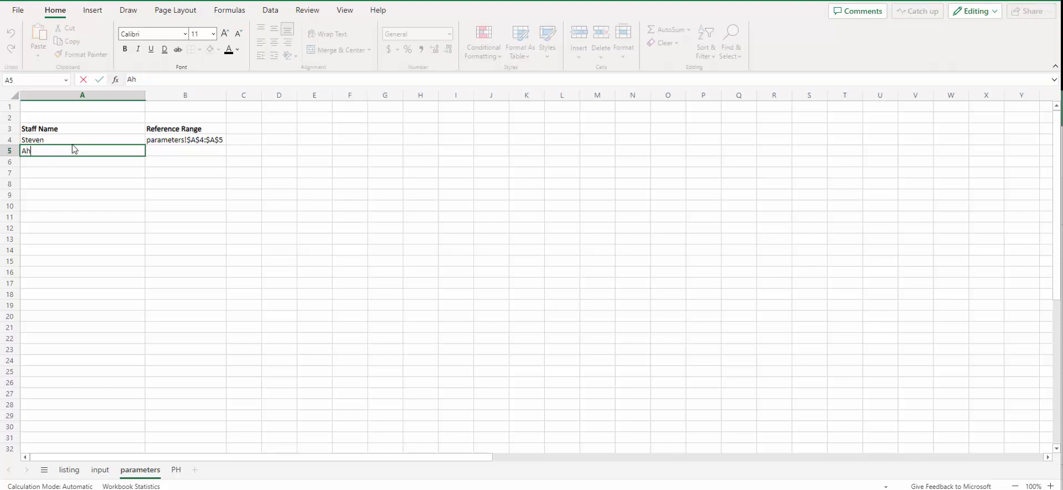
text(md)
key(Return)
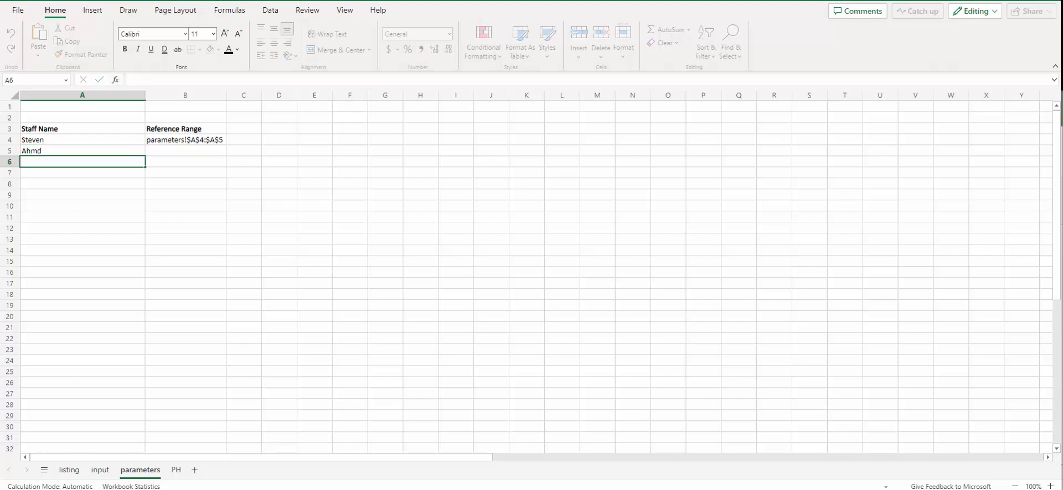
key(Up)
double_click(74, 148)
key(BackSpace)
text(a)
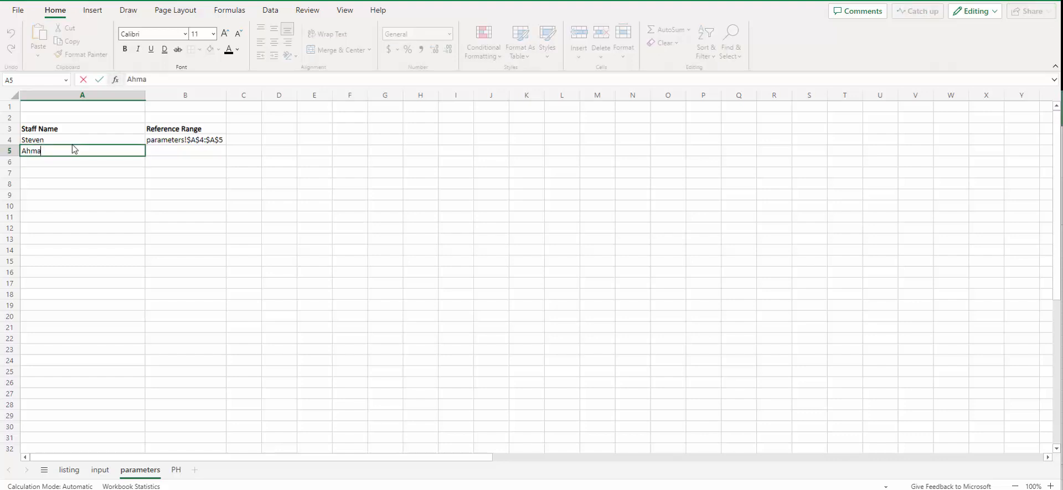
text(d)
key(Return)
Add two more staff members' first names in cells A6 and A7 of the Staff Name list.
text(Julie)
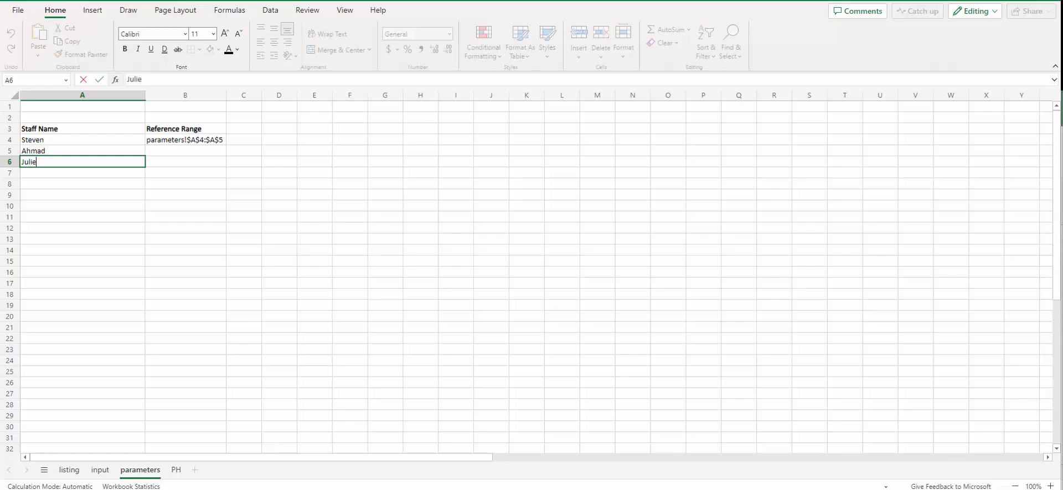
key(Return)
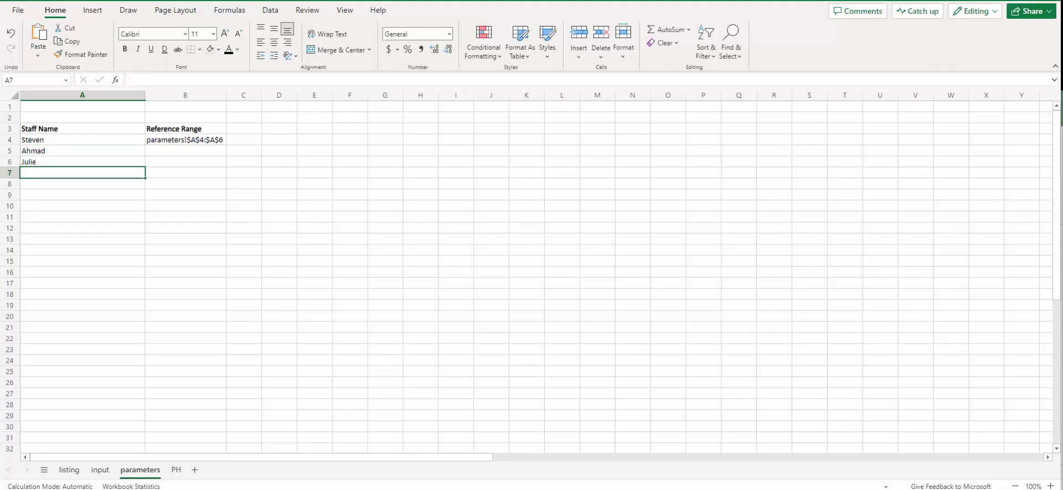
text(Andy)
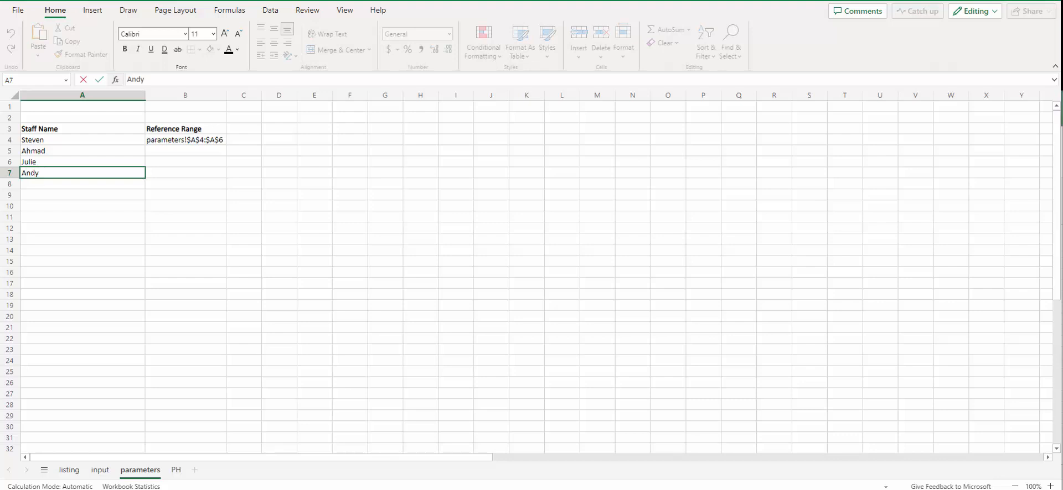
key(Return)
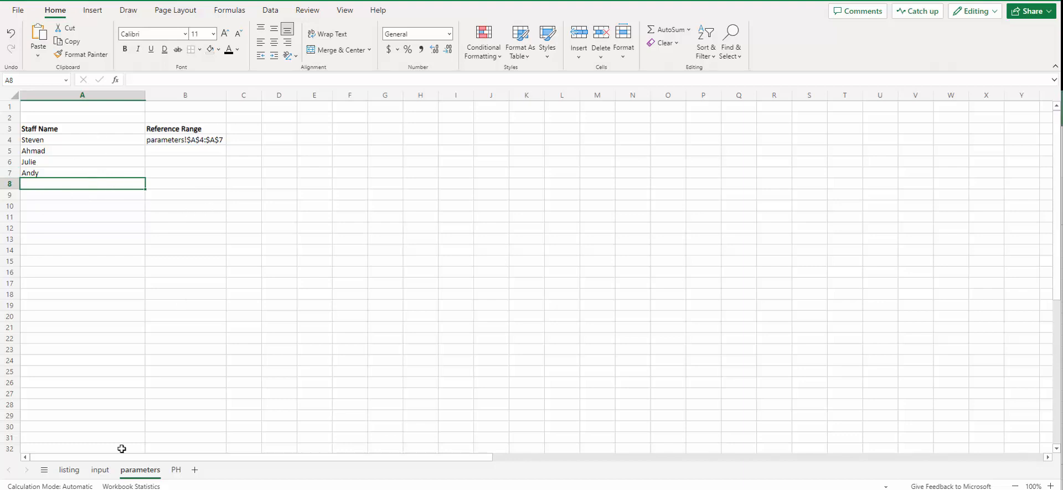
Enter the header Date in cell A1 of the input sheet.
click(100, 470)
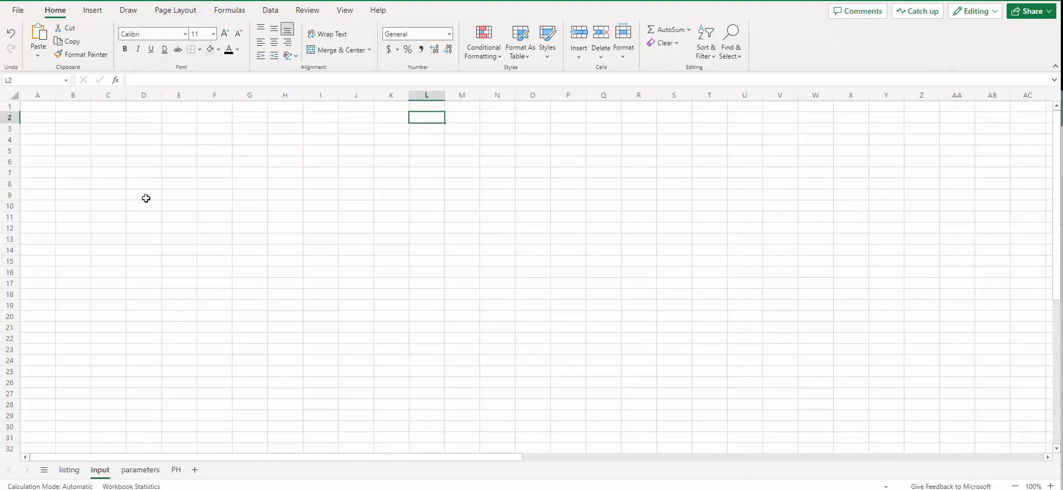
click(33, 108)
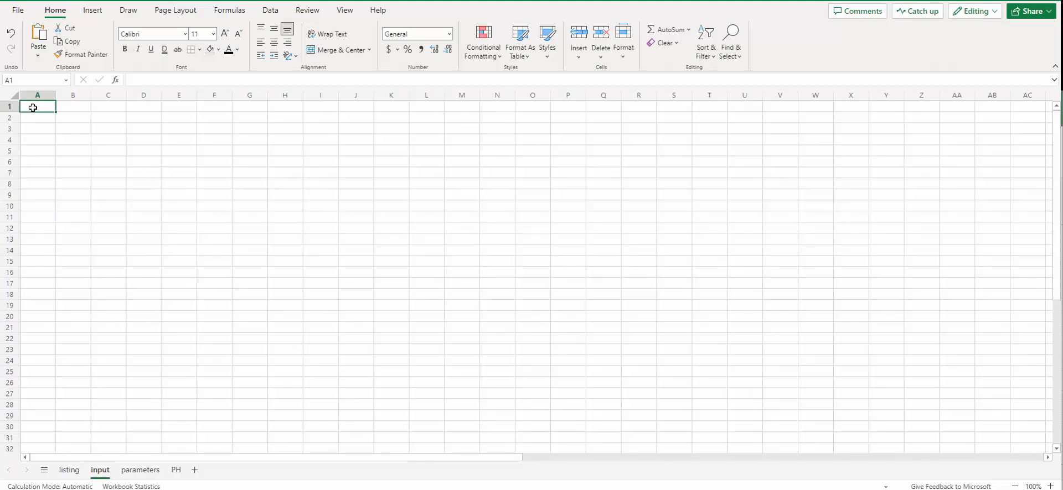
text(Sat)
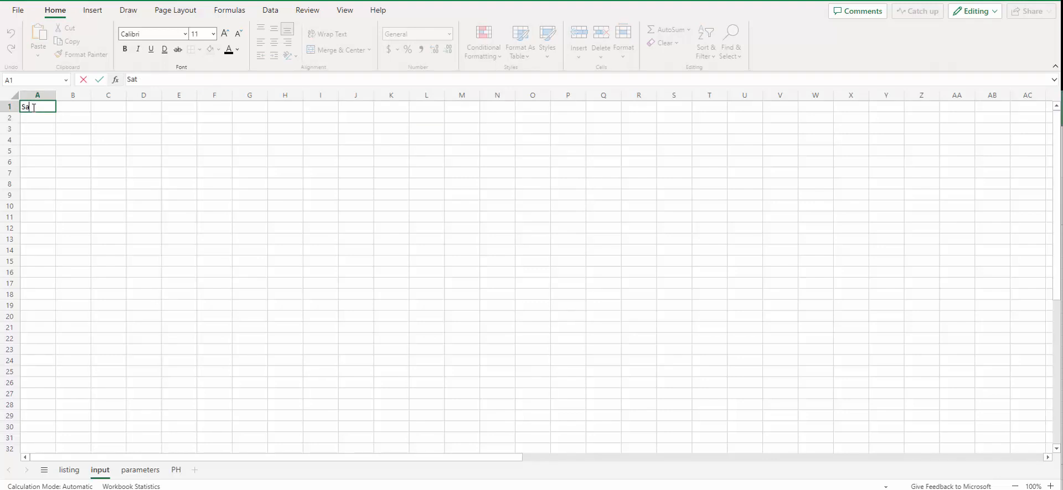
key(BackSpace)
key(BackSpace)
key(BackSpace)
text(Da)
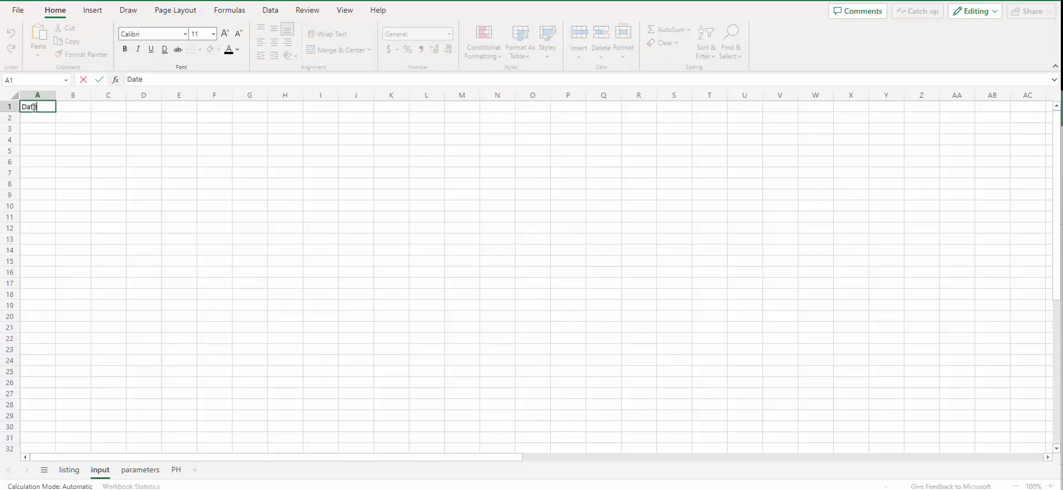
text(te)
key(Tab)
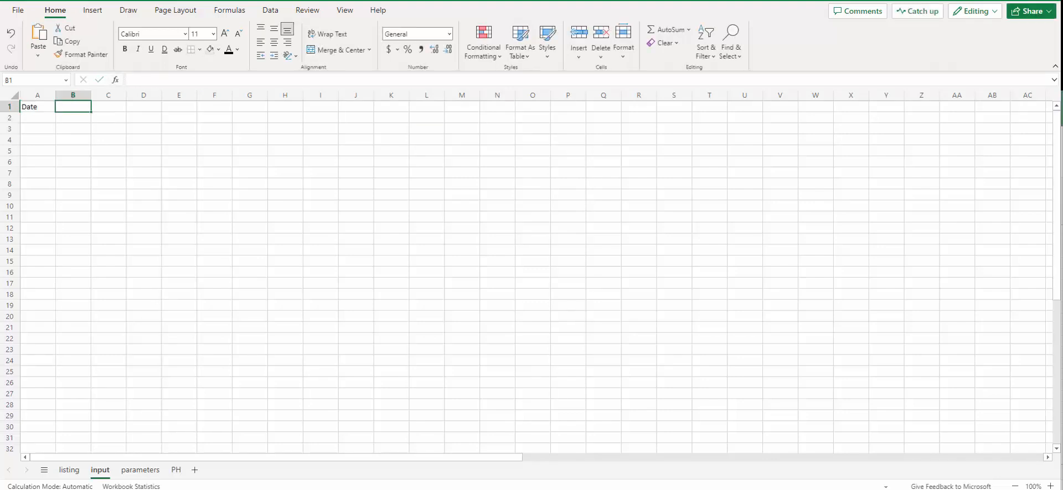
Enter the header Staff Name in cell B1 and widen column B to fit it.
text(Staff N)
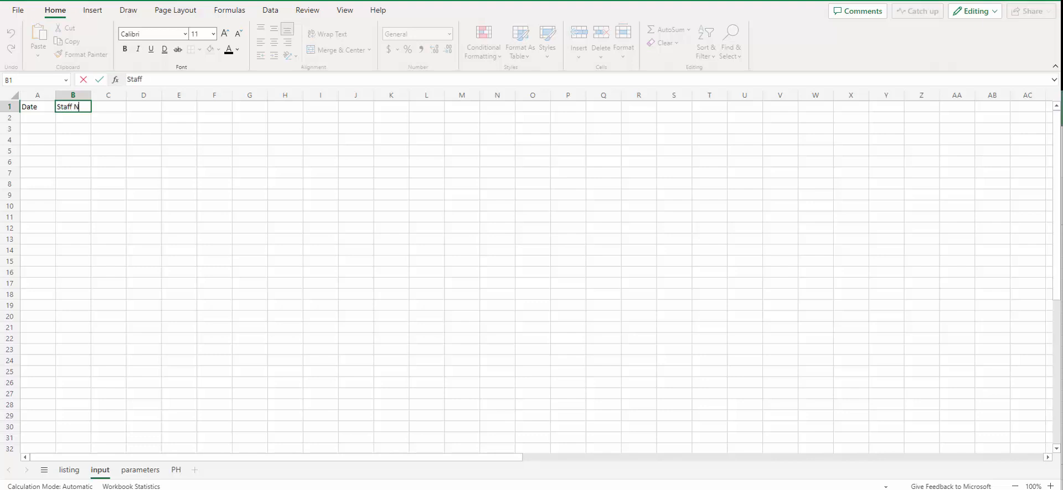
text(ame)
key(Return)
key(Up)
key(Tab)
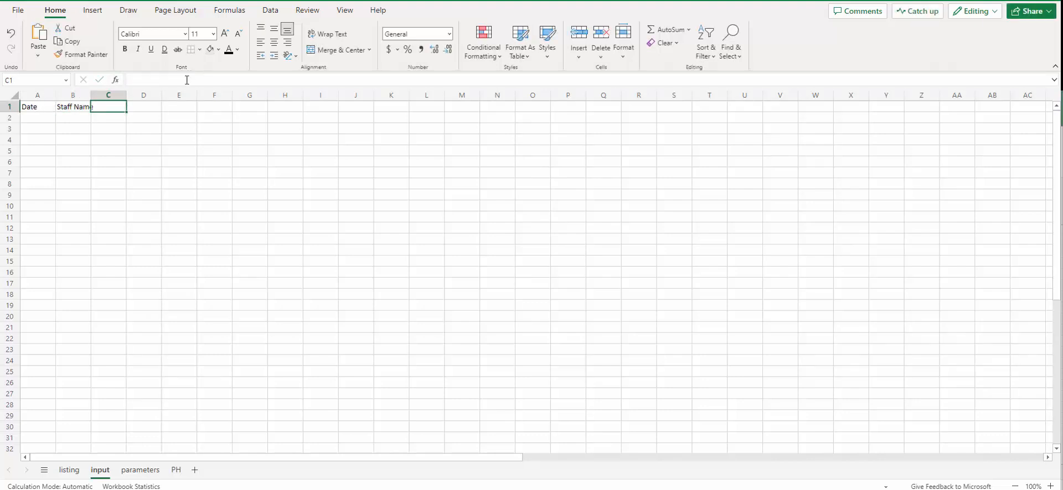
drag(91, 96, 111, 95)
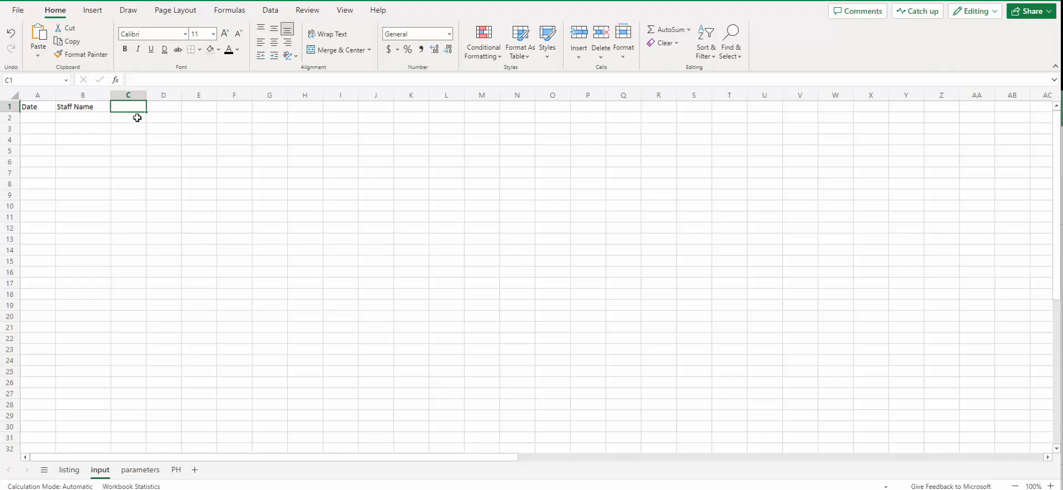
click(37, 95)
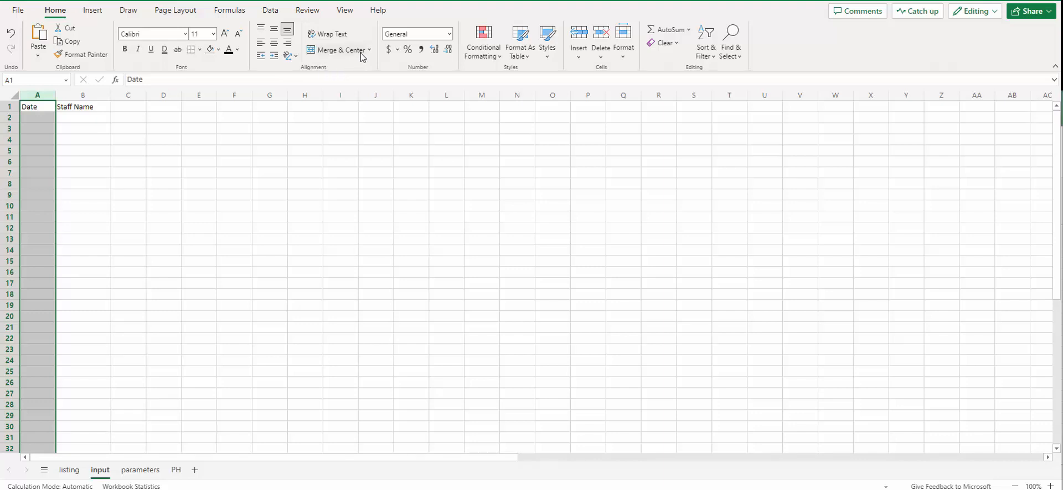
click(88, 126)
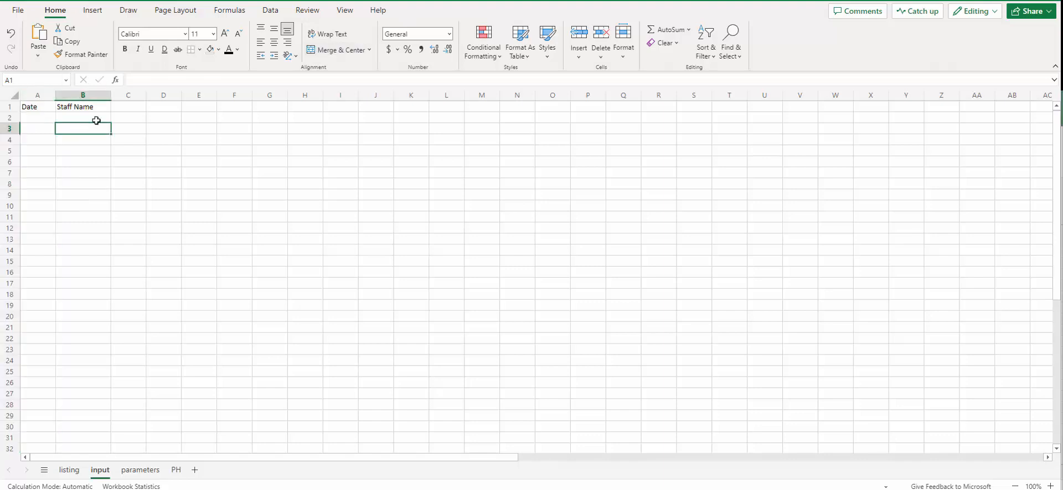
Enter the header Leave Type in cell C1 and widen column C to fit it.
click(119, 106)
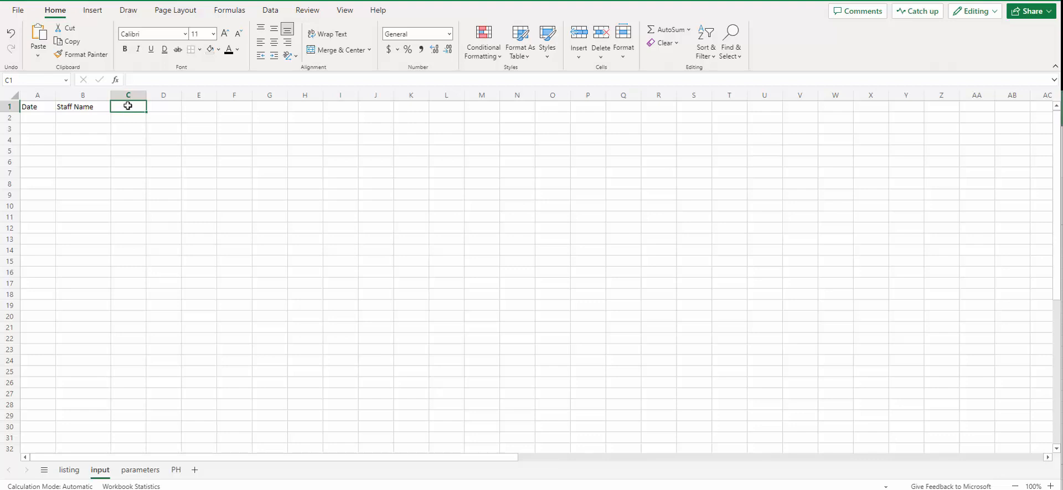
text(Lea)
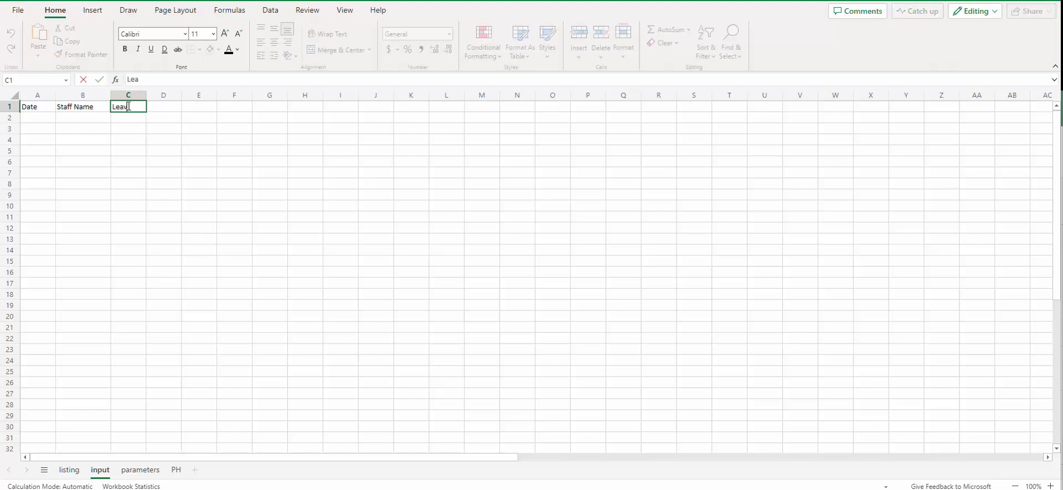
text(ve Type)
key(Return)
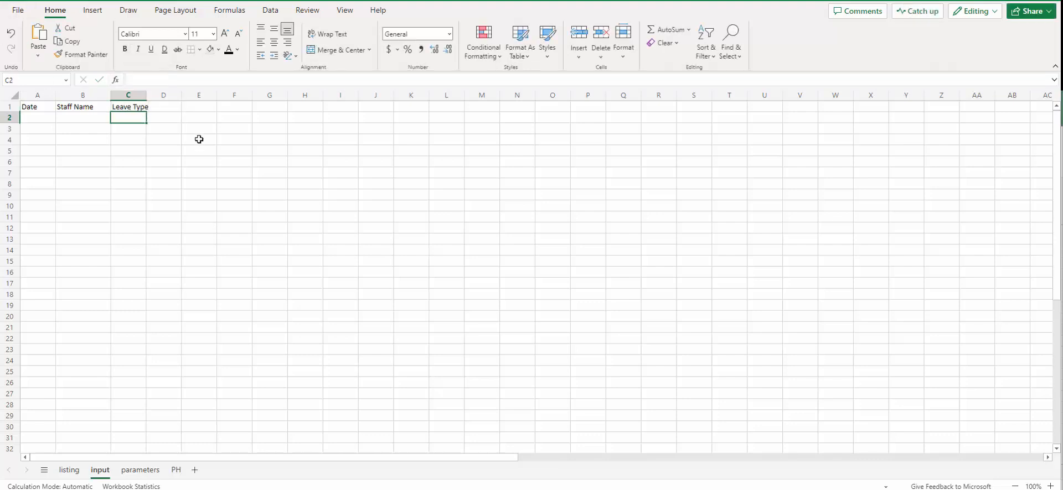
drag(146, 97, 152, 97)
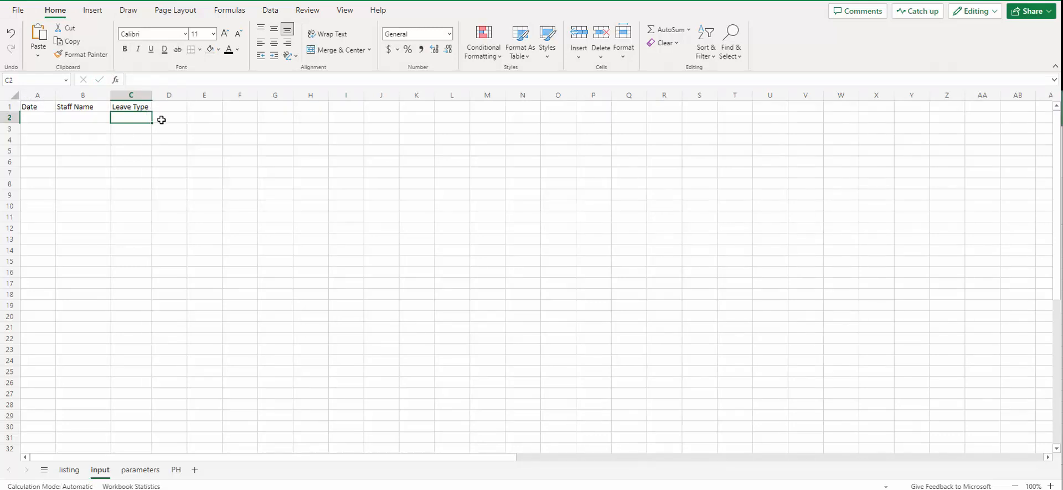
Enter the header Month in cell D1.
click(168, 106)
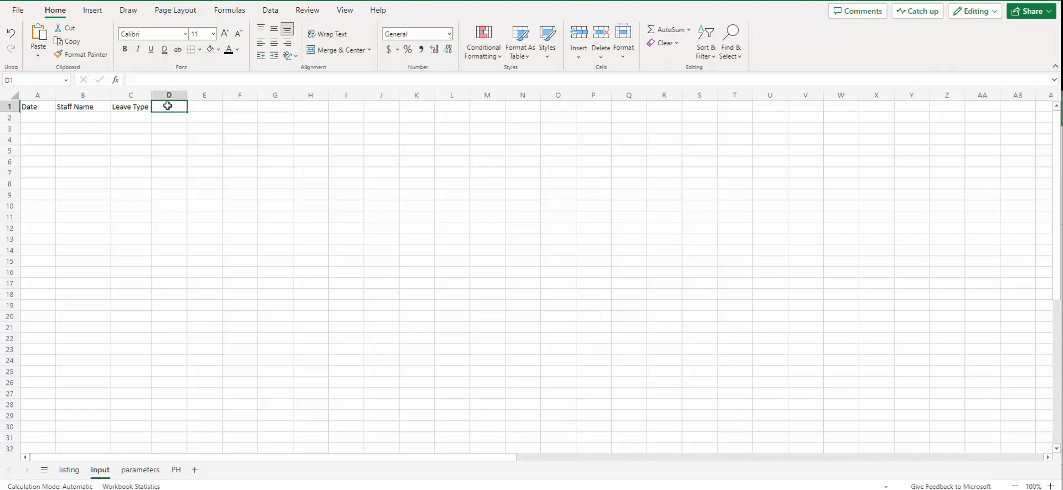
text(MOnth)
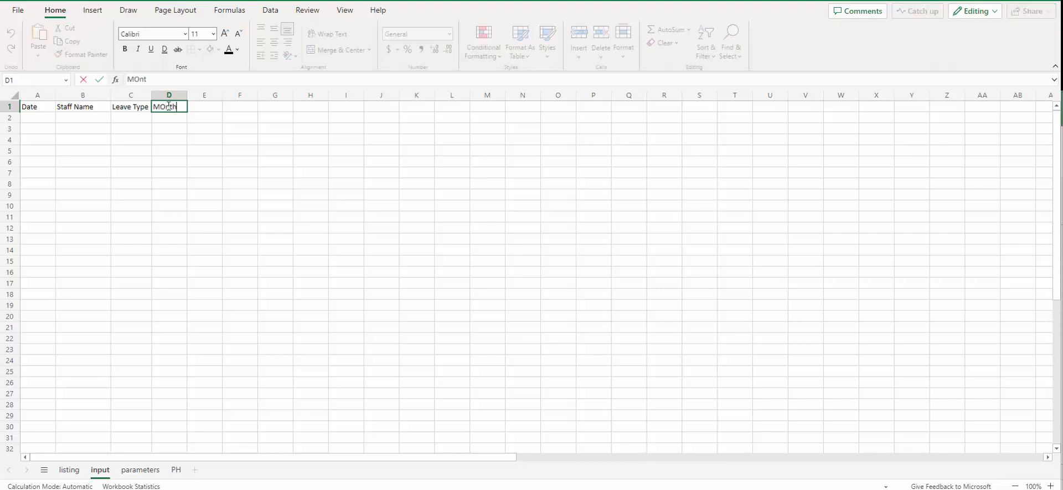
key(BackSpace)
key(BackSpace)
key(BackSpace)
key(BackSpace)
text(onth)
key(Tab)
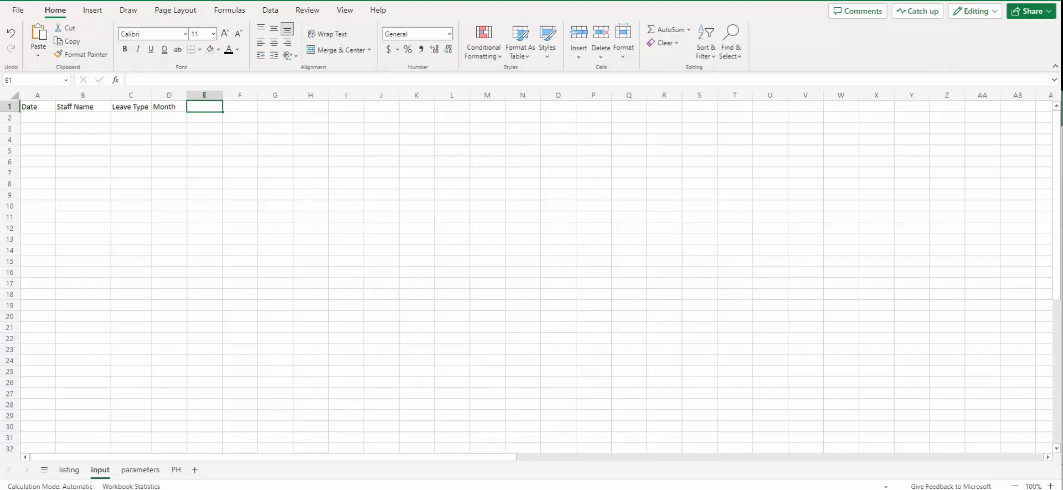
text(Weekend)
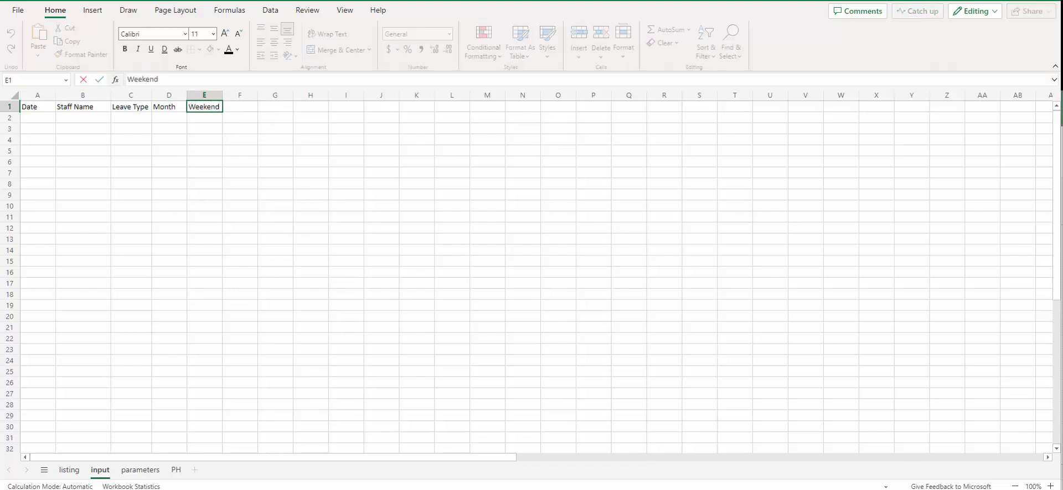
key(BackSpace)
key(BackSpace)
key(BackSpace)
key(BackSpace)
key(BackSpace)
key(BackSpace)
key(BackSpace)
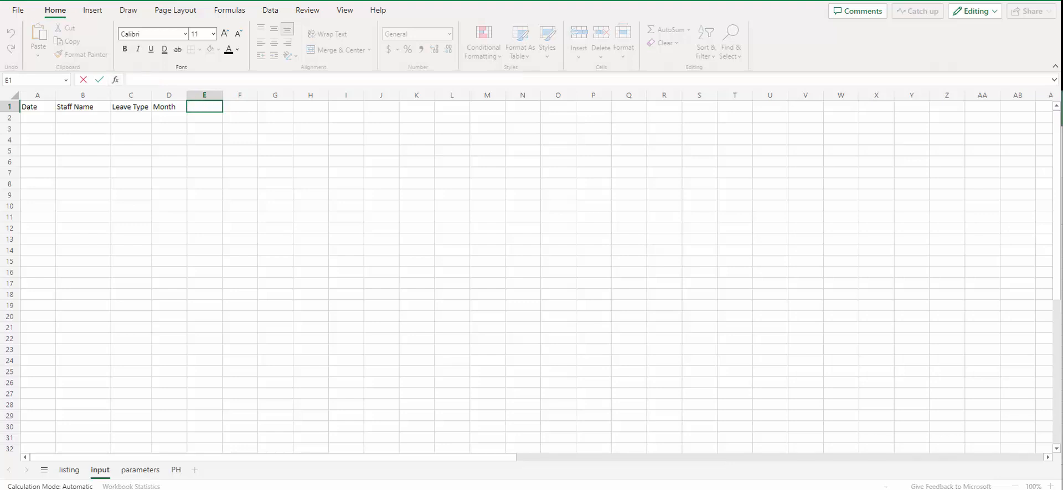
key(Return)
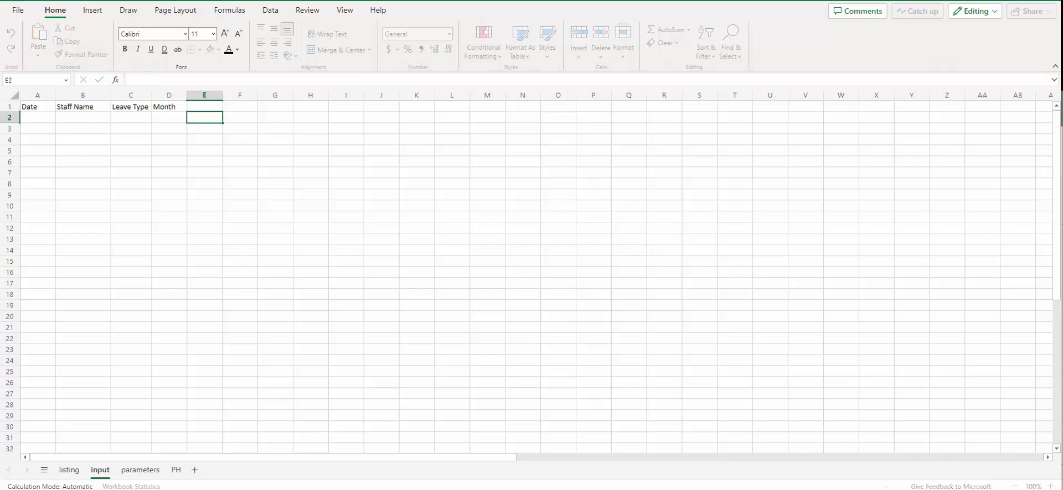
Replace the header in cell D1 with Year Month.
key(Up)
key(Left)
key(Left)
key(Right)
text(Y)
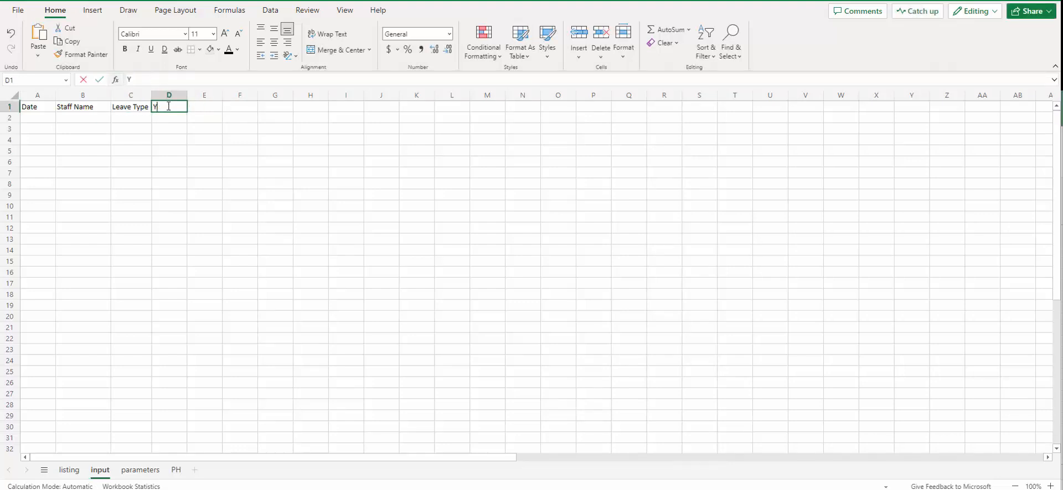
text(ear Month)
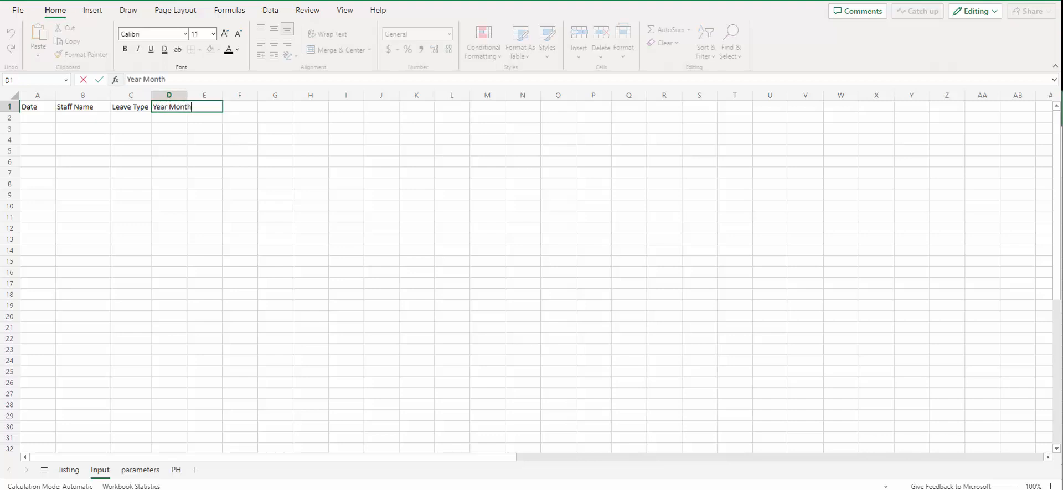
key(Tab)
Enter the headers Year in cell E1 and PH in cell F1.
text(Year)
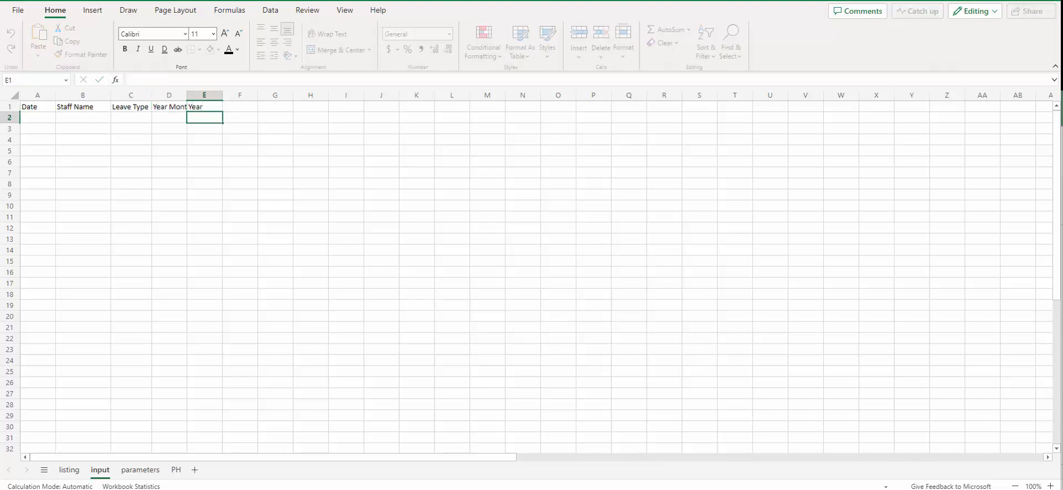
key(Tab)
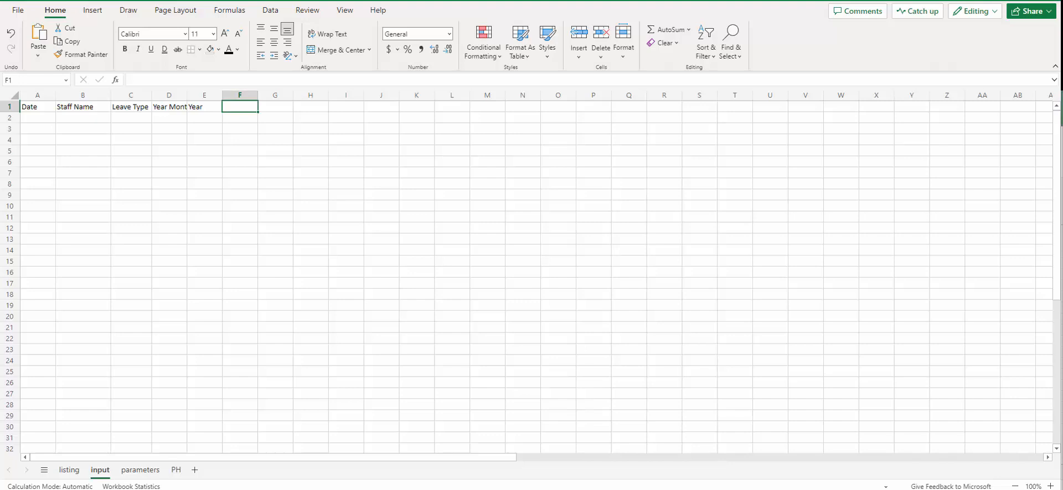
text(PH)
key(Return)
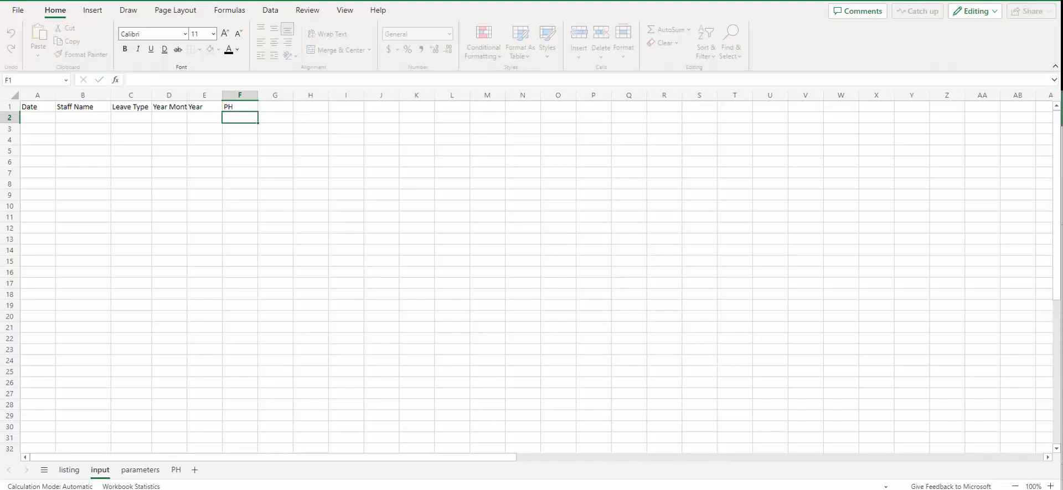
Apply a built-in date format to the whole Date column (column A) of the input sheet.
key(Left)
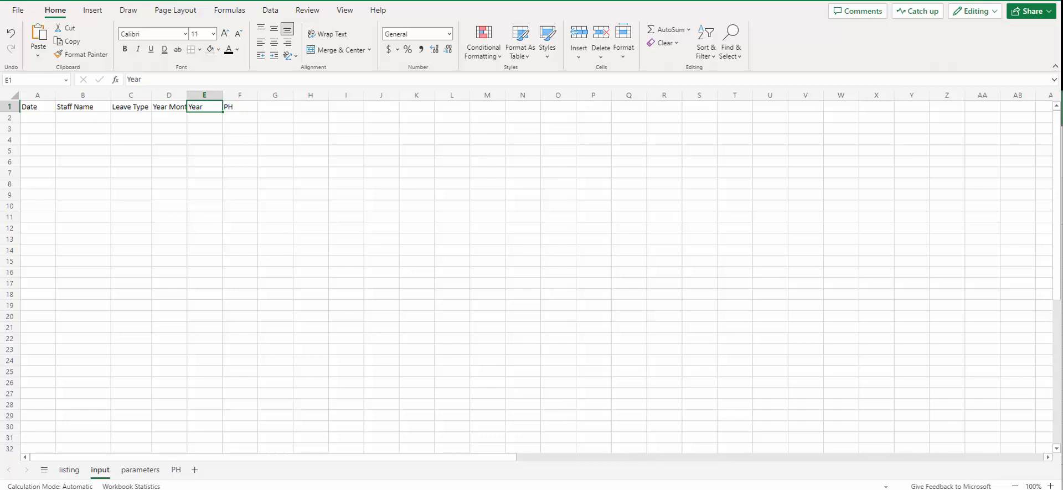
key(Left)
key(Left)
key(Left)
key(Left)
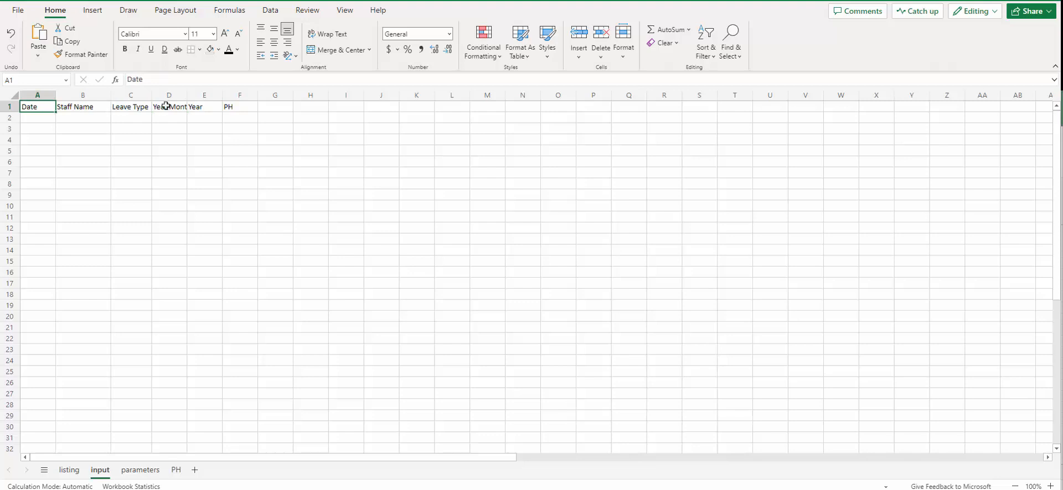
click(31, 96)
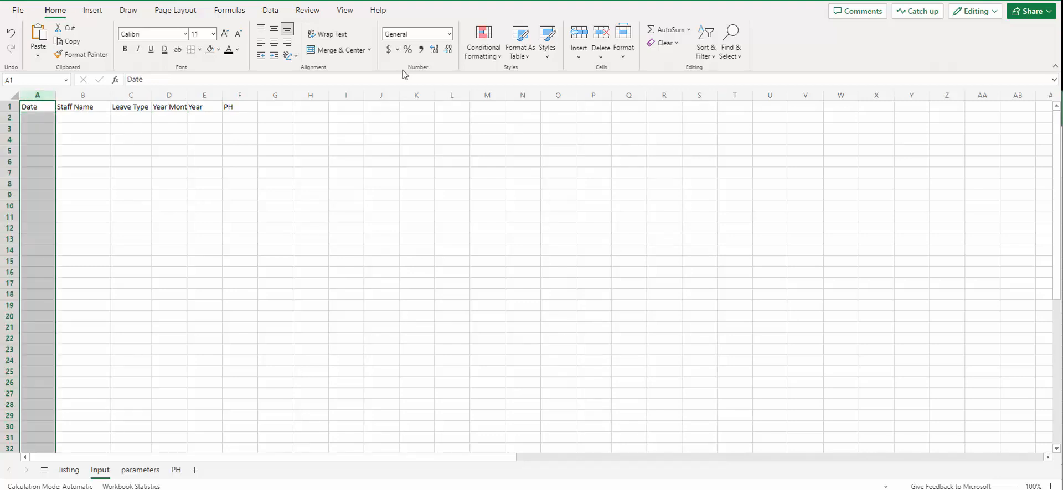
click(449, 35)
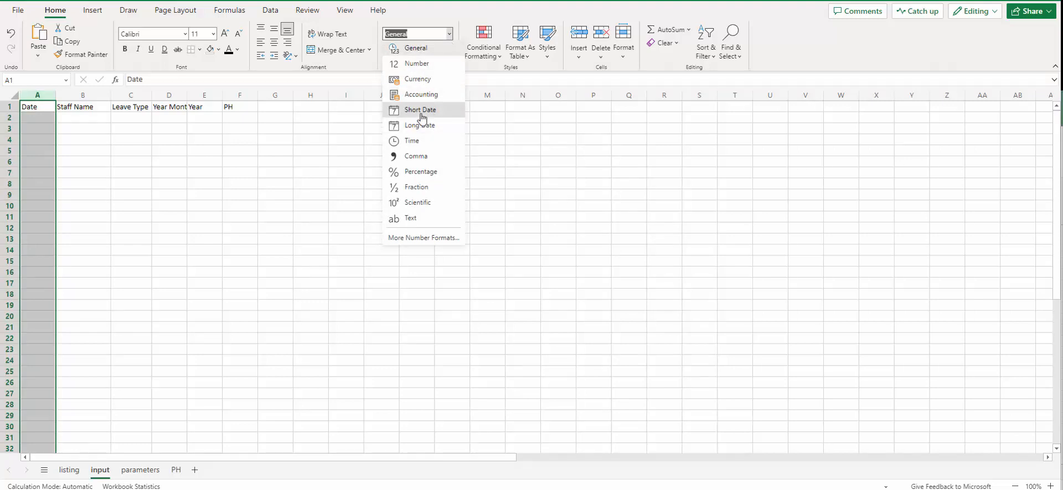
click(430, 127)
Look through the Date types and the Custom category in the detailed number format settings for column A.
click(450, 35)
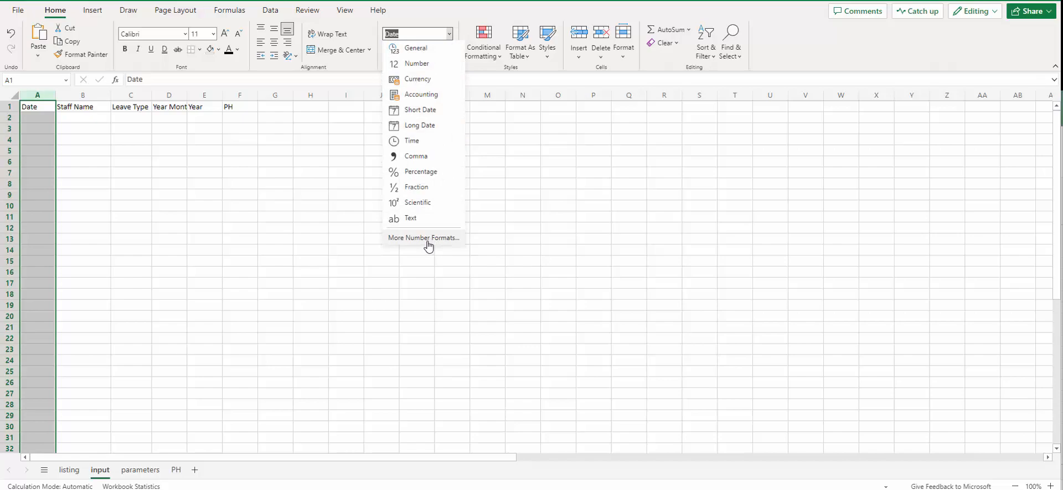
click(430, 239)
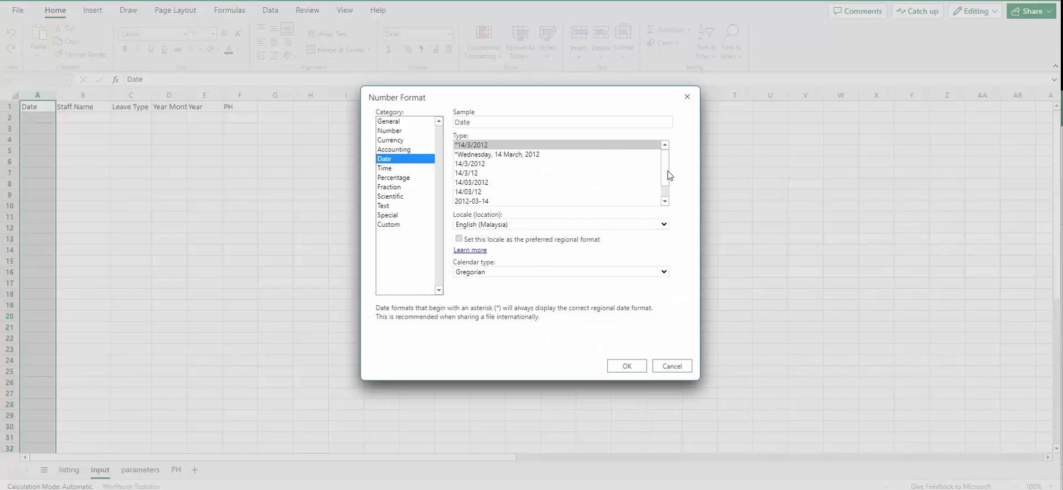
drag(667, 170, 660, 196)
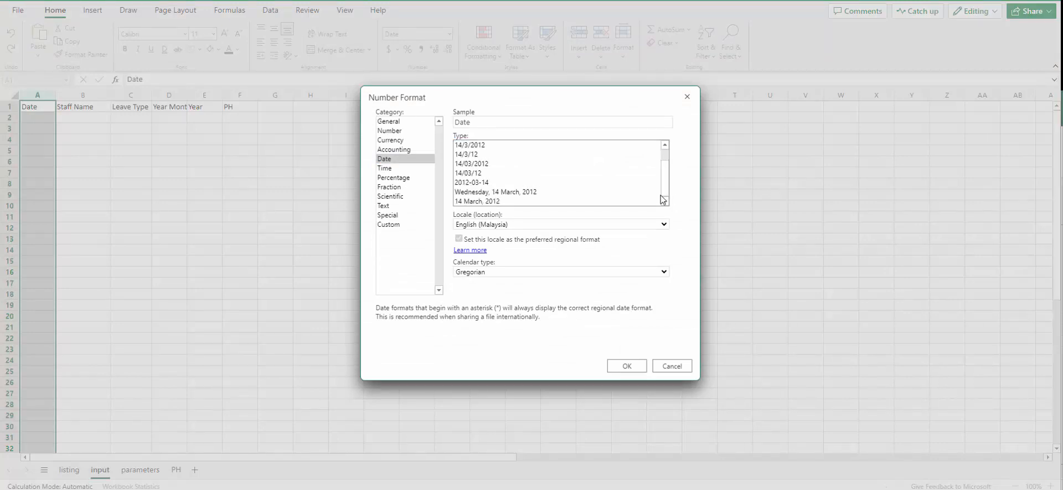
click(390, 224)
click(490, 143)
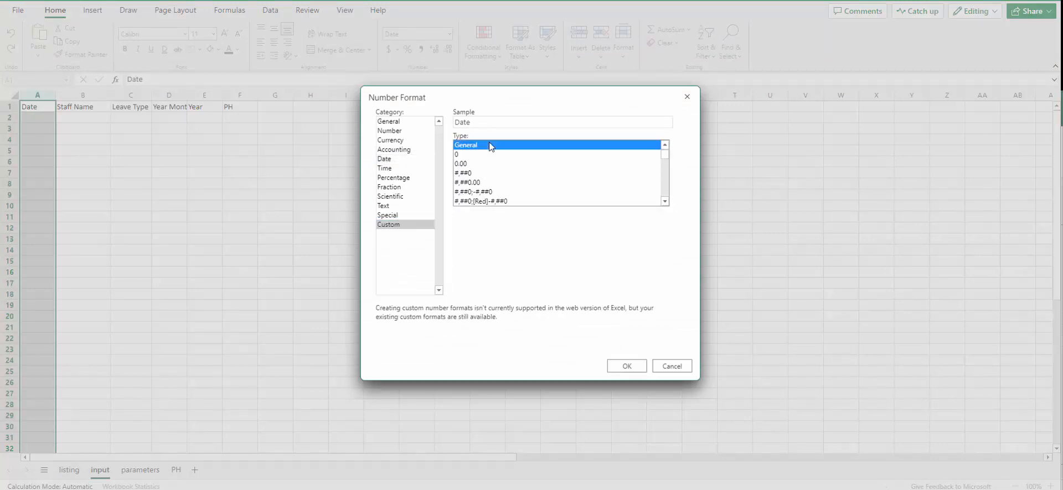
click(476, 127)
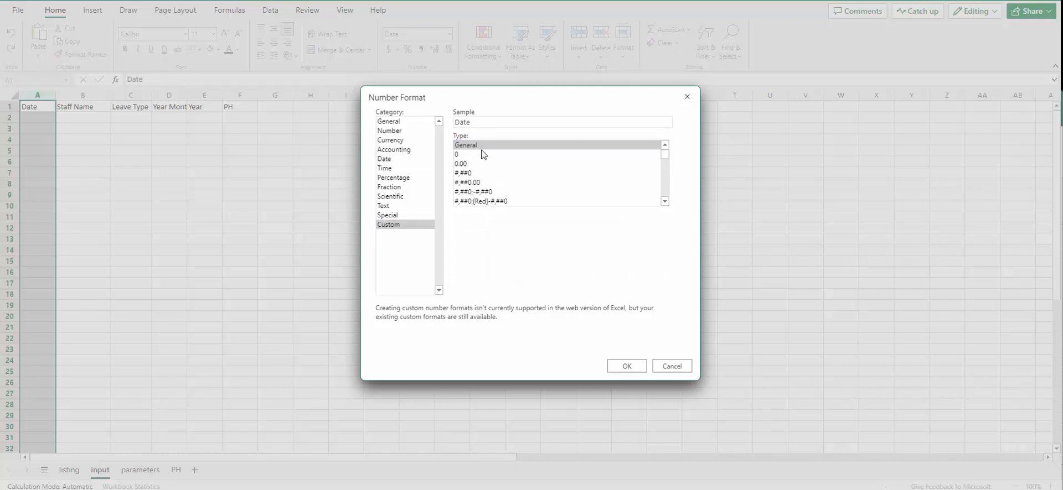
click(396, 223)
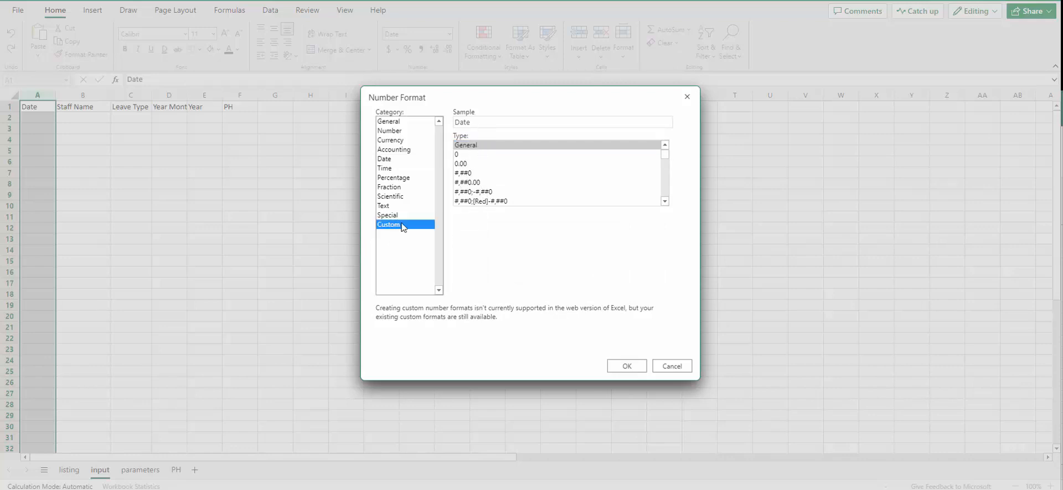
click(486, 145)
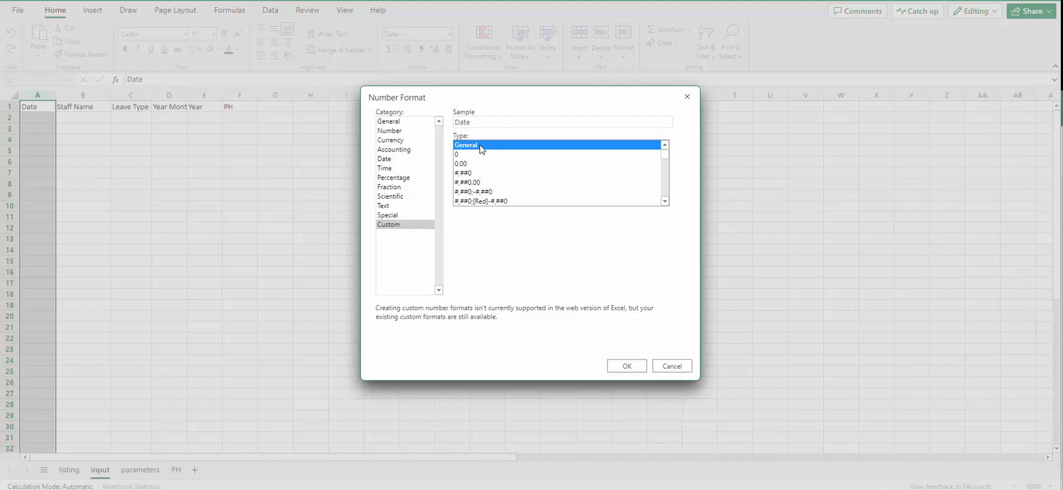
click(474, 126)
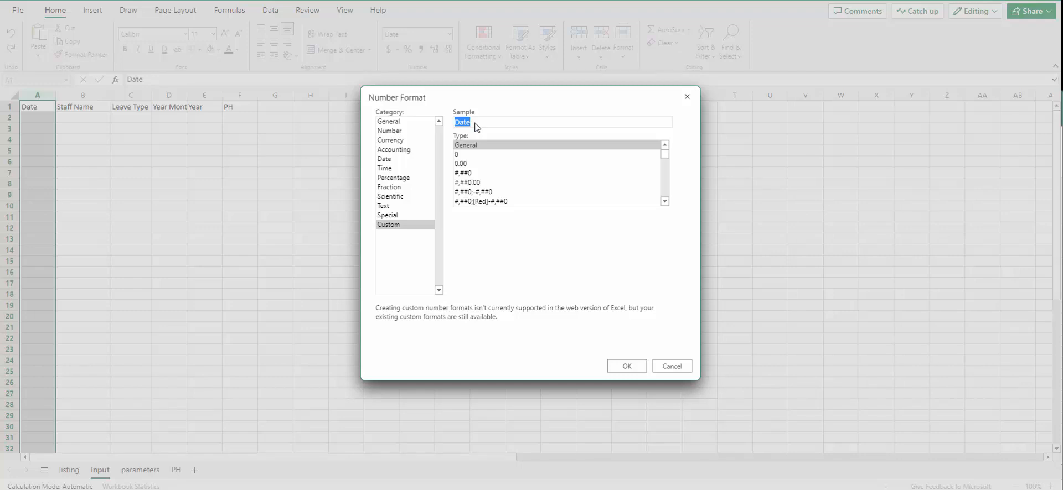
Browse the list of existing custom format codes for a suitable day-month-year format.
click(571, 172)
key(Down)
key(Down)
key(Down)
key(Down)
key(Down)
key(Down)
key(Down)
key(Down)
key(Down)
key(Down)
key(Down)
key(Down)
key(Down)
key(Down)
key(Down)
key(Down)
key(Down)
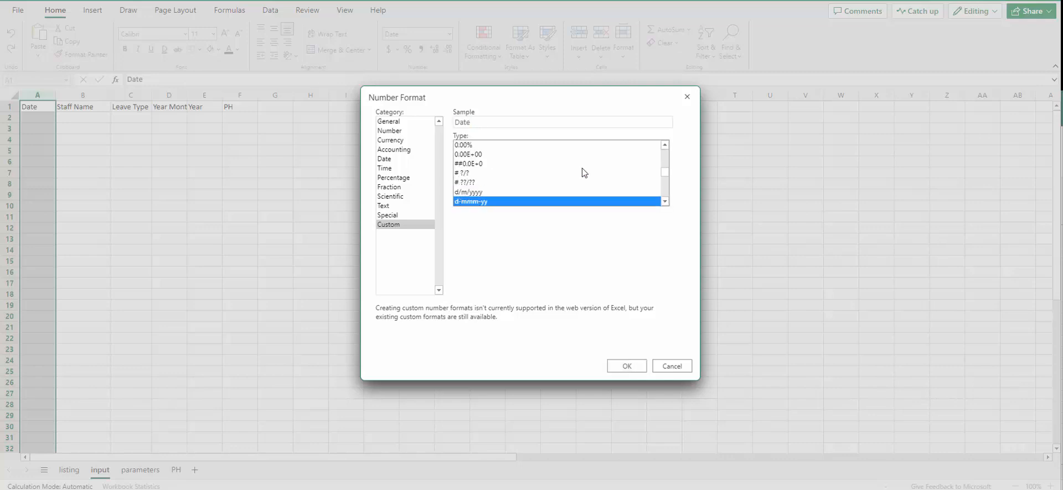
key(Down)
key(Down)
key(Down)
key(Down)
key(Down)
key(Down)
key(Down)
key(d)
key(d)
key(d)
key(d)
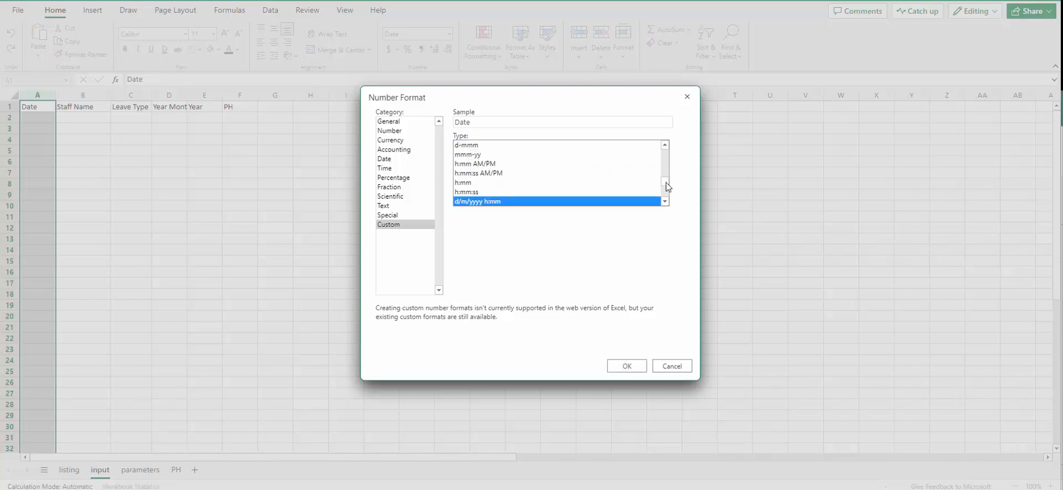
drag(665, 182, 664, 191)
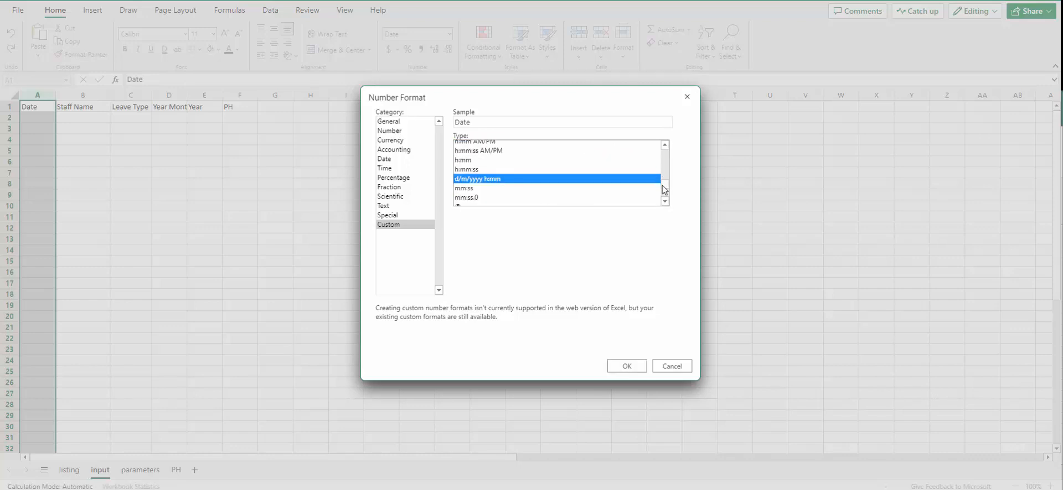
click(473, 151)
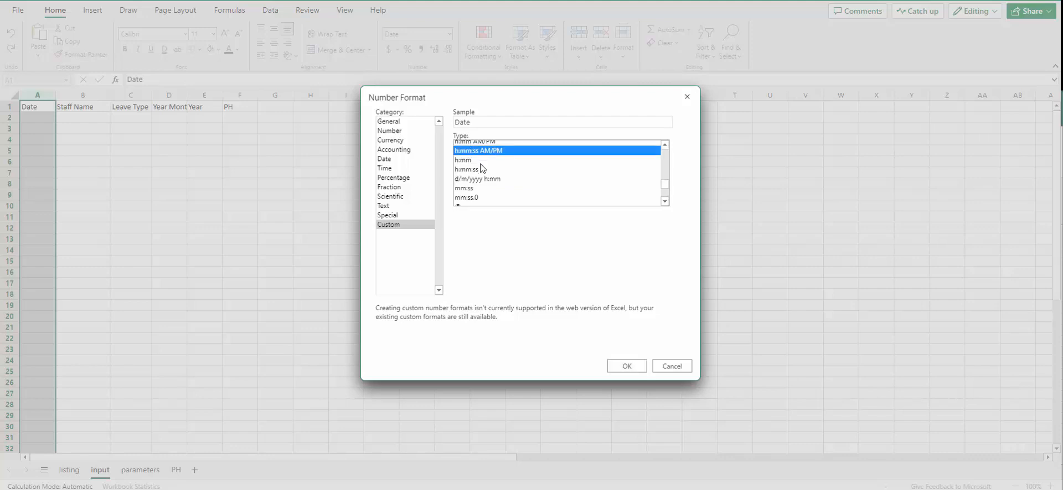
click(390, 226)
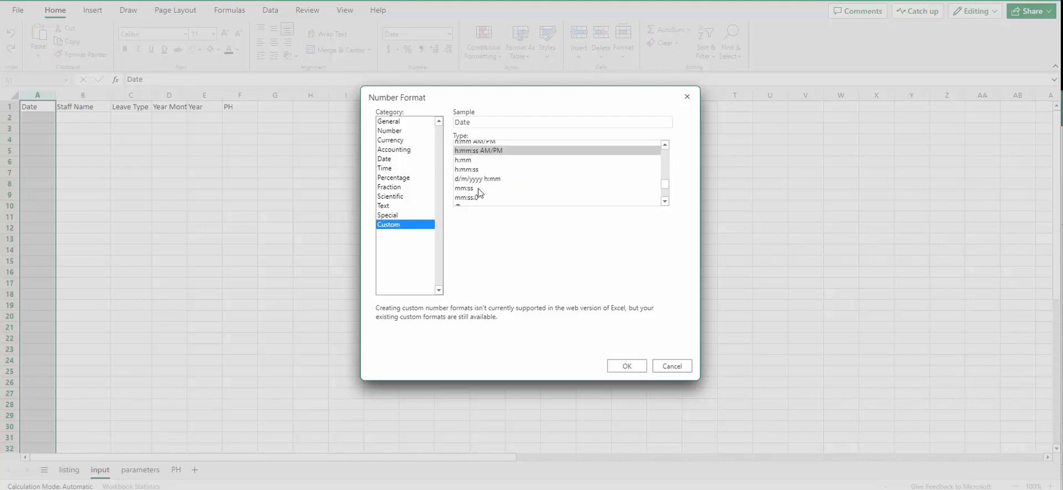
click(477, 123)
drag(476, 127, 461, 124)
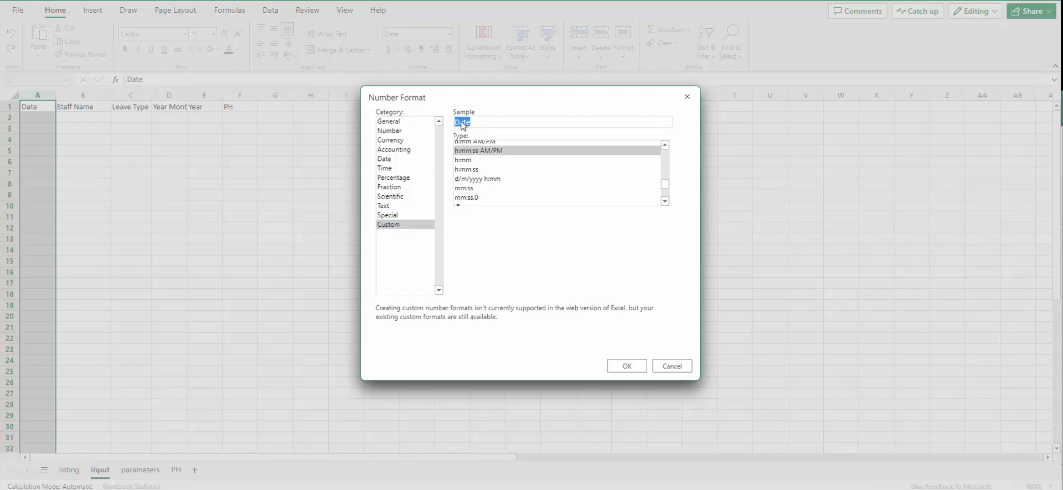
Format the Date column with the custom number format d-mmm-yy.
click(493, 166)
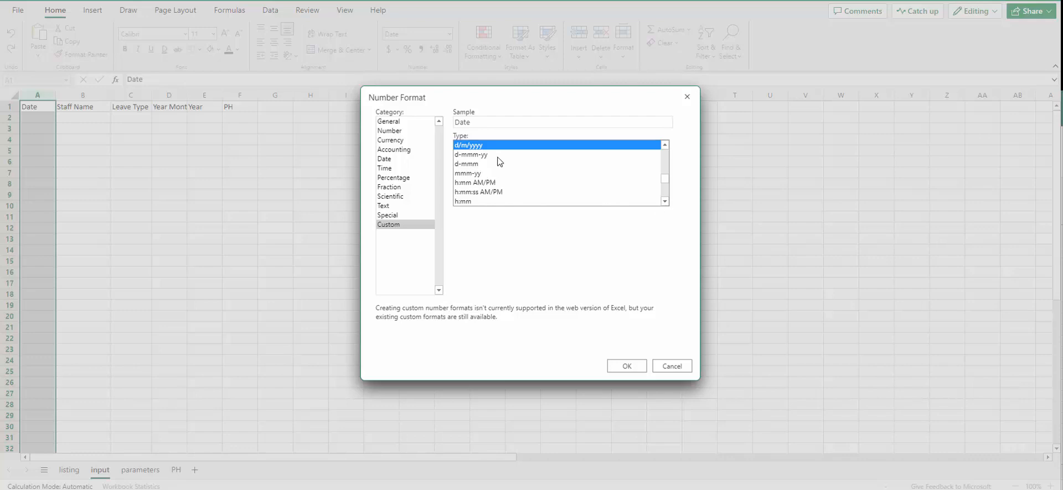
click(498, 155)
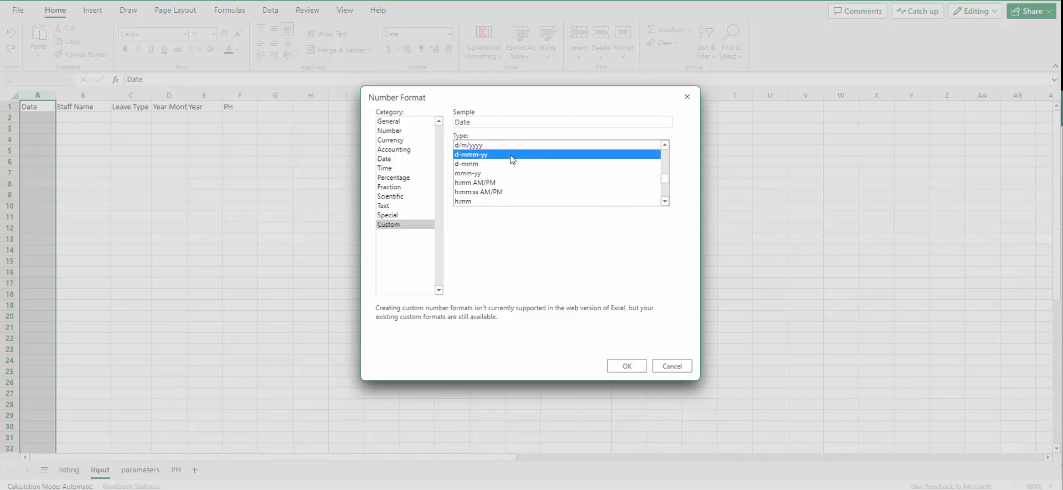
mouse_move(666, 181)
mouse_down()
mouse_move(666, 201)
mouse_move(666, 143)
mouse_move(663, 185)
mouse_move(667, 154)
mouse_move(667, 174)
mouse_up()
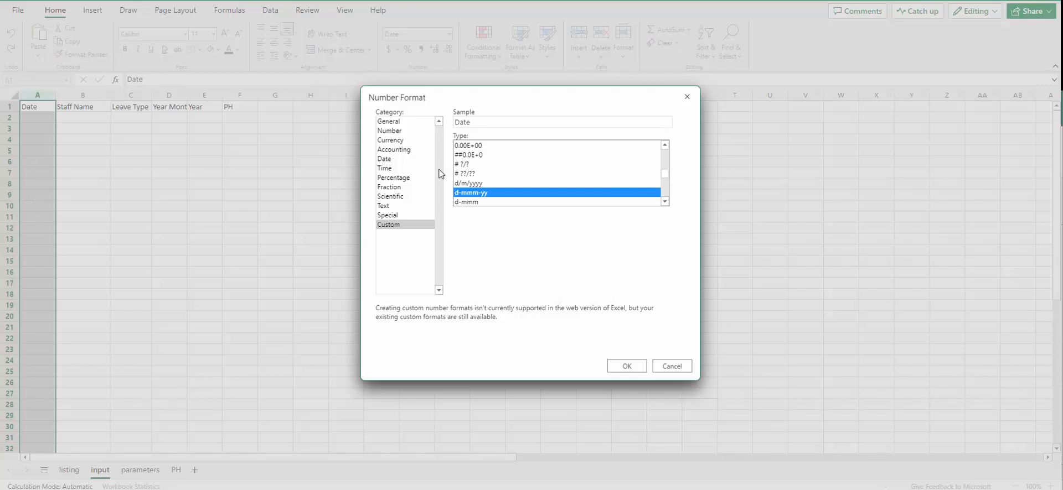
click(626, 367)
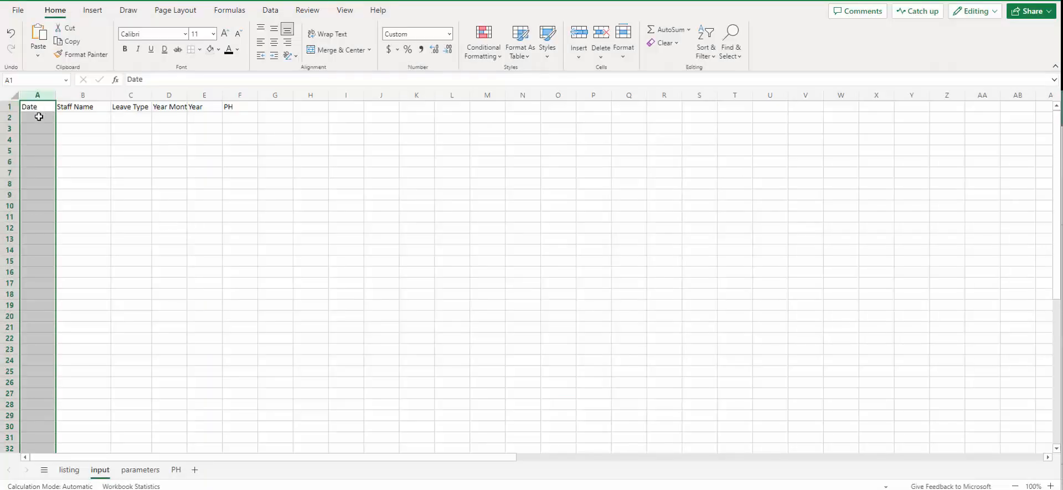
Enter the date 10-7-2023 in cell A2 under the Date header.
click(40, 117)
click(98, 117)
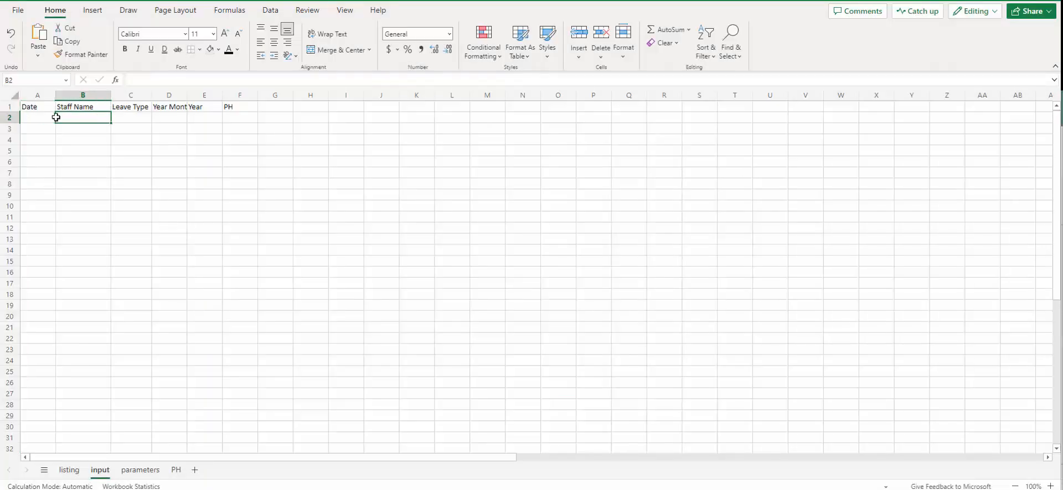
click(46, 117)
click(71, 117)
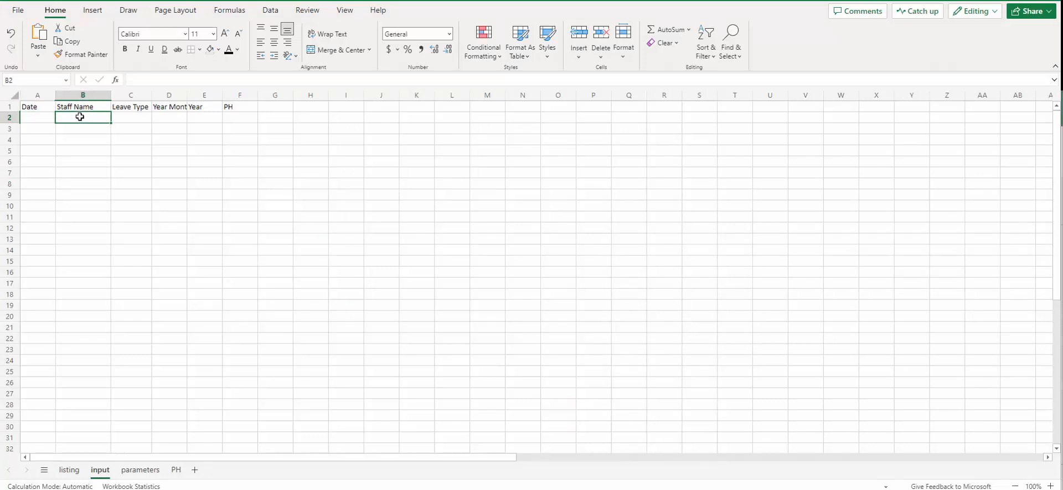
click(39, 124)
click(43, 117)
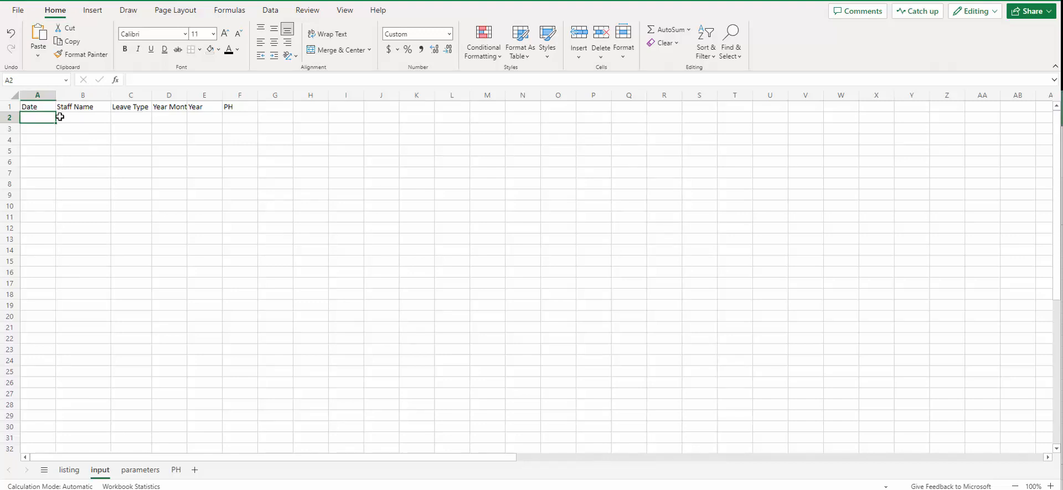
text(10-7-)
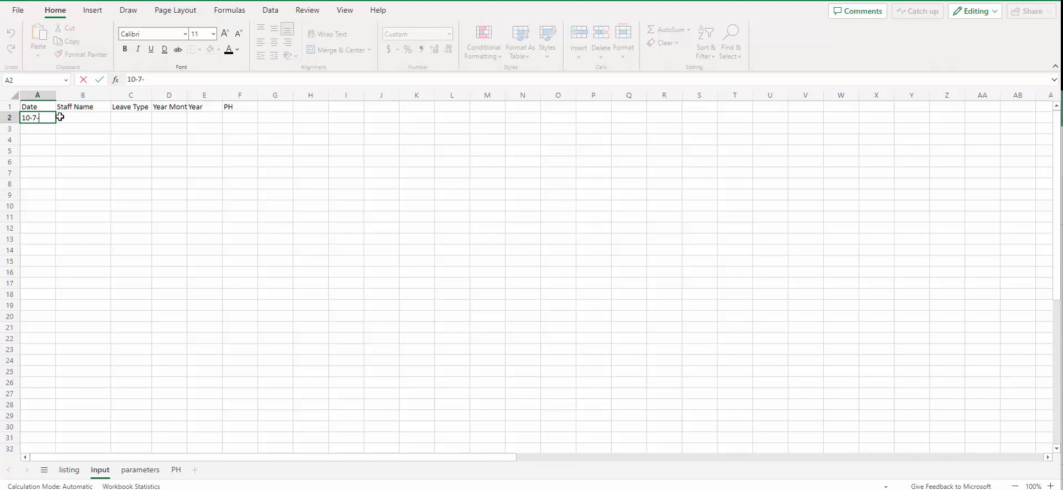
text(2023)
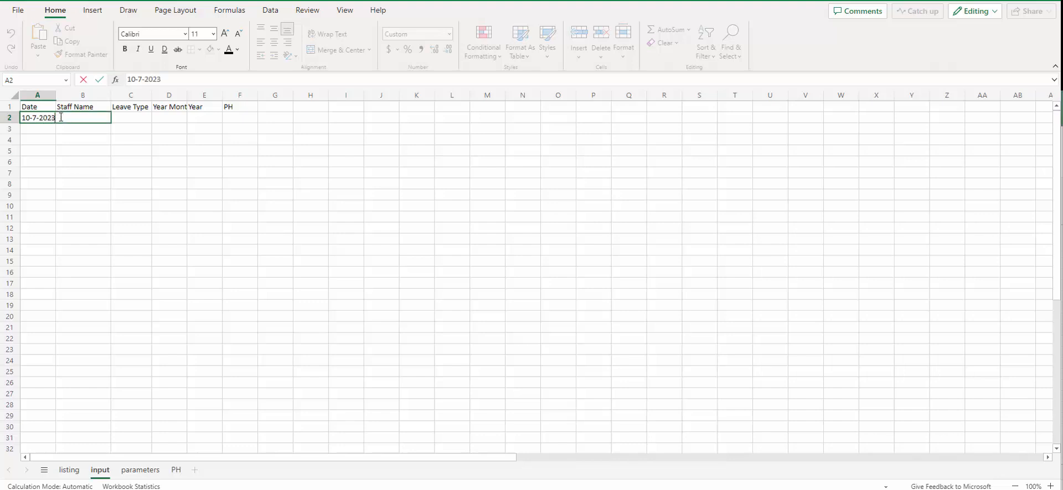
key(Return)
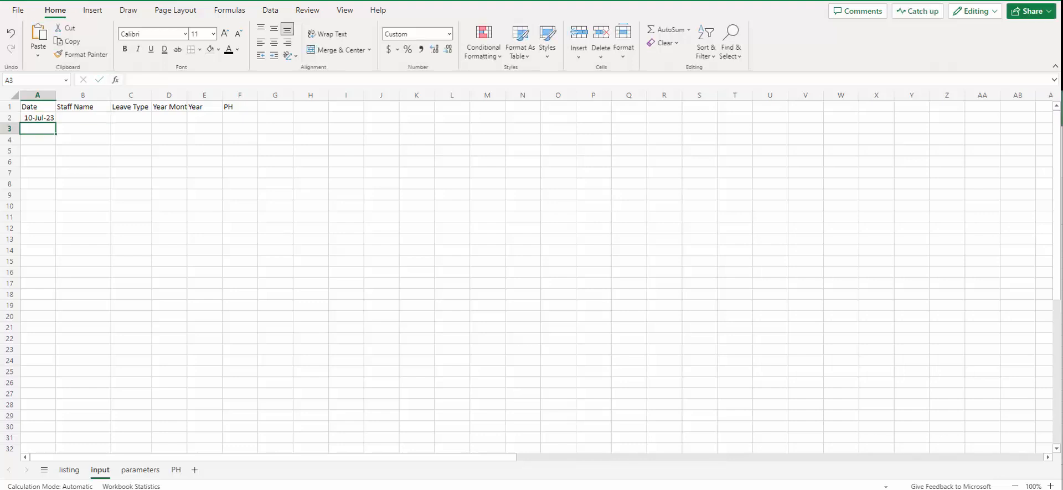
click(43, 118)
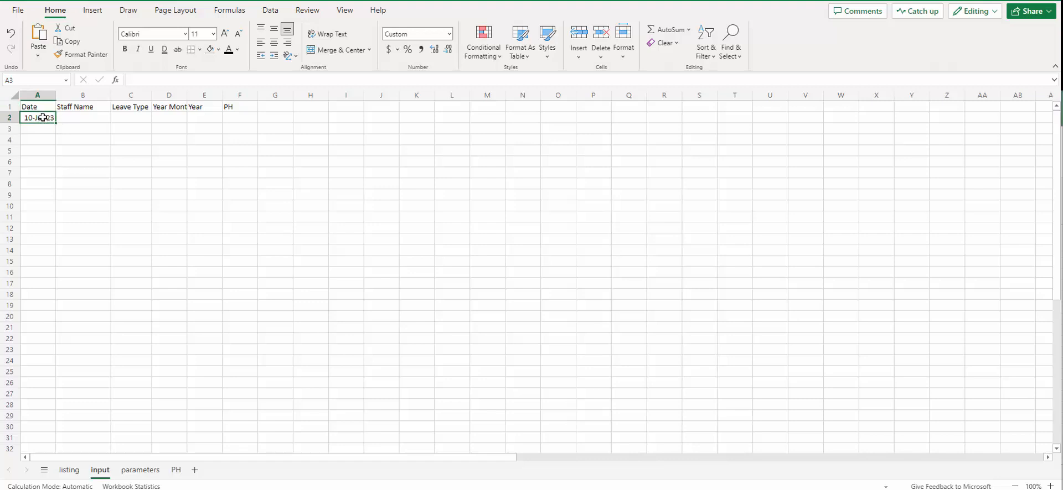
click(80, 117)
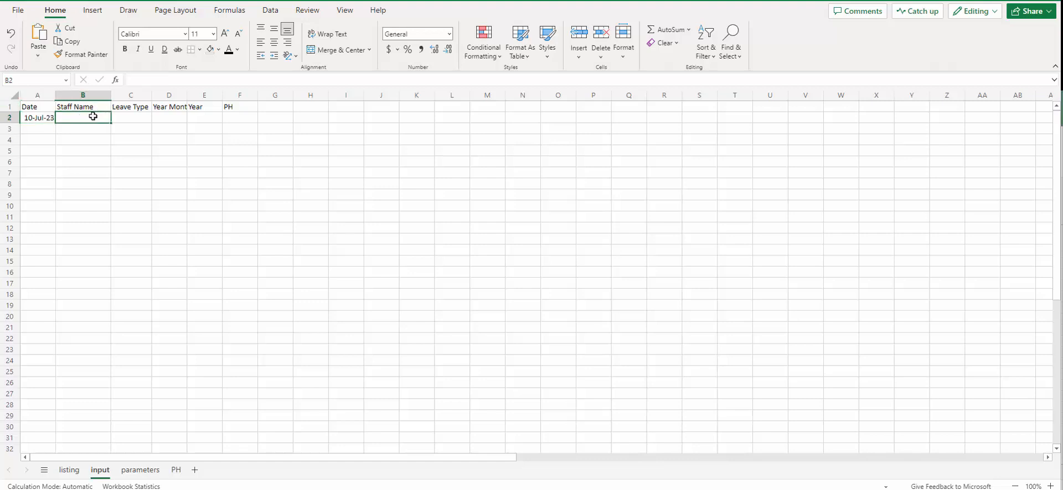
click(138, 118)
click(161, 119)
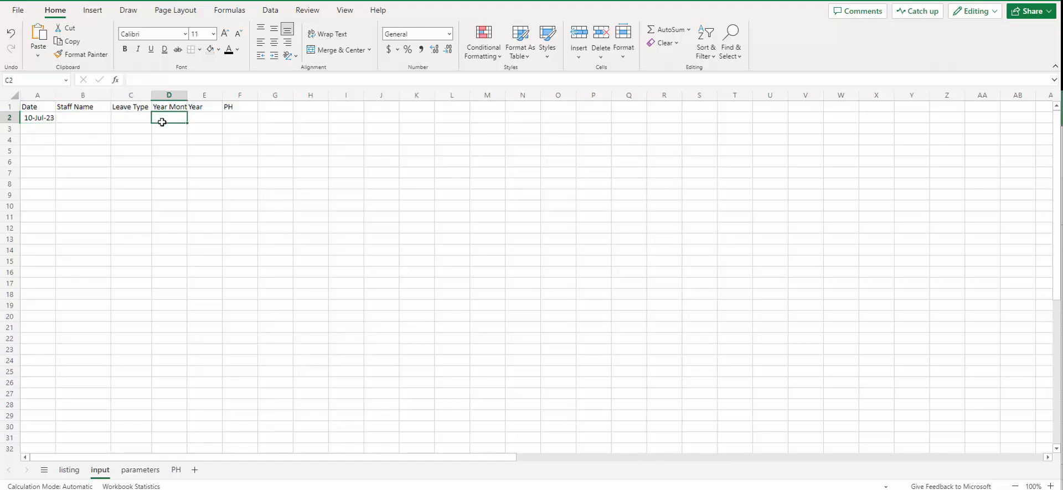
On the parameters sheet, copy the Staff Name and Reference Range headers from A3:B3 to D3:E3.
click(140, 470)
click(79, 131)
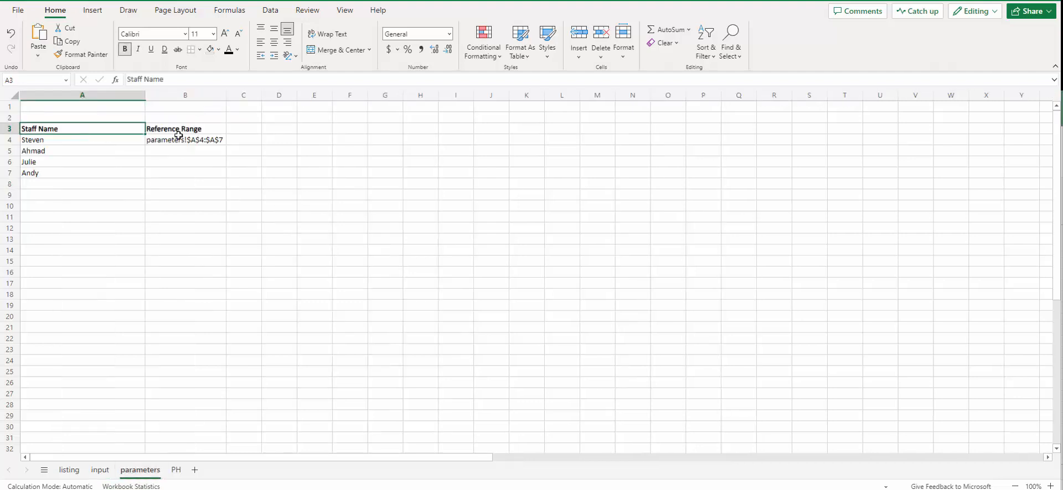
shift+click(188, 128)
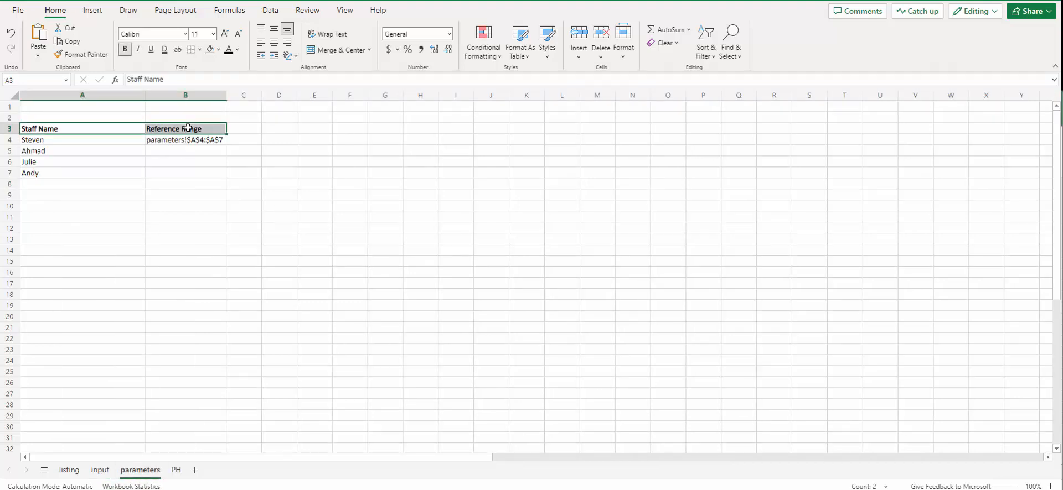
key(ctrl+c)
click(294, 128)
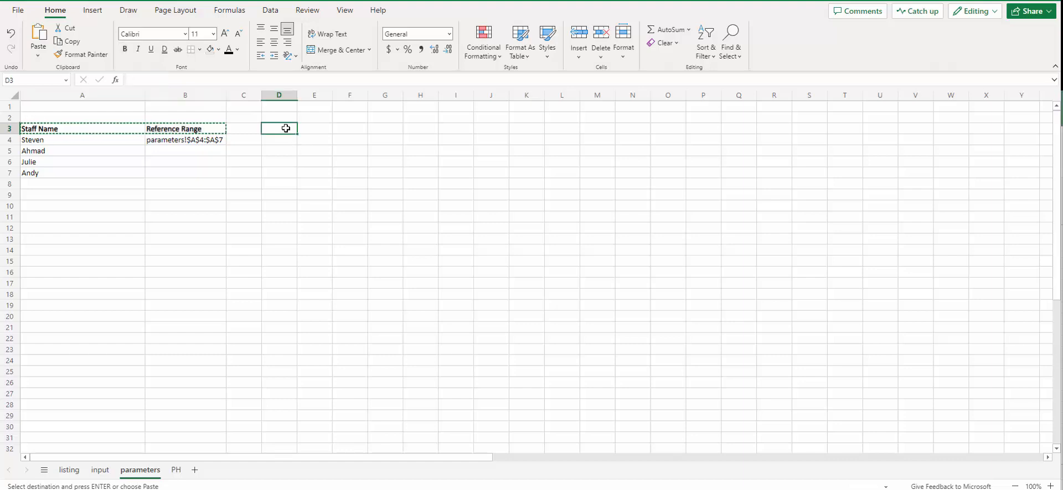
key(ctrl+f)
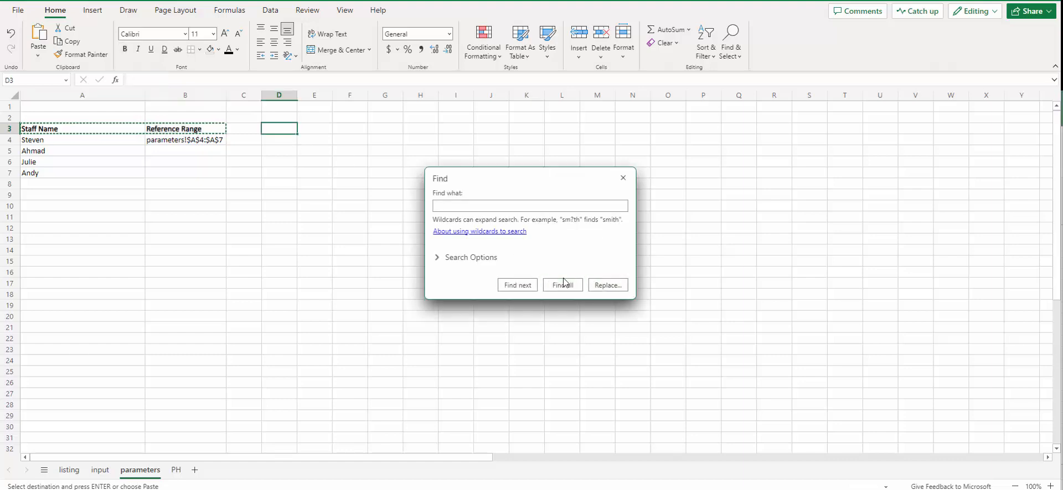
click(624, 178)
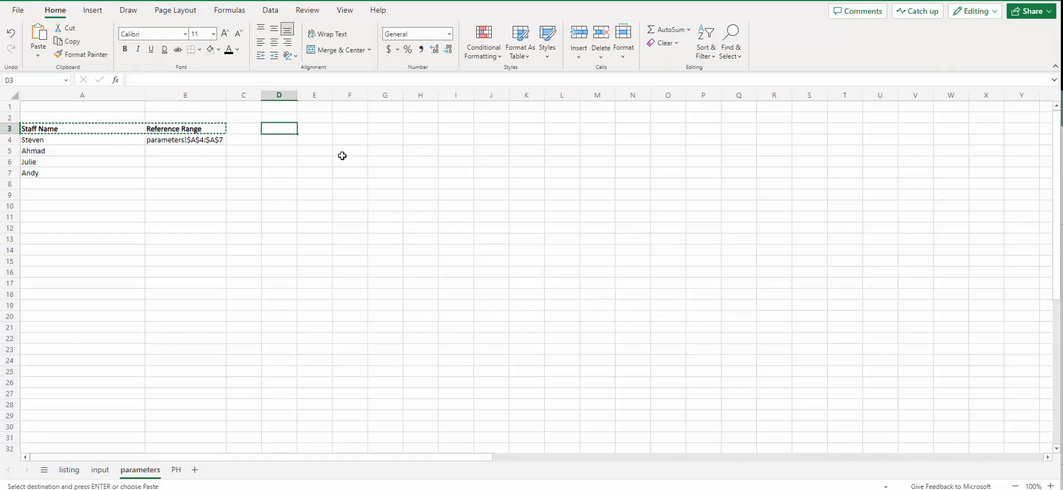
key(ctrl+v)
click(286, 183)
Change the copied header in D3 to Leave Type.
click(286, 129)
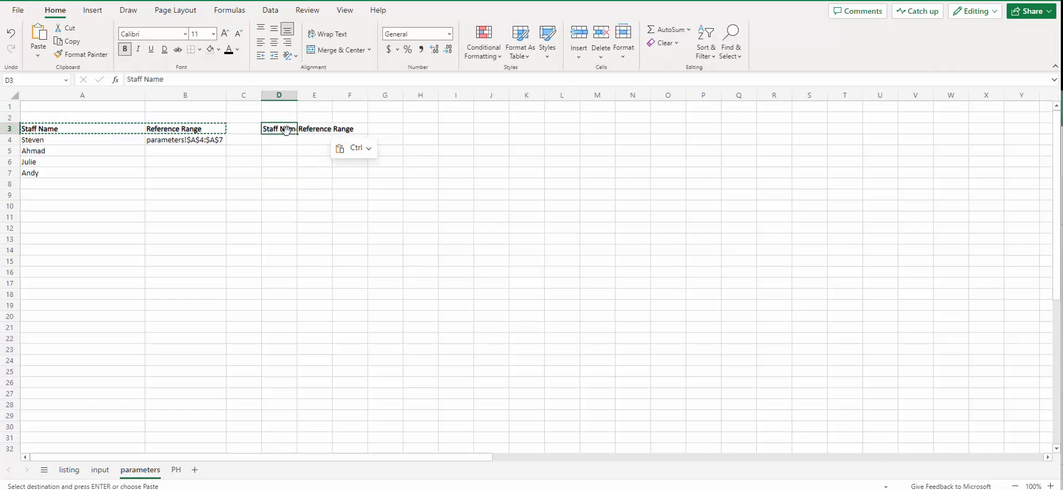
text(Leave)
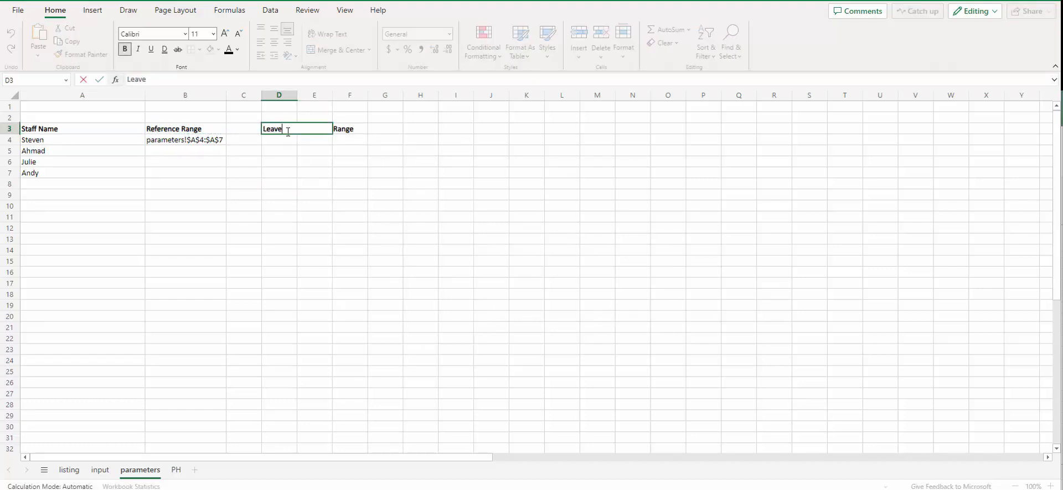
text( Type)
key(Return)
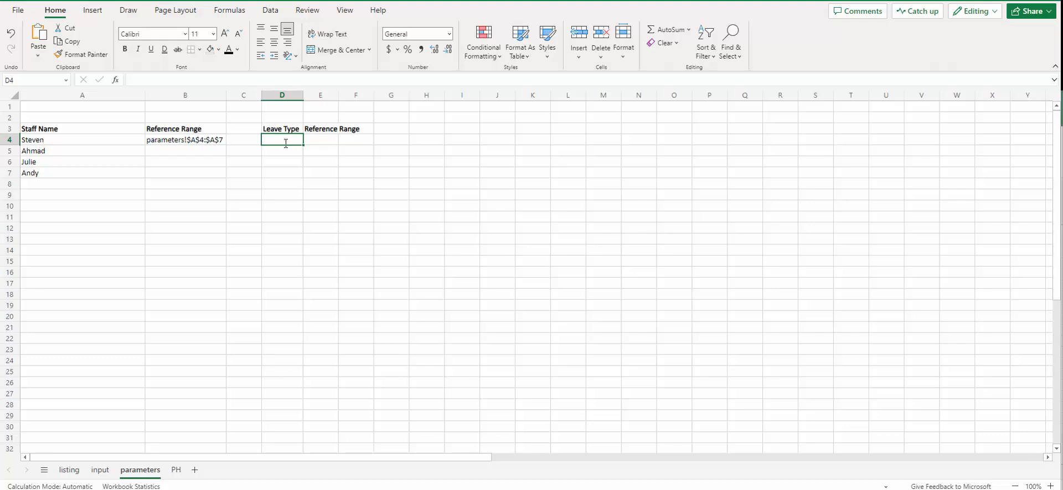
List the leave types AL, MC, EL and UL in cells D4 to D7 under the Leave Type header.
text(AL)
key(Return)
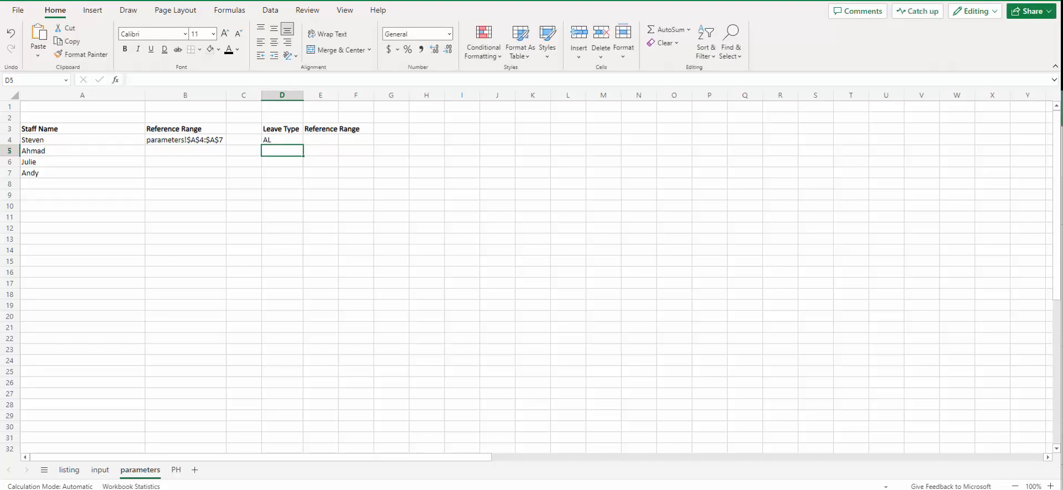
text(MC)
key(Return)
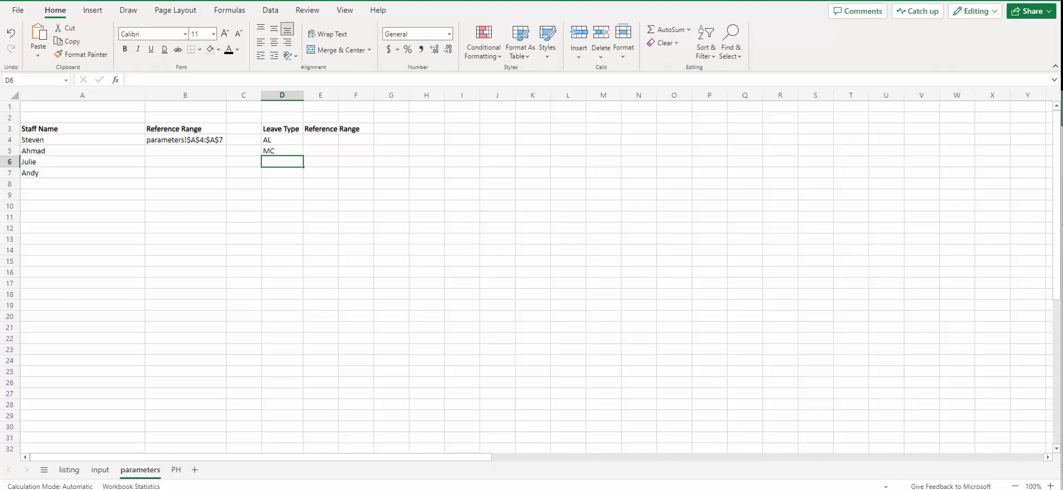
text(EL)
key(Escape)
text(L)
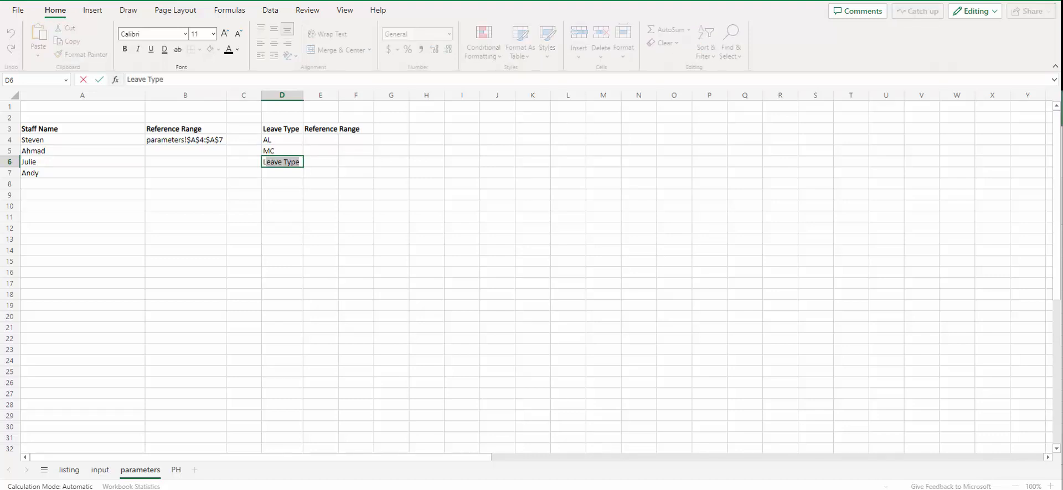
key(Escape)
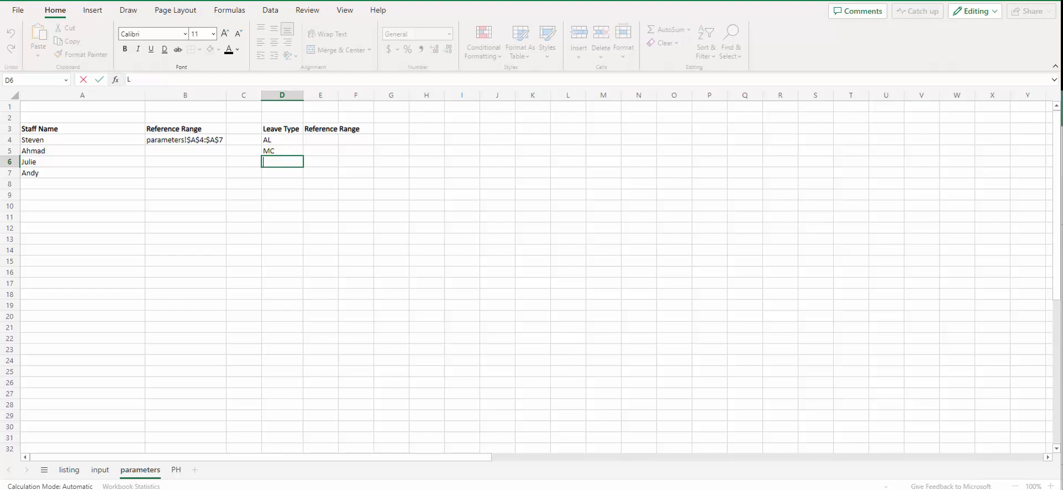
text(EL)
key(Return)
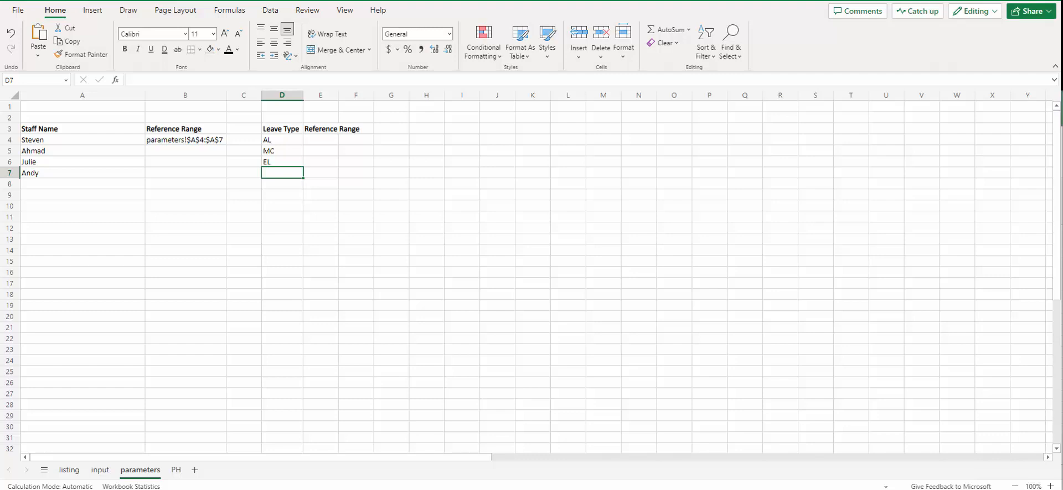
text(U)
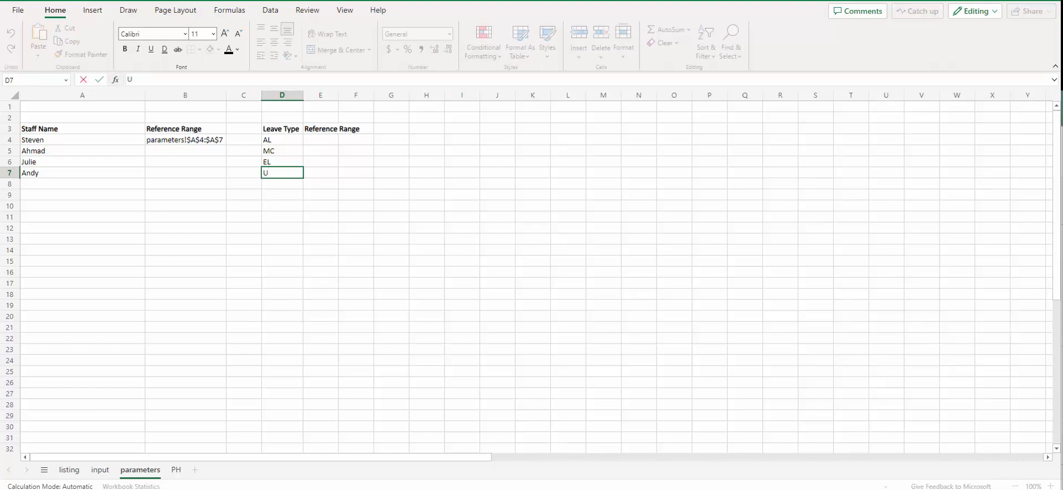
text(L)
key(ctrl+Return)
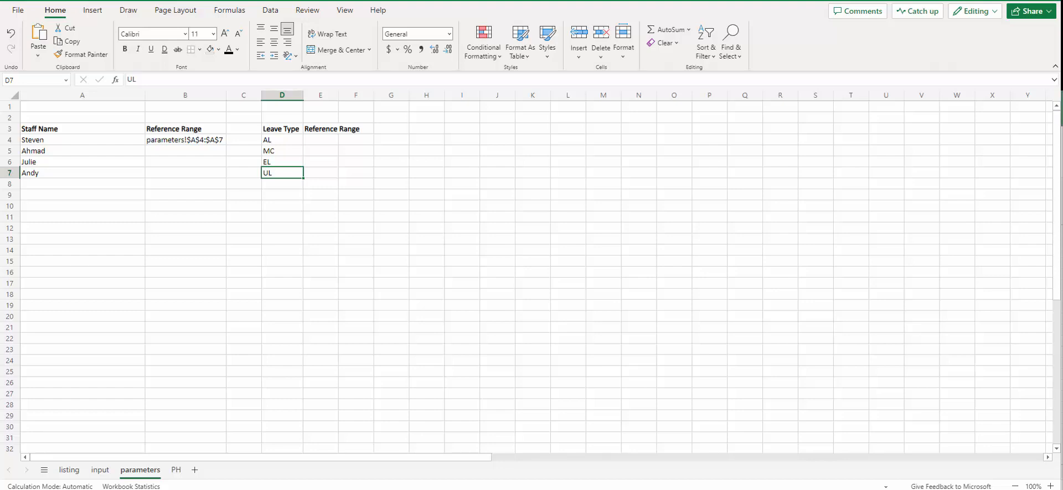
key(Up)
key(Up)
key(Up)
key(Down)
key(Down)
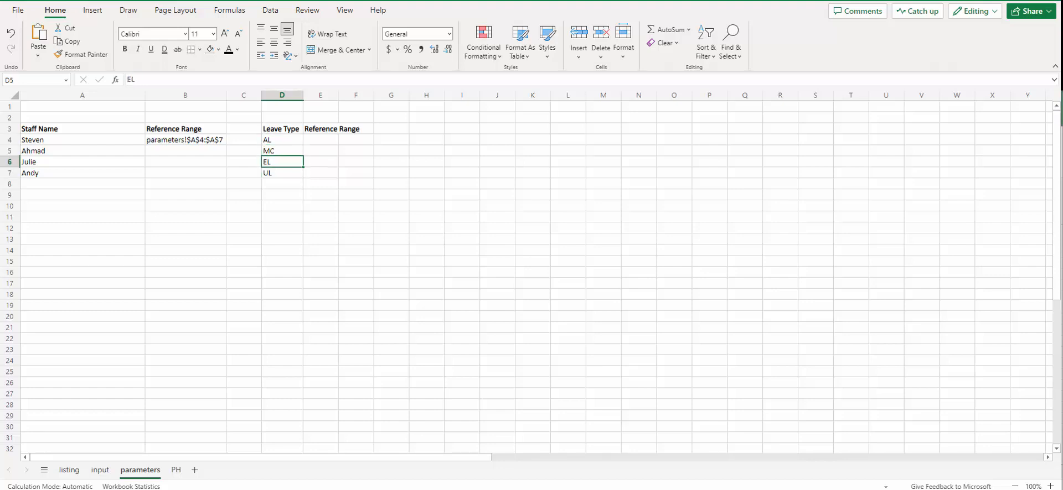
key(Up)
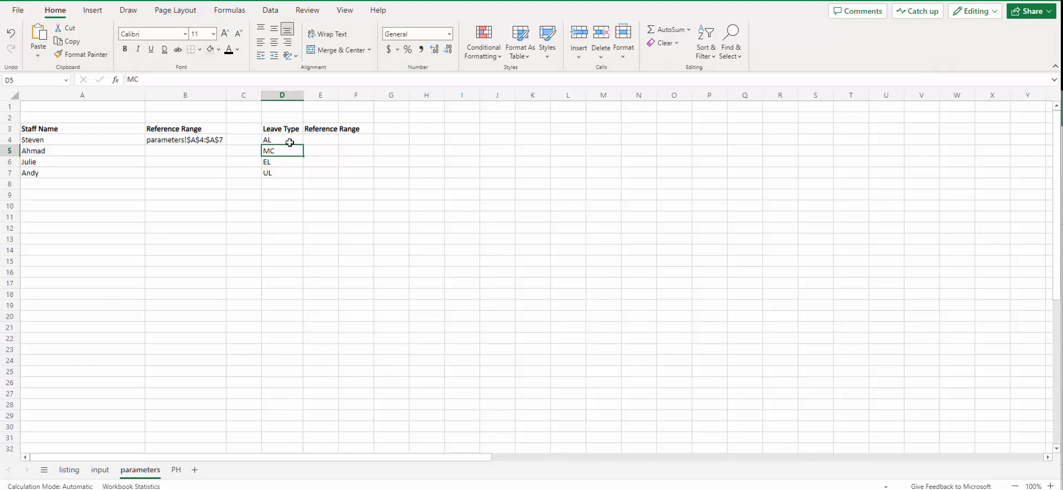
Copy the helper formulas in A1:B2 to D1:E2 above the Leave Type list.
click(85, 105)
drag(85, 106, 166, 117)
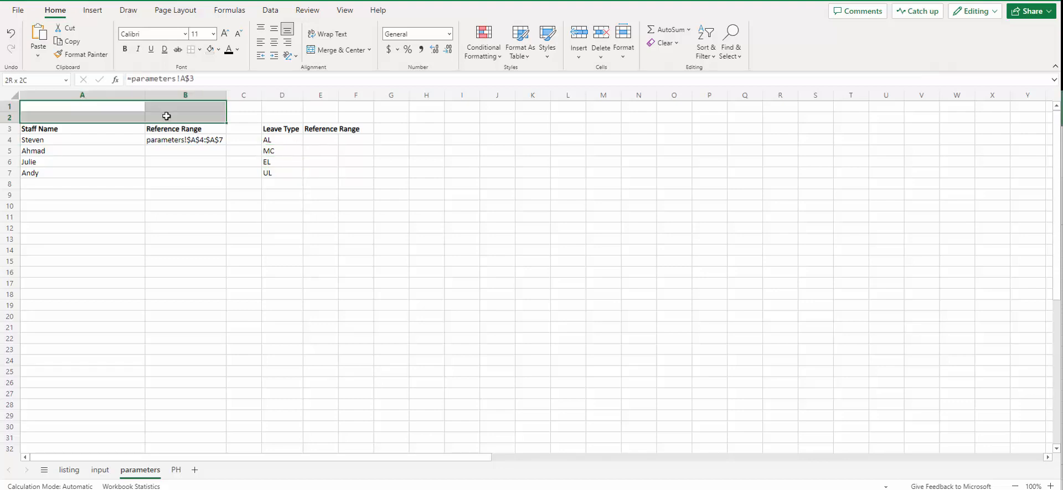
key(ctrl+c)
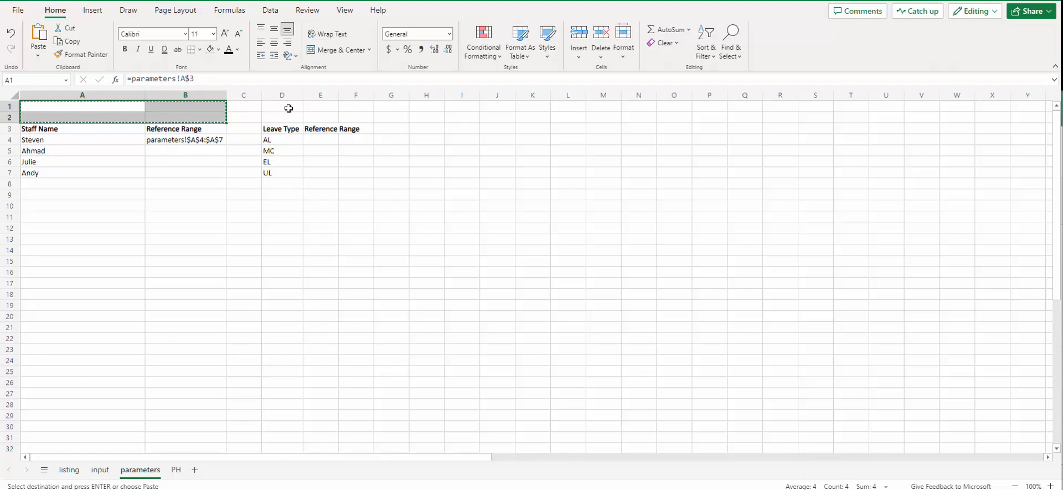
click(288, 106)
key(ctrl+v)
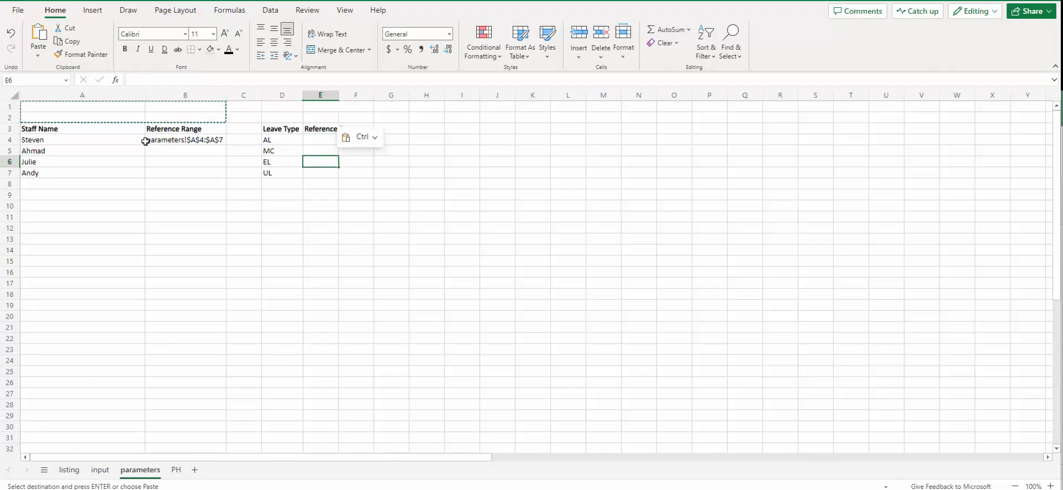
Copy the Reference Range formula cells B4:B5 to E4:E5 for the Leave Type list.
drag(161, 140, 163, 153)
key(ctrl+c)
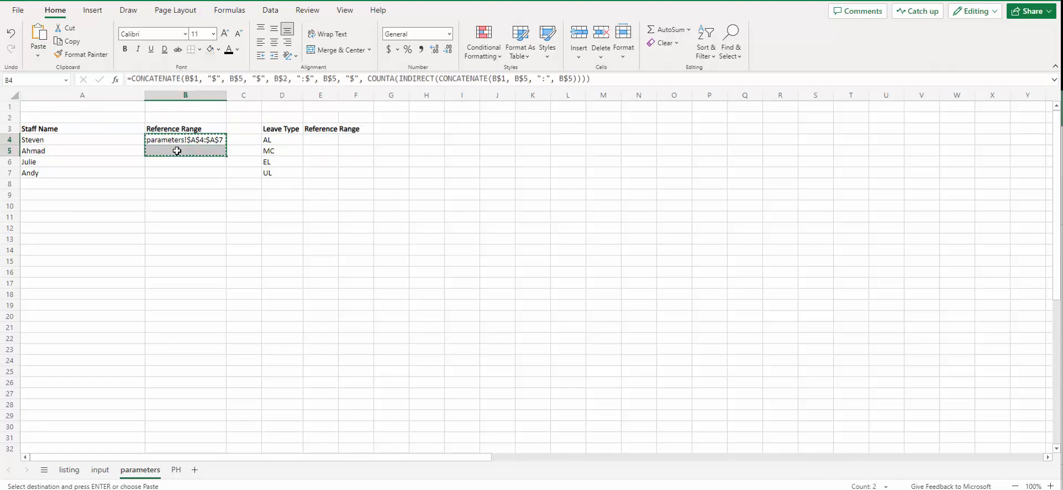
click(310, 141)
key(ctrl+v)
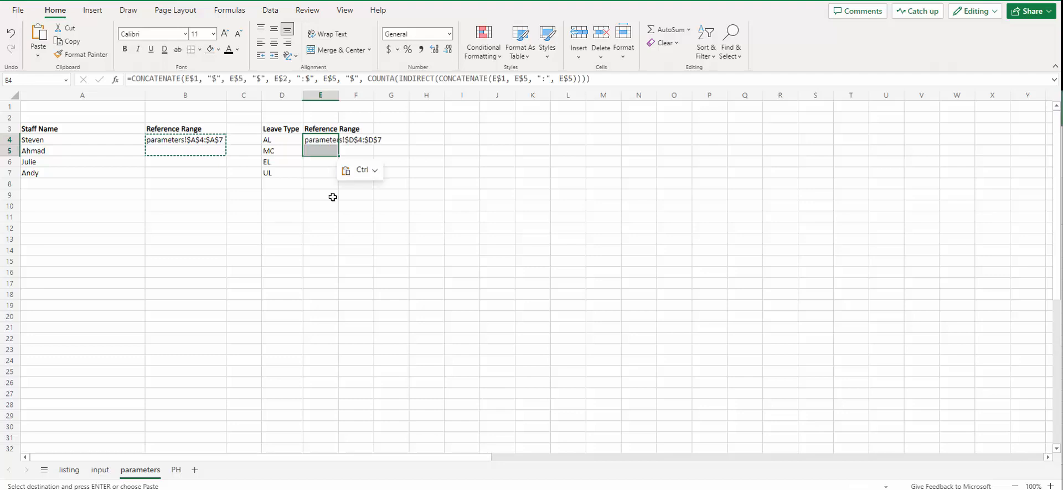
Widen column E so the Leave Type reference range fits inside it.
click(333, 195)
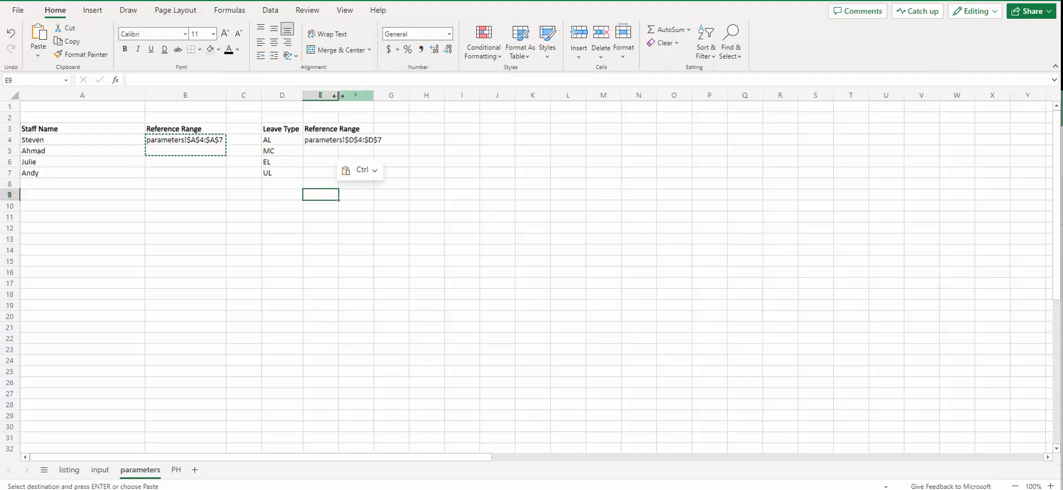
drag(338, 90, 385, 91)
click(327, 142)
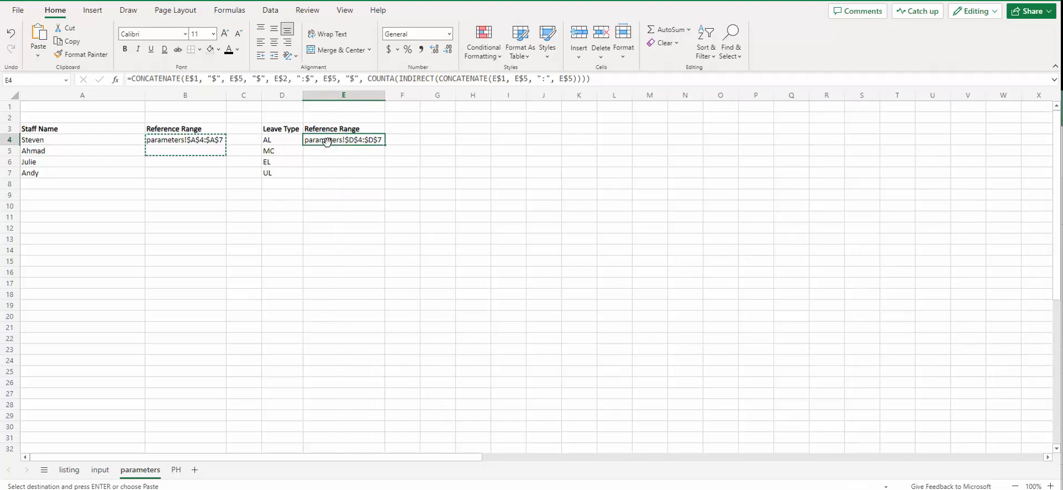
click(271, 174)
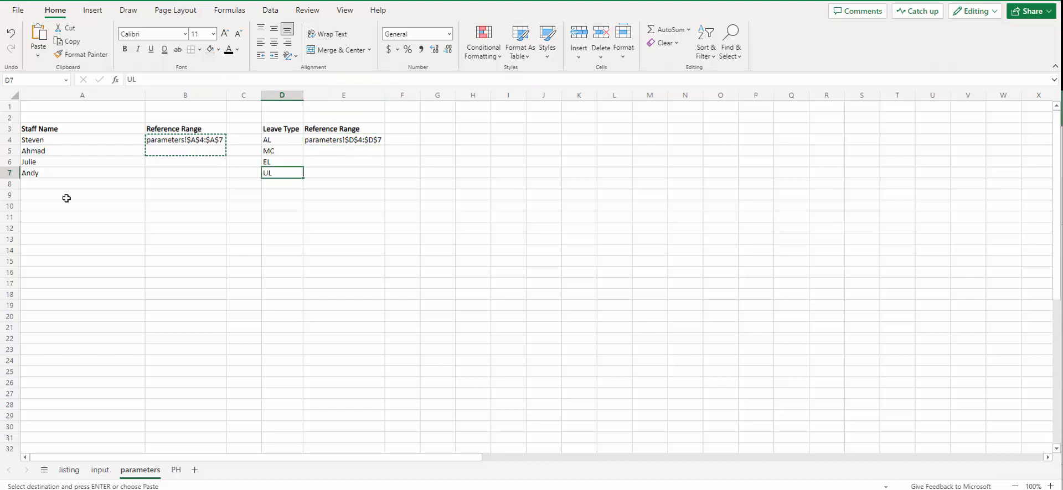
Fill the separator column C with yellow and narrow it to about half its width.
click(258, 142)
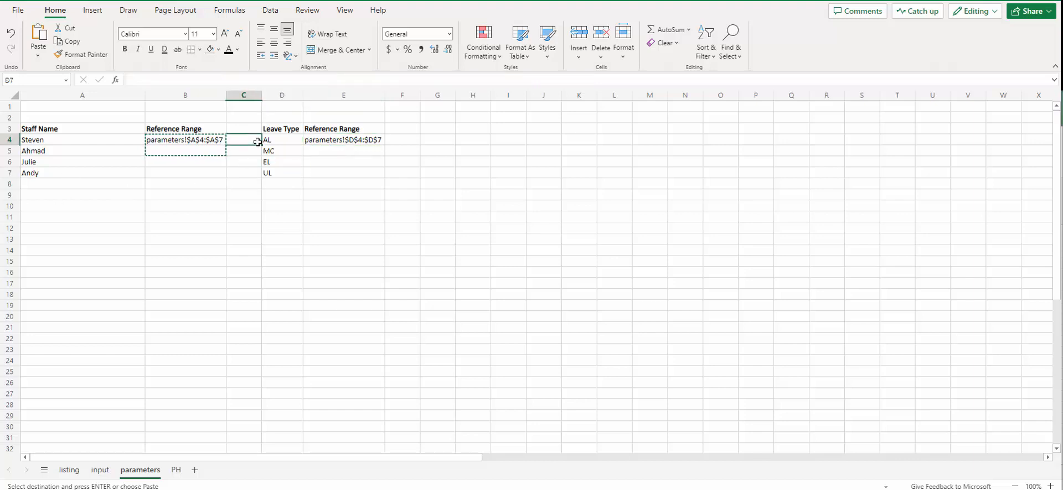
click(243, 95)
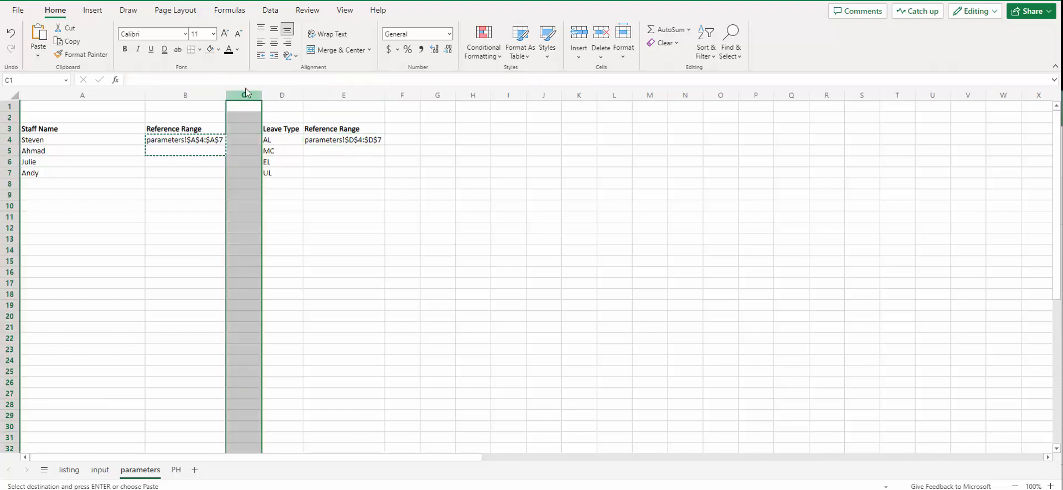
click(219, 49)
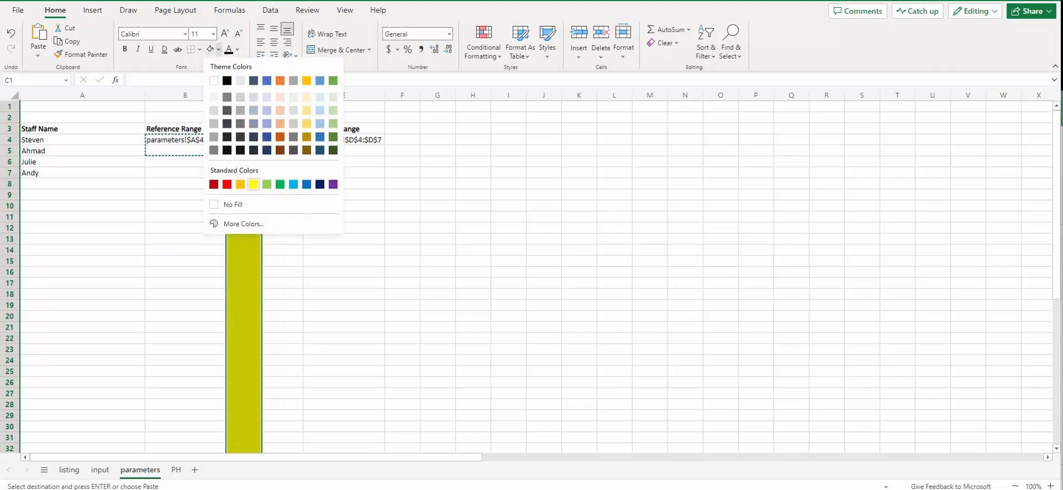
click(253, 184)
click(313, 215)
drag(262, 94, 243, 101)
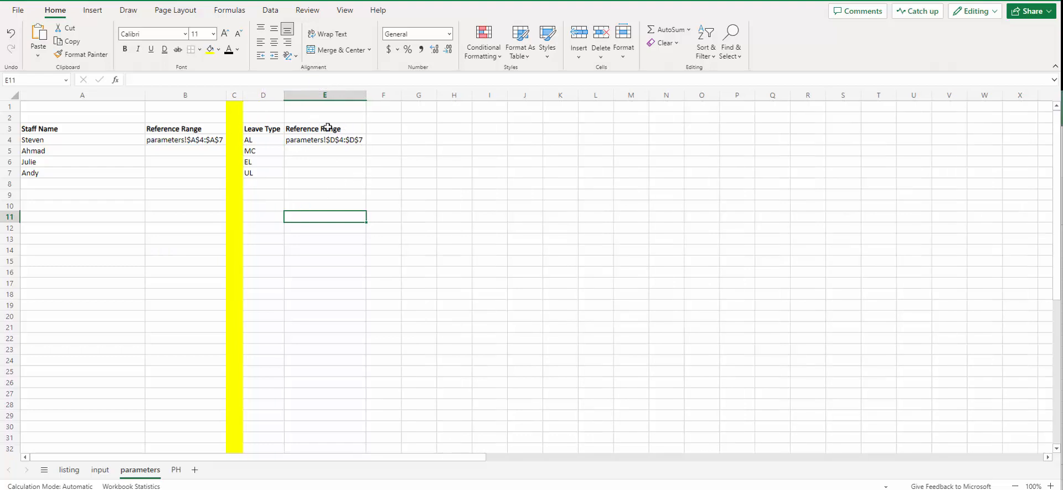
On the input sheet, fit the width of column D to its Year Month header.
click(179, 141)
click(100, 471)
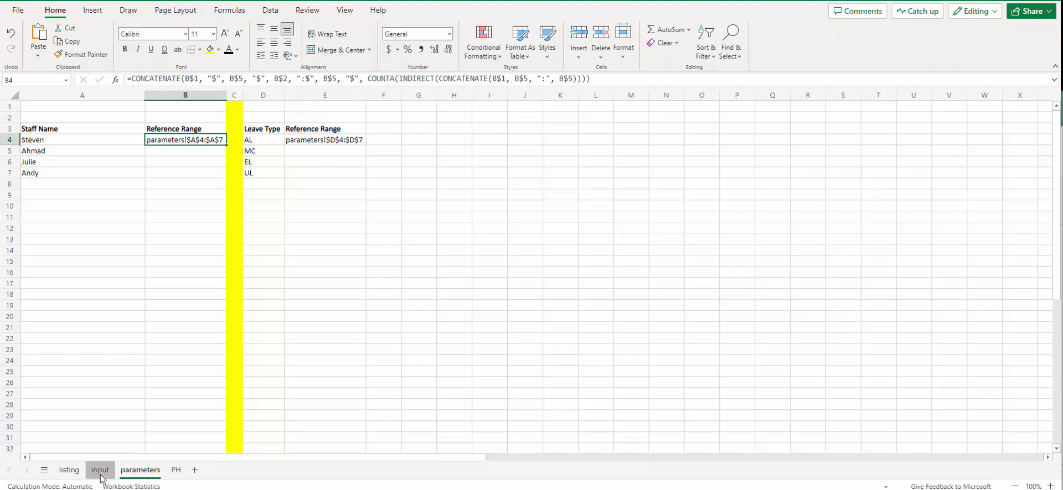
click(121, 118)
click(156, 119)
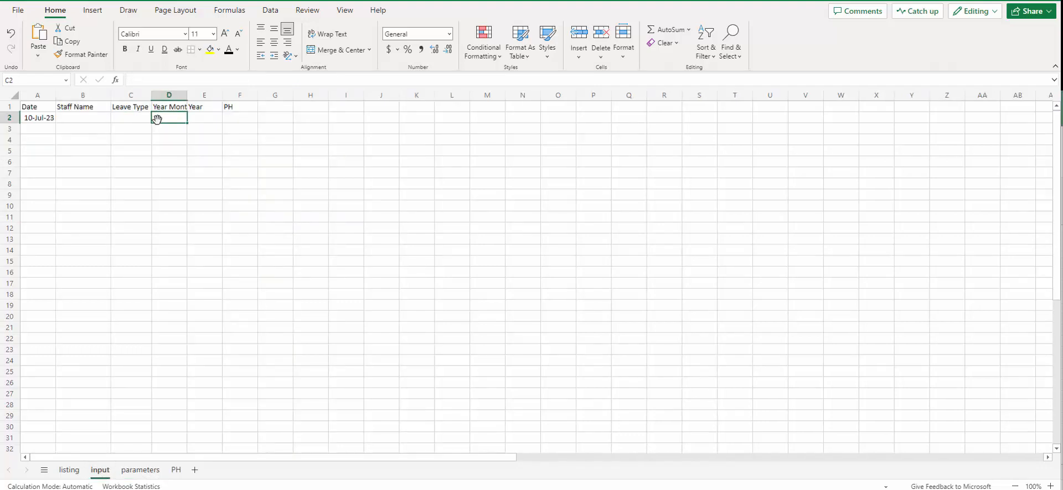
double_click(187, 95)
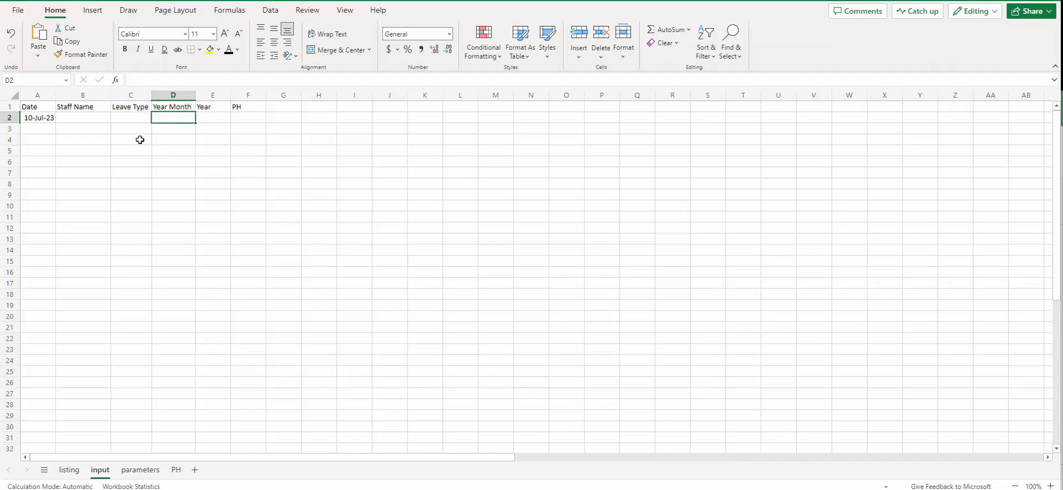
click(211, 119)
click(248, 119)
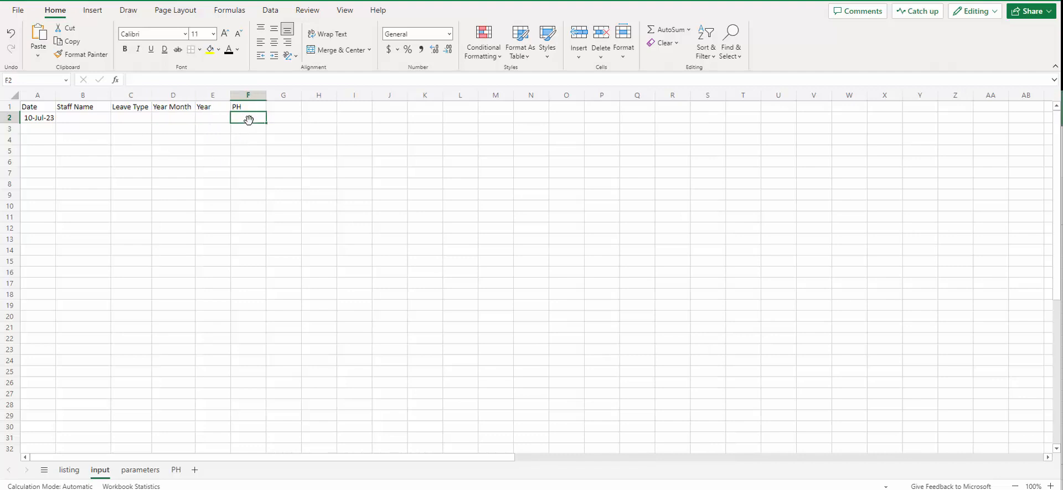
click(178, 122)
click(213, 119)
click(241, 119)
In D2 under Year Month, enter the formula =IF(LEN(TRIM($A2)) = 0, "", VALUE(TEXT($A2, "YYYYMM"))).
click(162, 122)
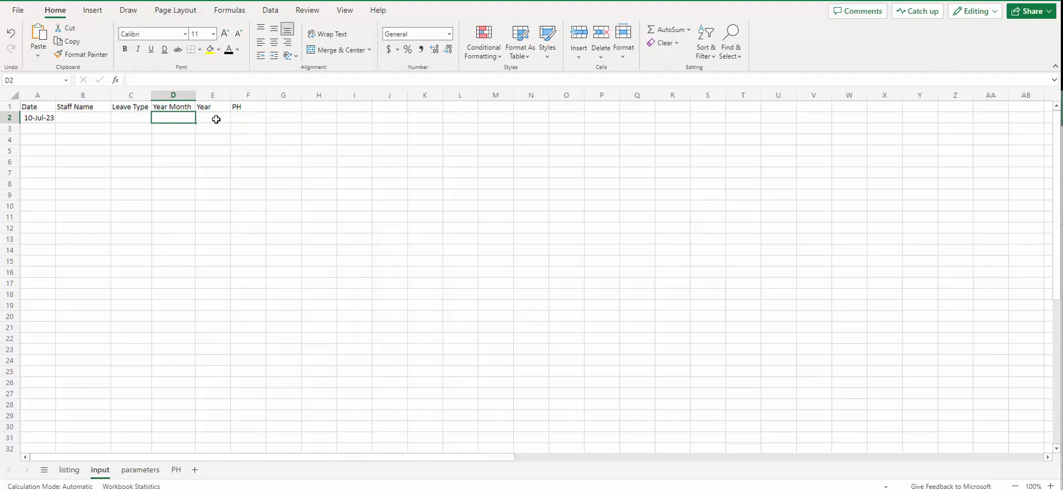
text(=IF)
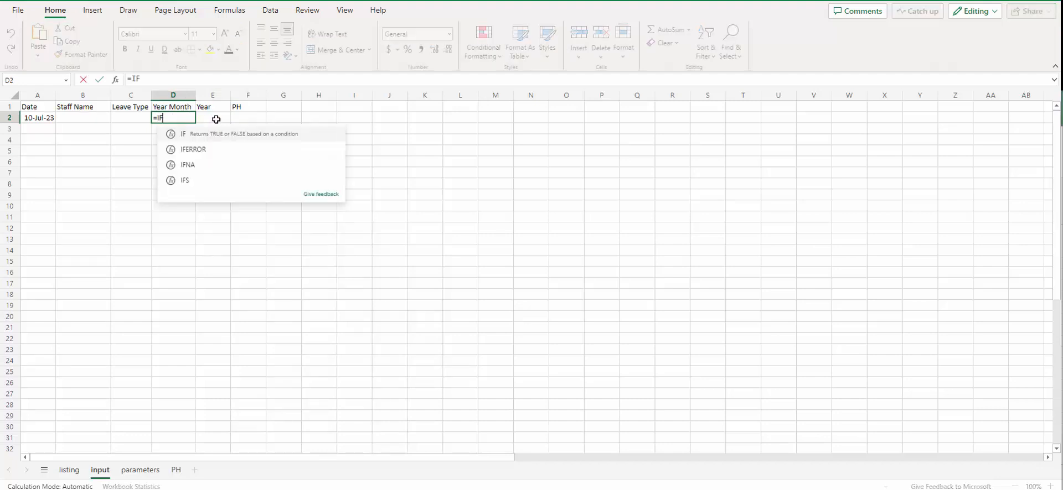
text(()
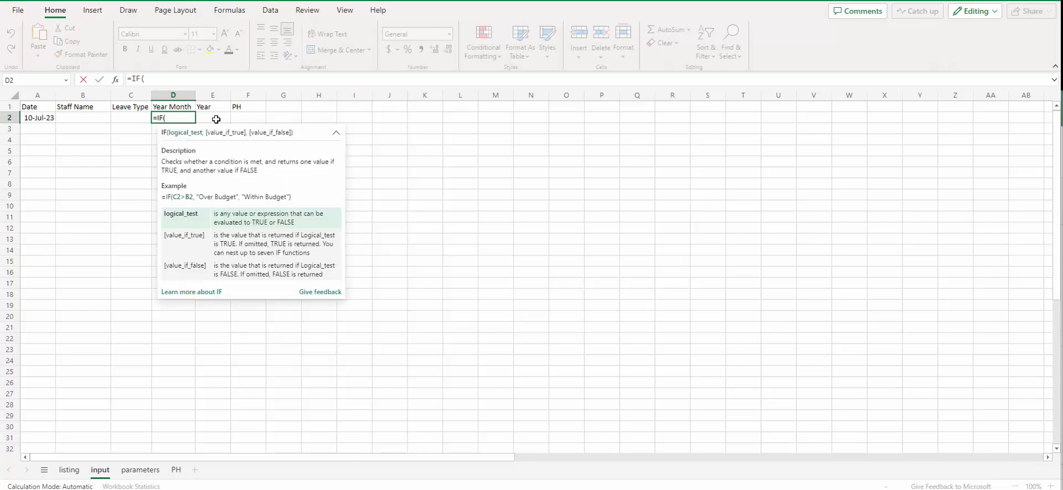
text(LEN)
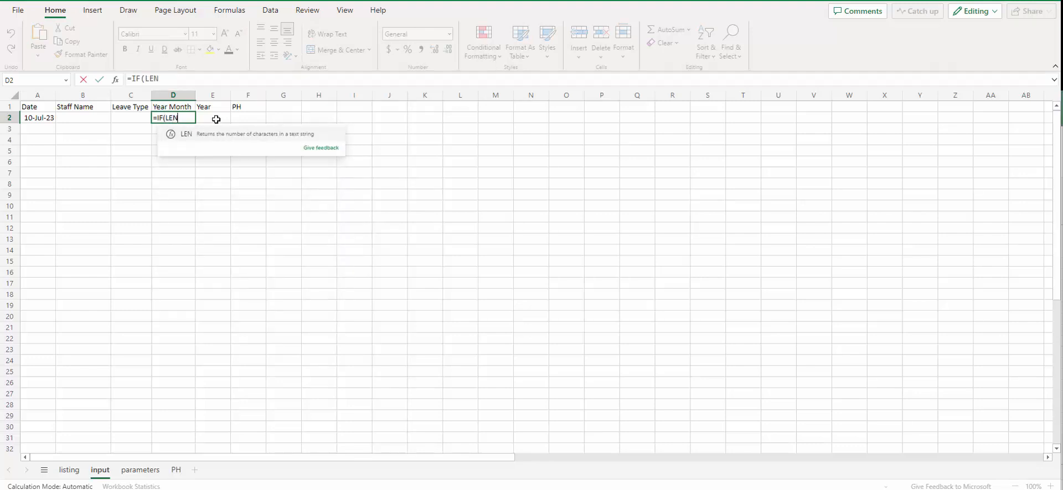
text((TRIM()
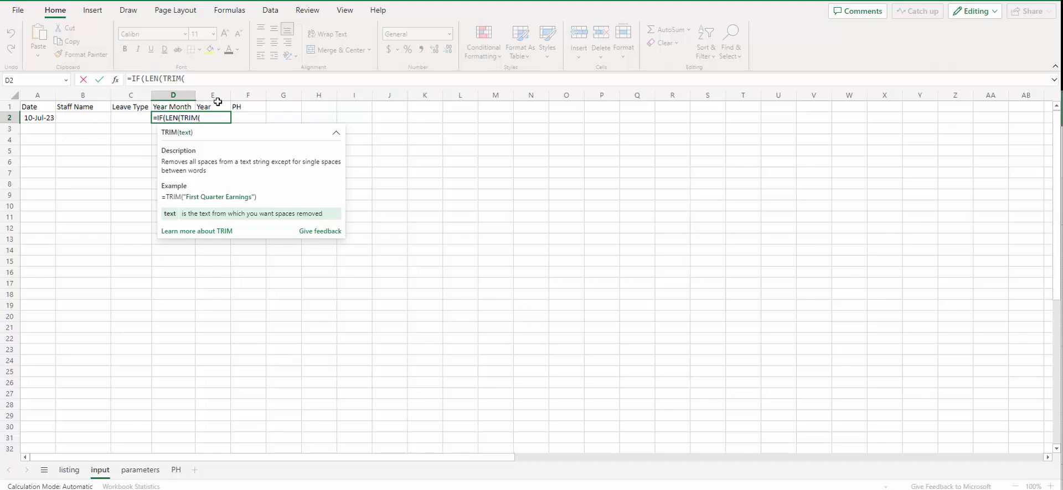
click(39, 118)
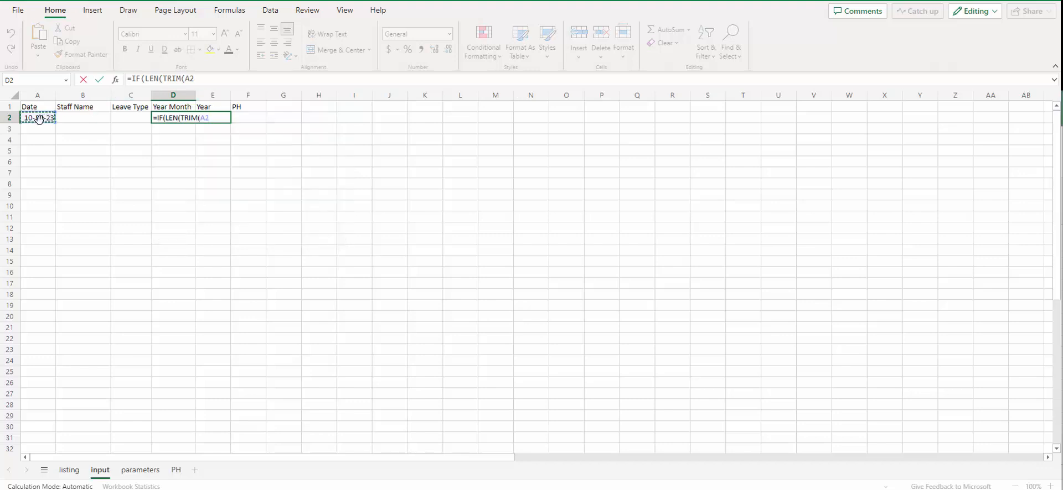
text())
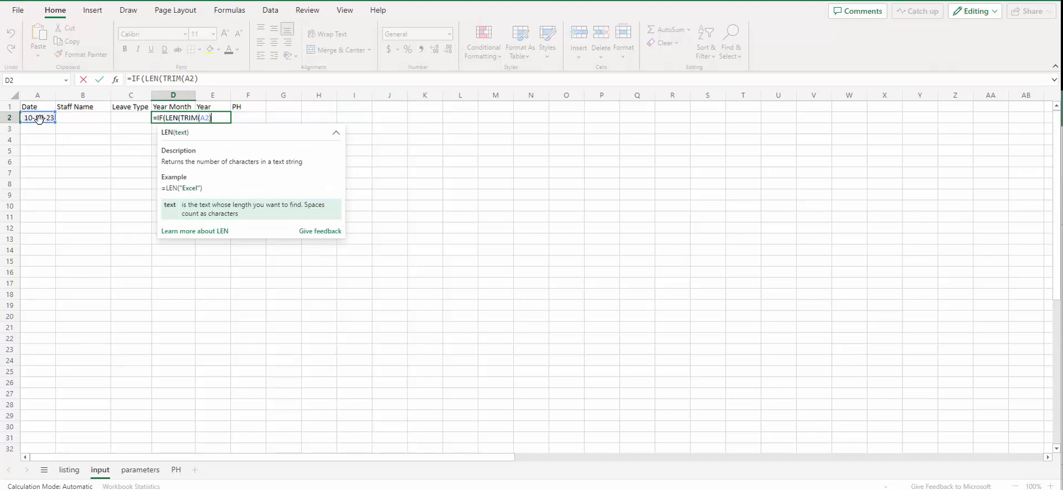
key(BackSpace)
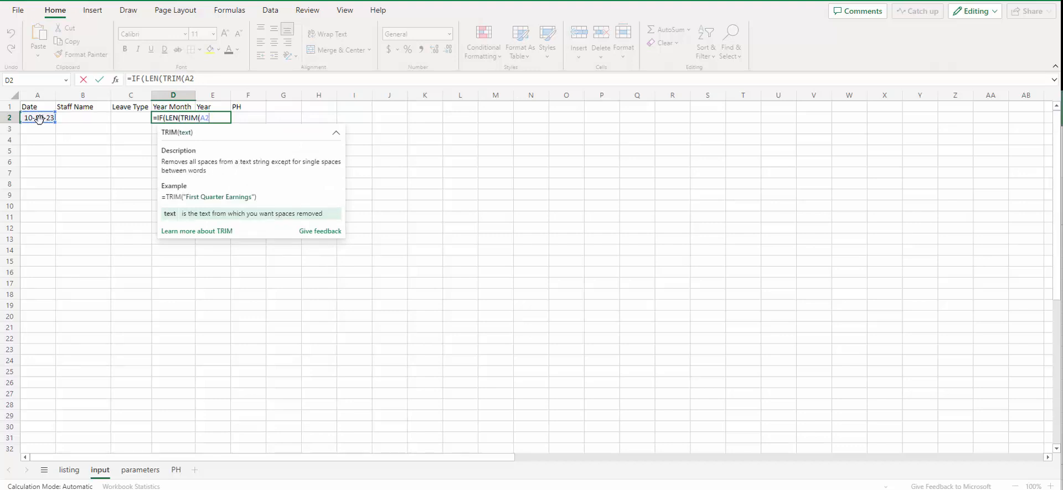
key(F4)
key(F4)
key(F4)
text()))
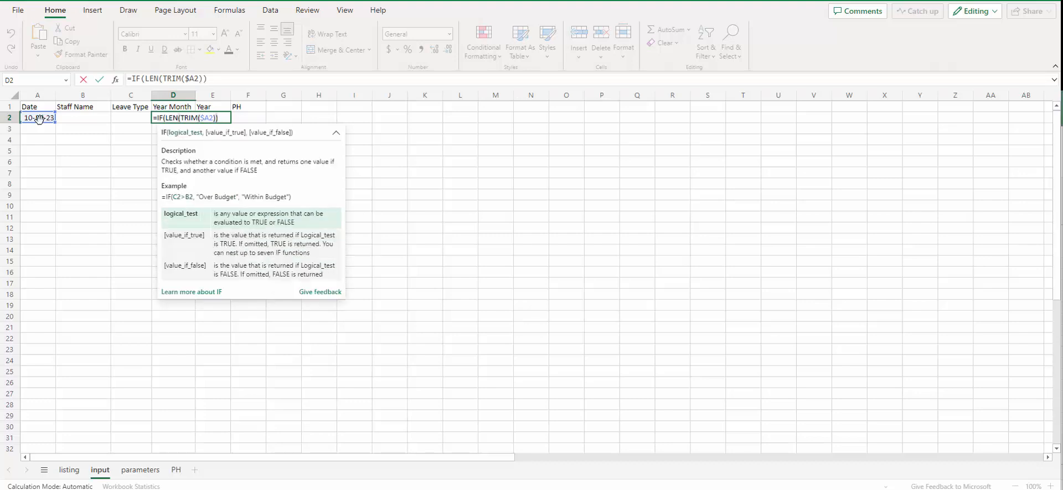
text( = 0, "",)
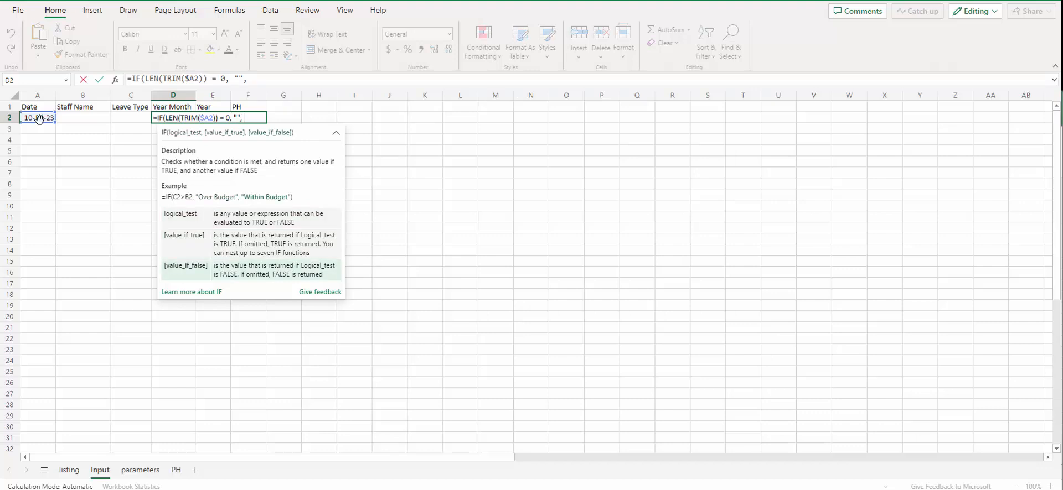
text( VALUE()
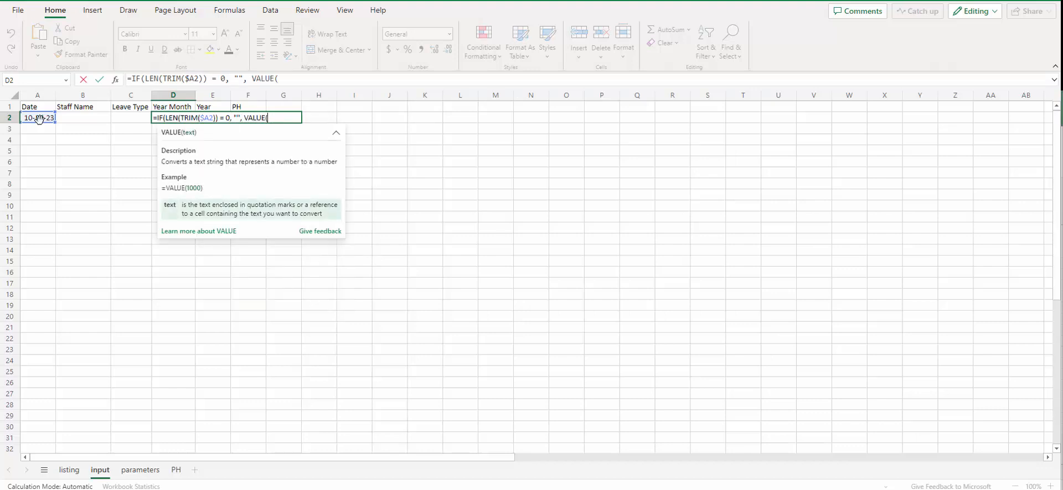
text(TEXT()
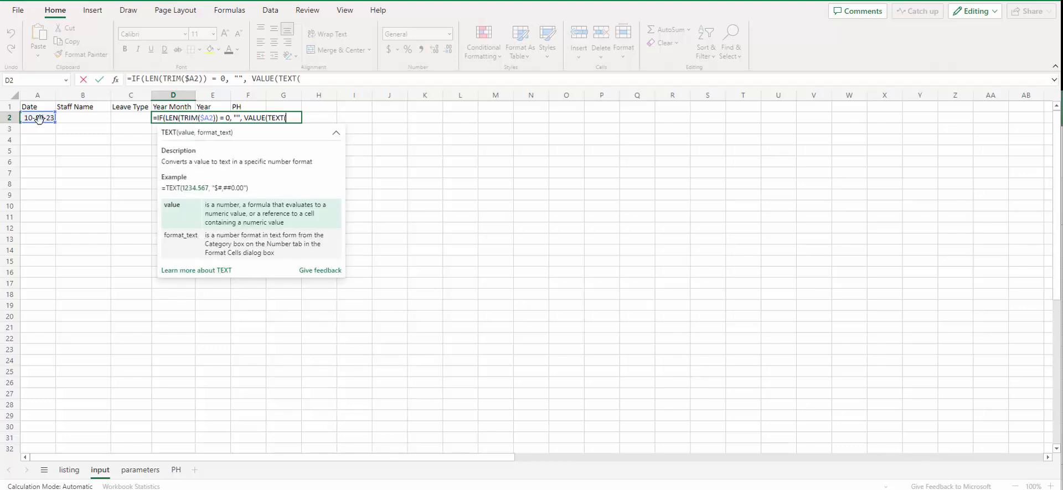
text($A2,)
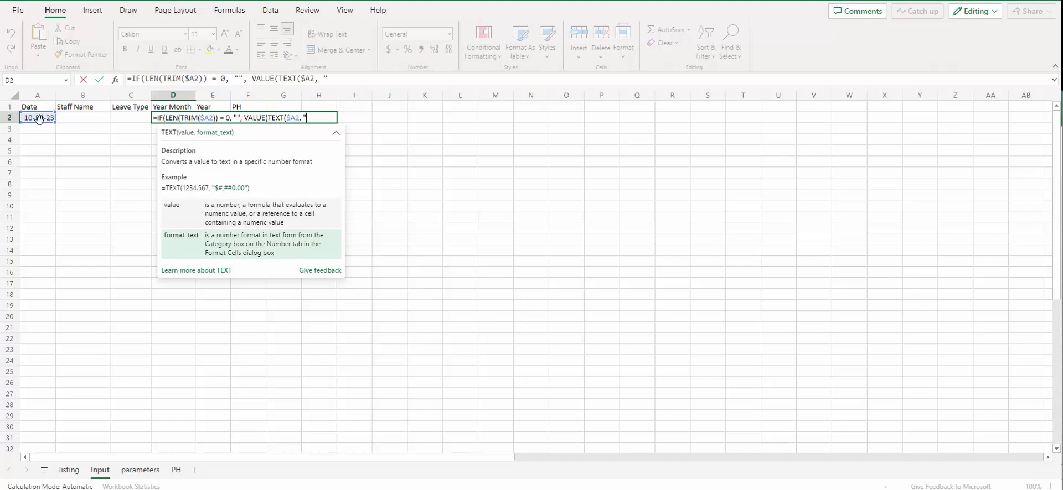
text(YYYYMM")
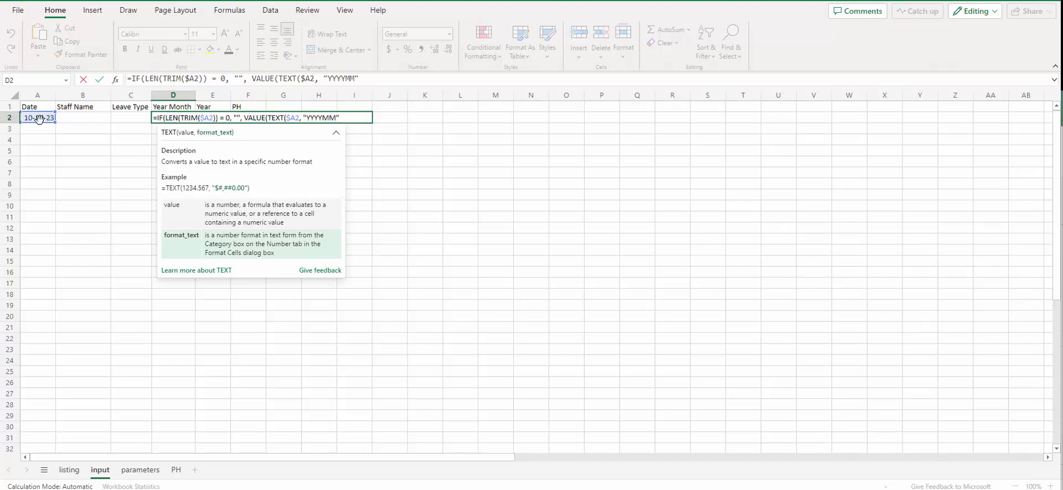
text())))
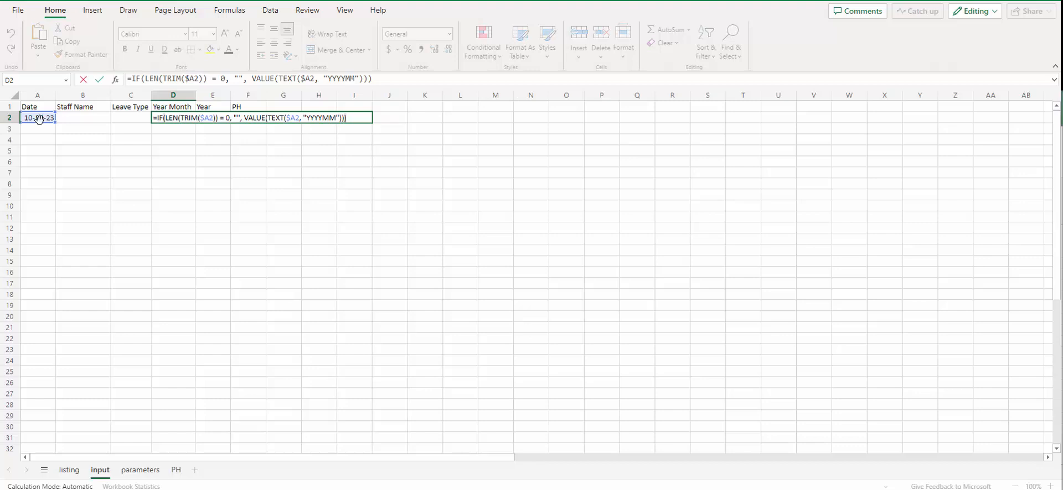
key(Tab)
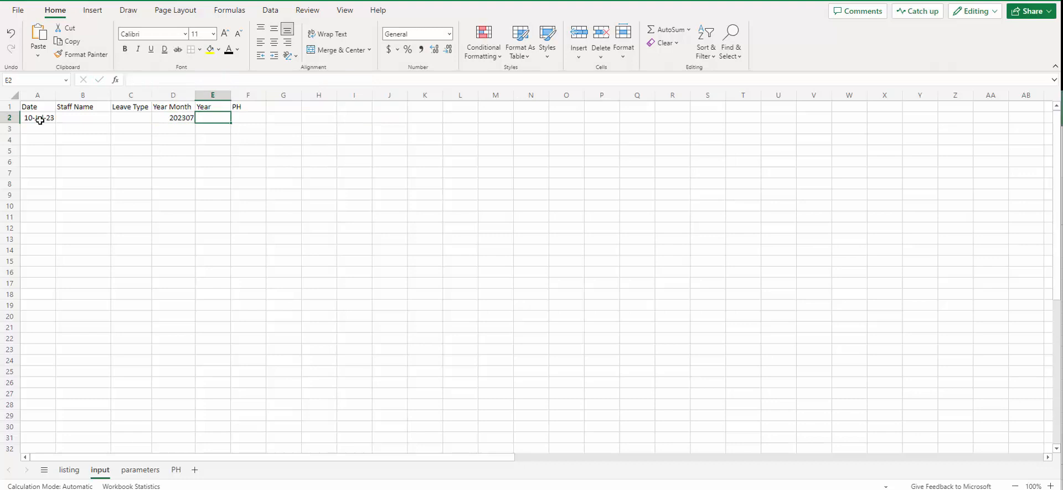
Copy the Year Month formula from D2 into E2 under Year and change its text format to "YYYY".
key(Left)
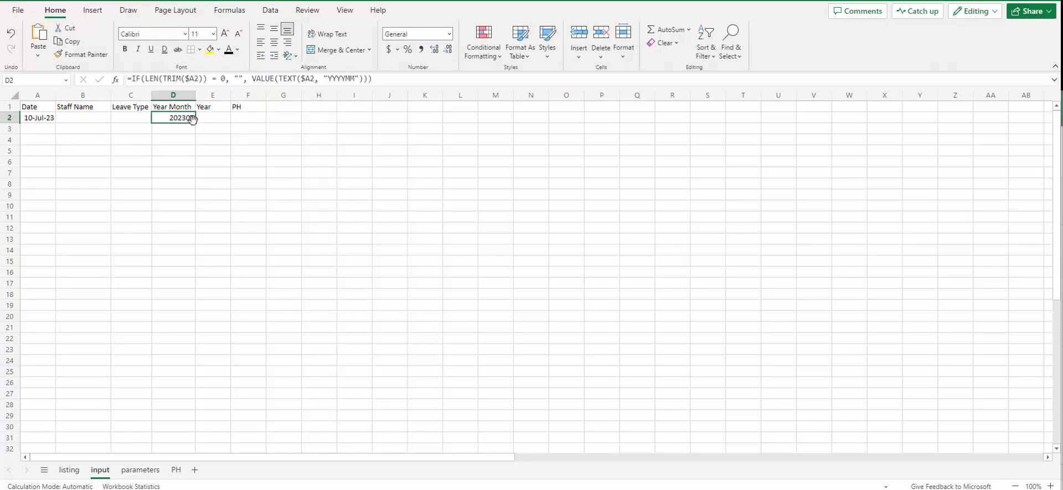
drag(195, 123, 214, 120)
click(214, 119)
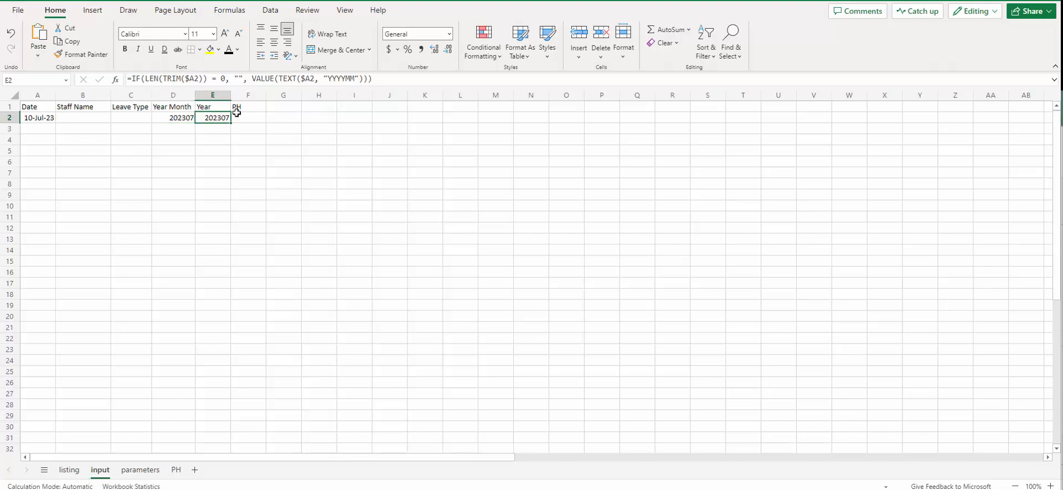
click(352, 79)
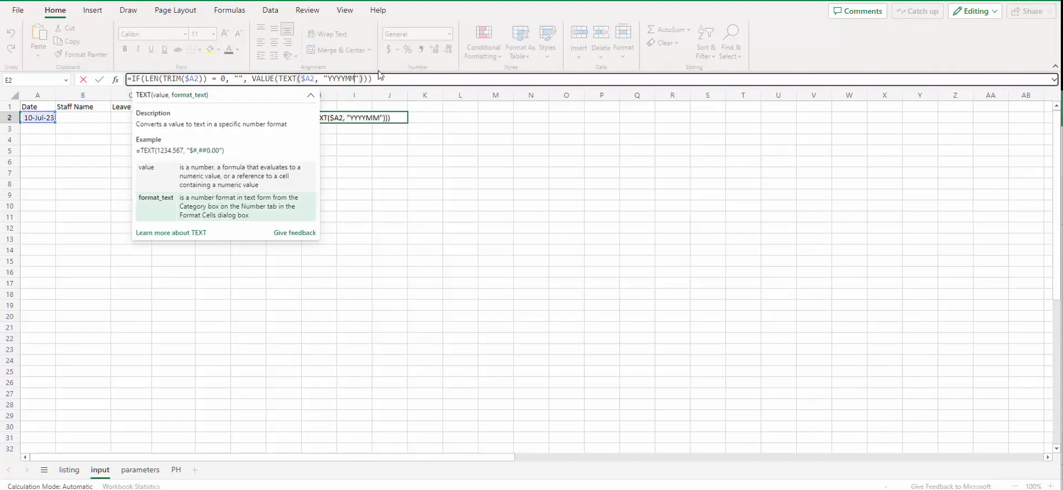
key(BackSpace)
key(BackSpace)
key(Return)
key(Up)
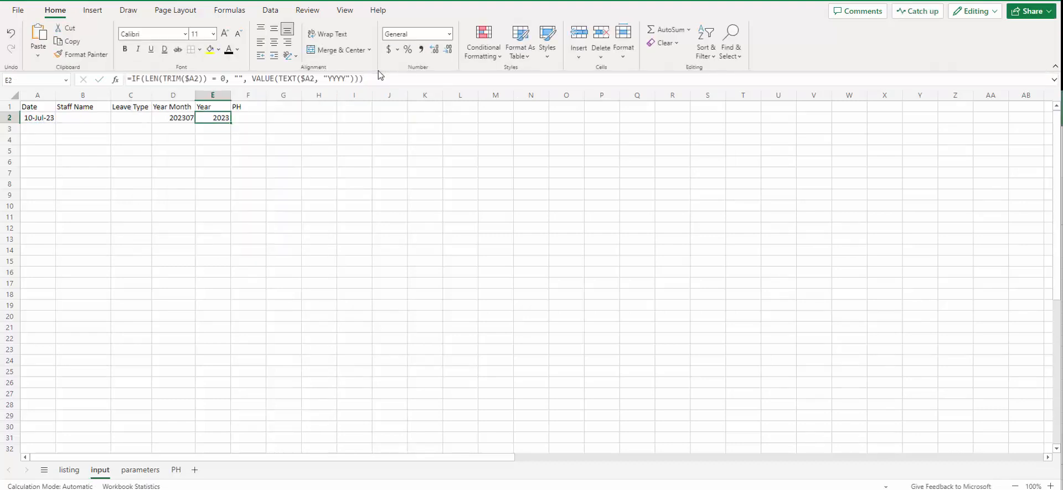
Compare the Year Month formula in D2 with the Year formula in E2.
key(Left)
key(Right)
key(Left)
key(Right)
key(Right)
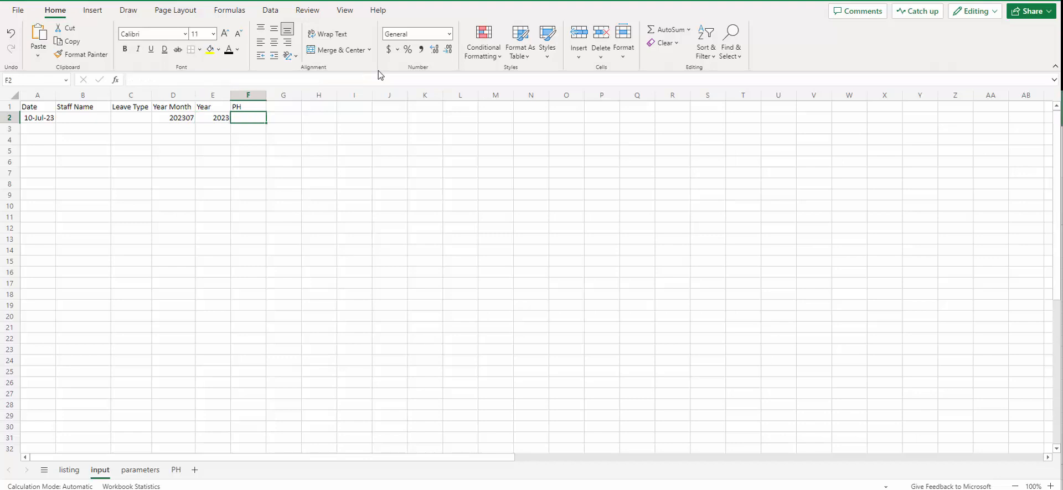
key(Left)
key(Left)
key(Right)
key(Left)
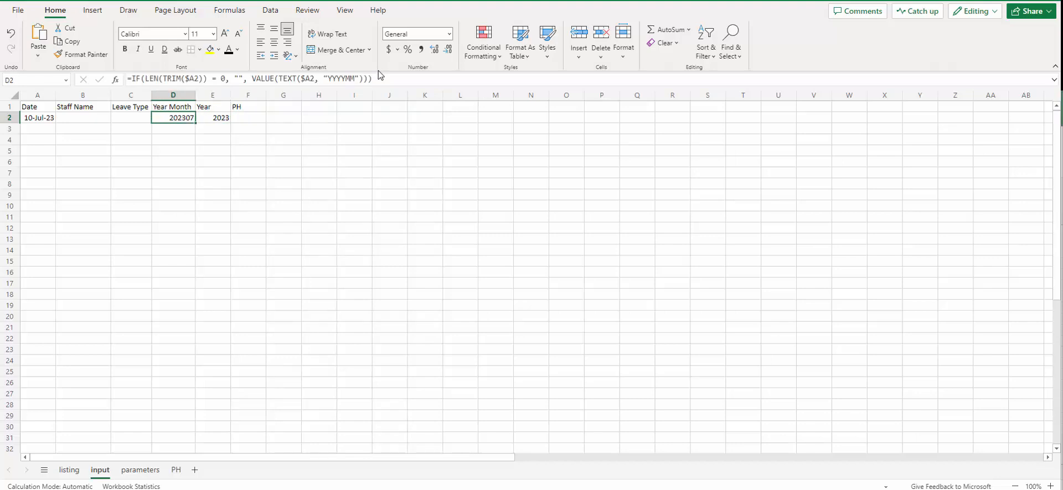
key(Right)
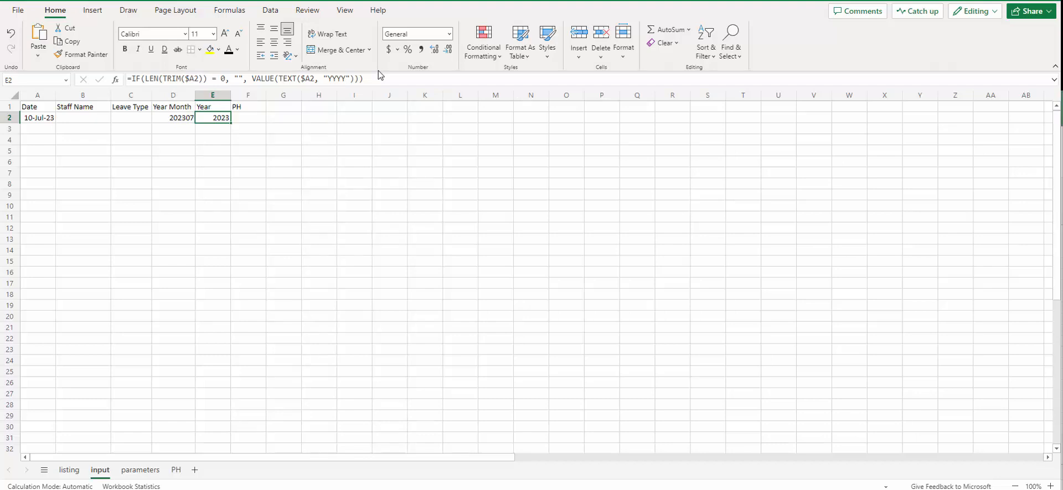
key(Right)
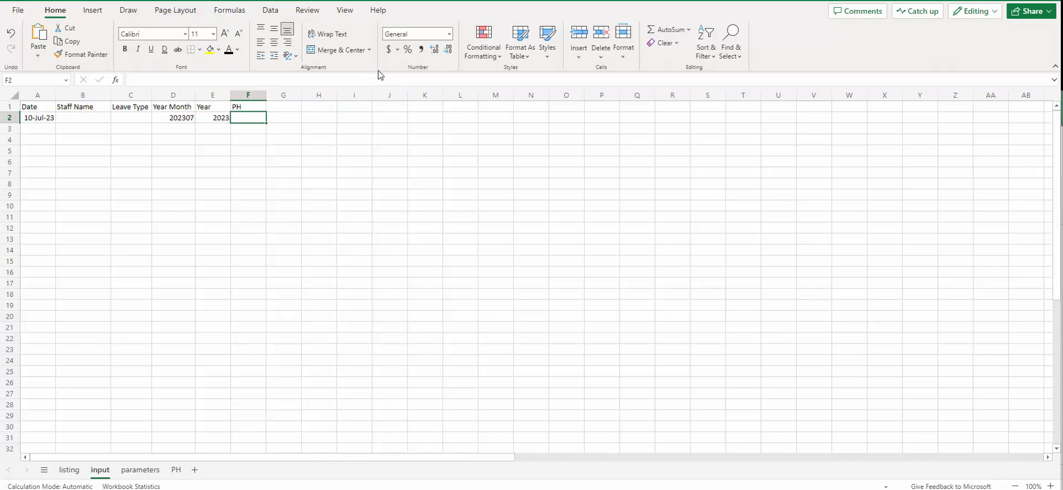
Make the header cells A1:F1 of the input sheet bold.
key(Up)
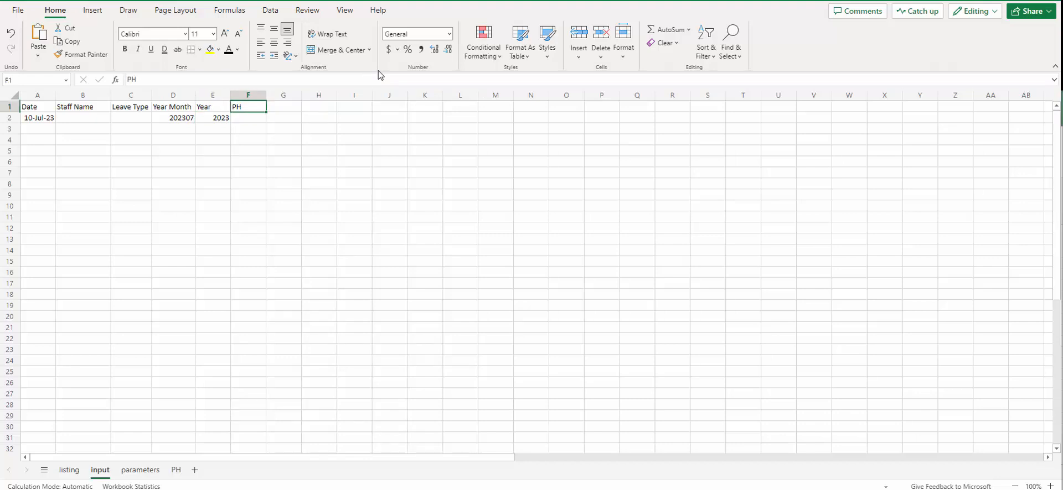
key(ctrl+shift+Left)
key(ctrl+b)
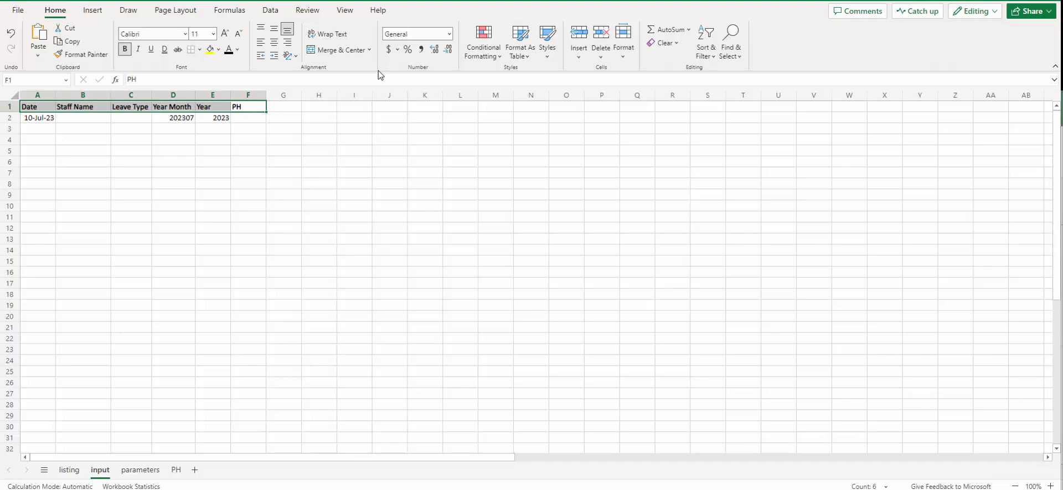
key(Right)
key(ctrl+Down)
key(Left)
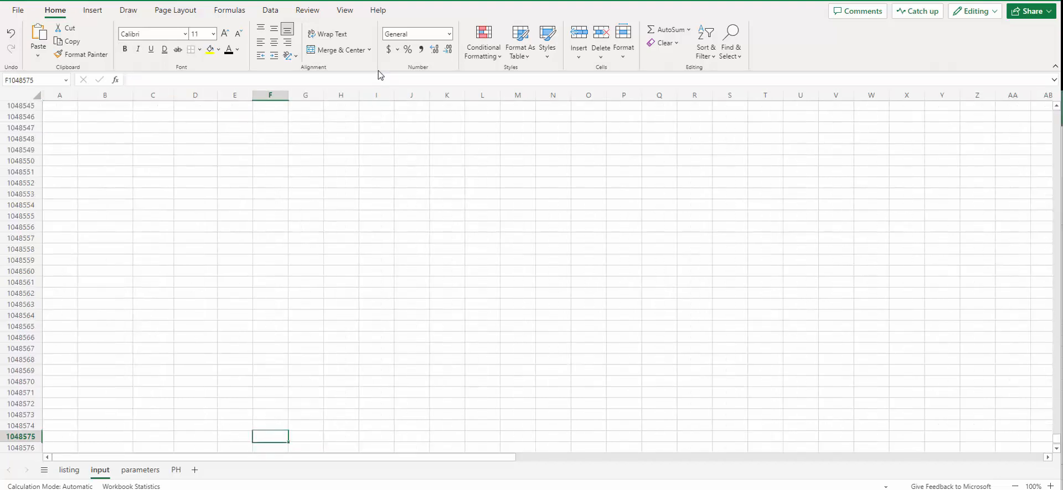
key(ctrl+Up)
key(Down)
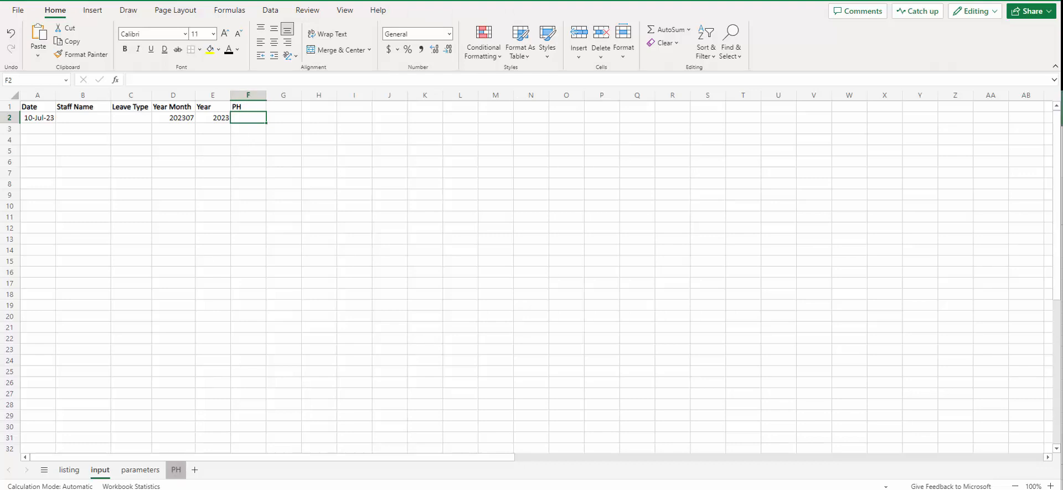
On the PH sheet, enter the formula =PH!$A$2 in G1 to reference the first holiday date.
click(176, 469)
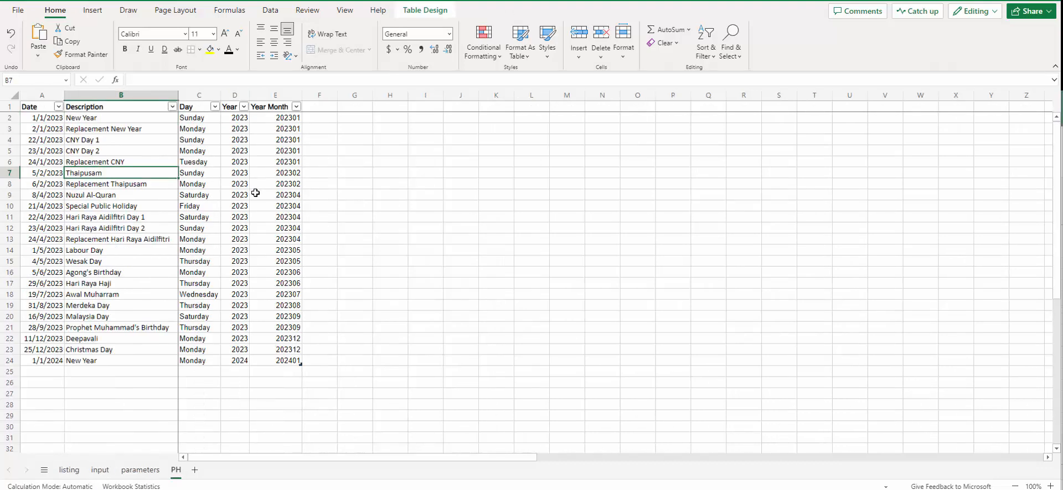
click(359, 116)
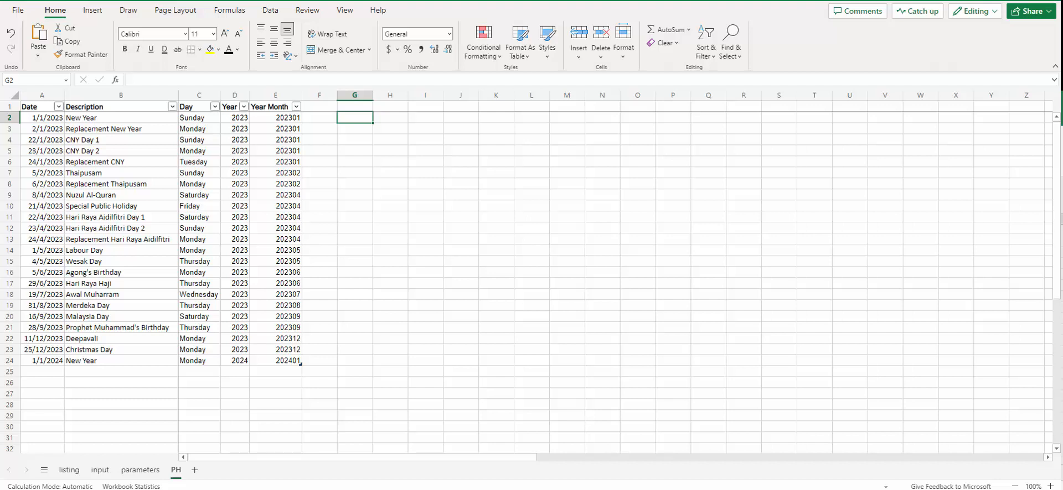
click(351, 107)
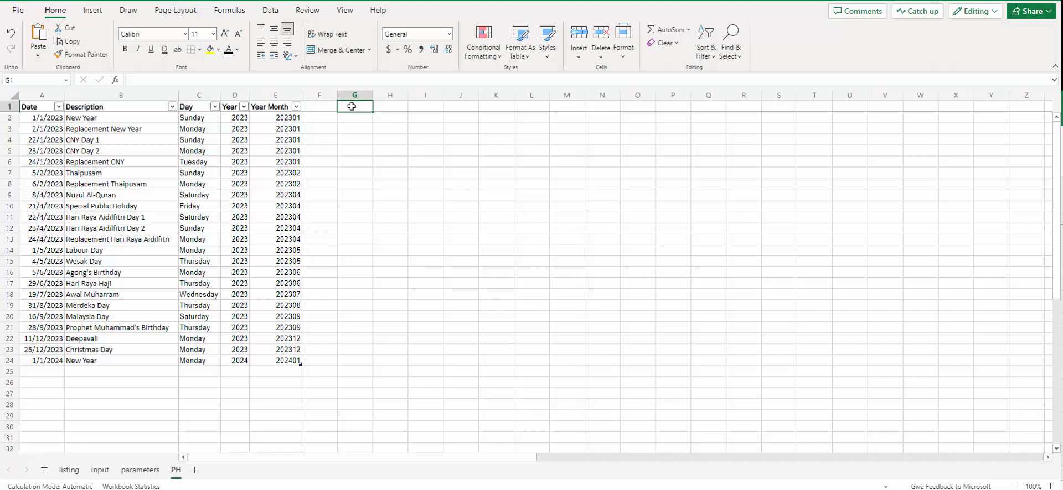
text(-)
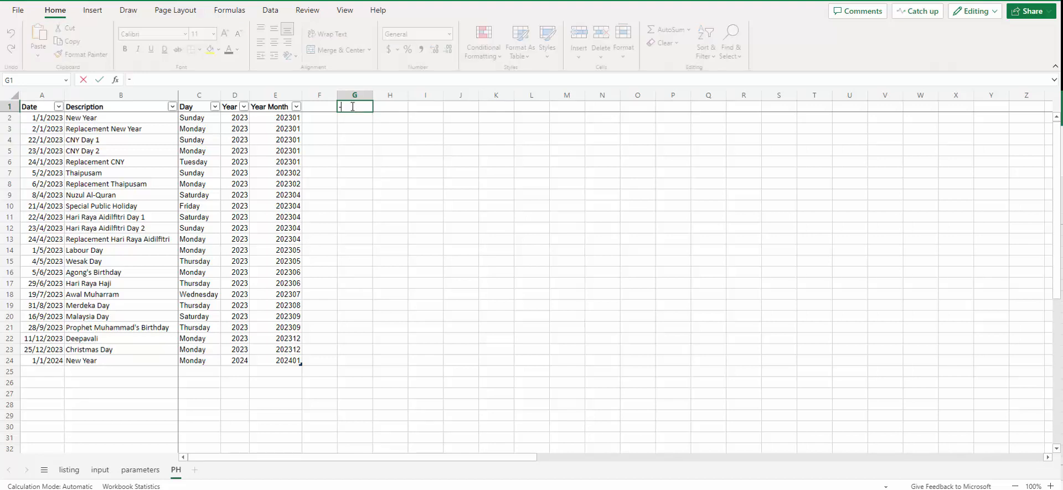
text(PH!)
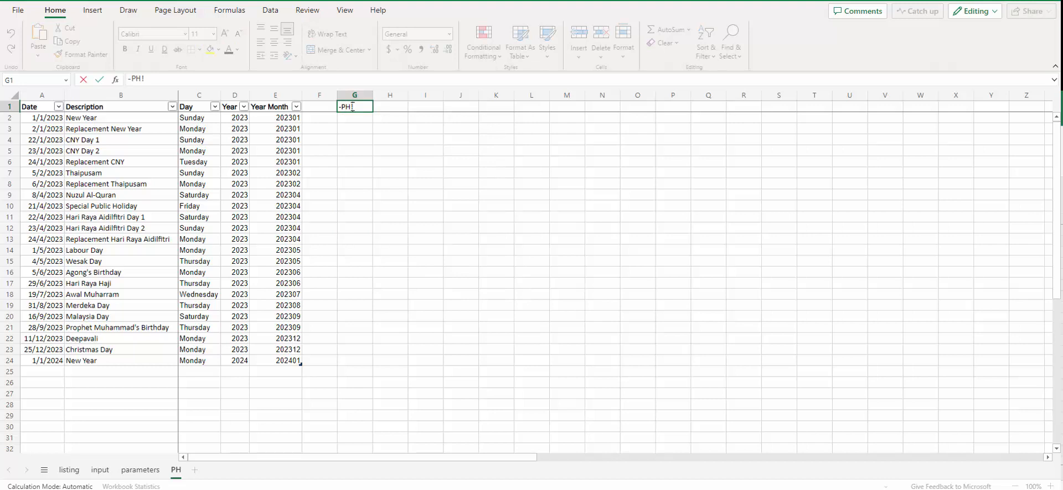
text($A$2)
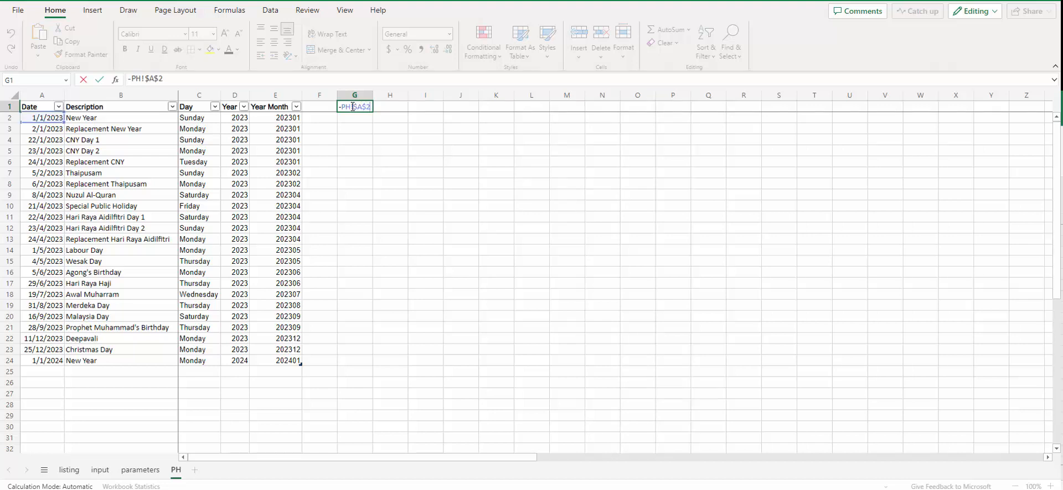
click(135, 81)
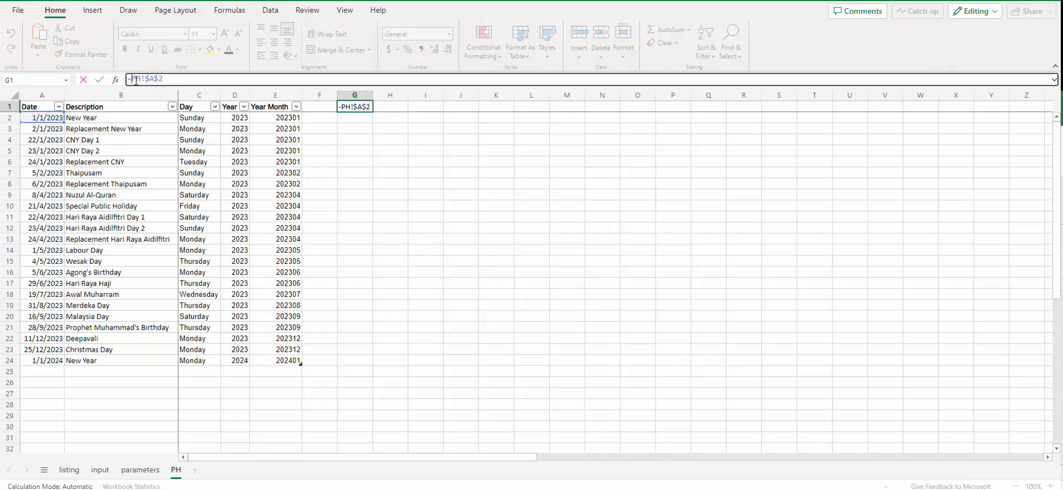
key(BackSpace)
text(=)
key(Return)
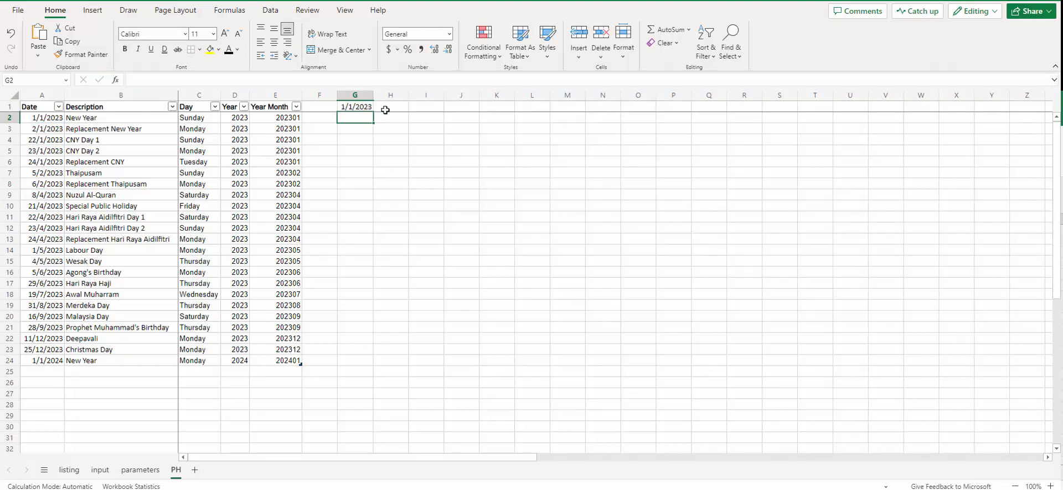
Add the header "Holiday Date Reference" in H1, with the prepared CONCATENATE/FORMULATEXT range formula based on $G$1 in H2, and widen column H to fit.
click(401, 108)
text(Holiday Date)
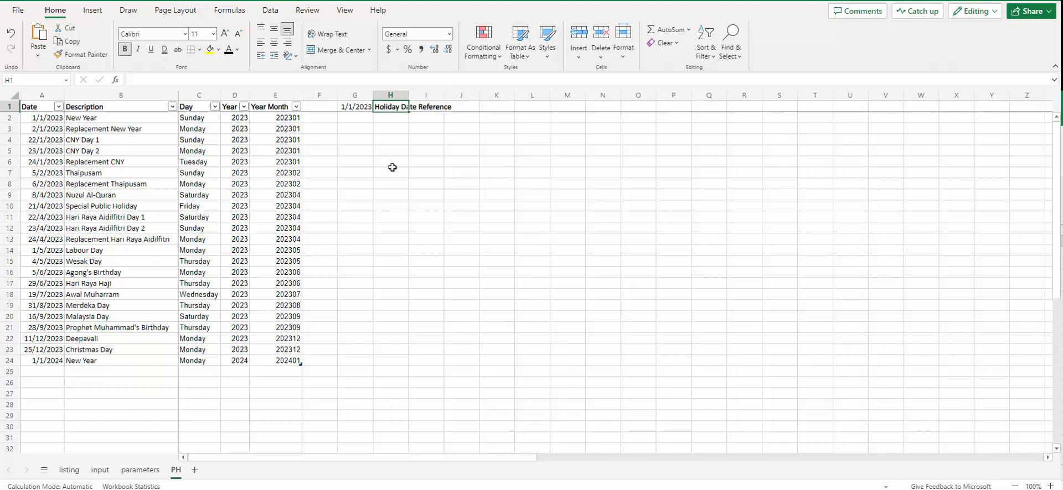
click(385, 117)
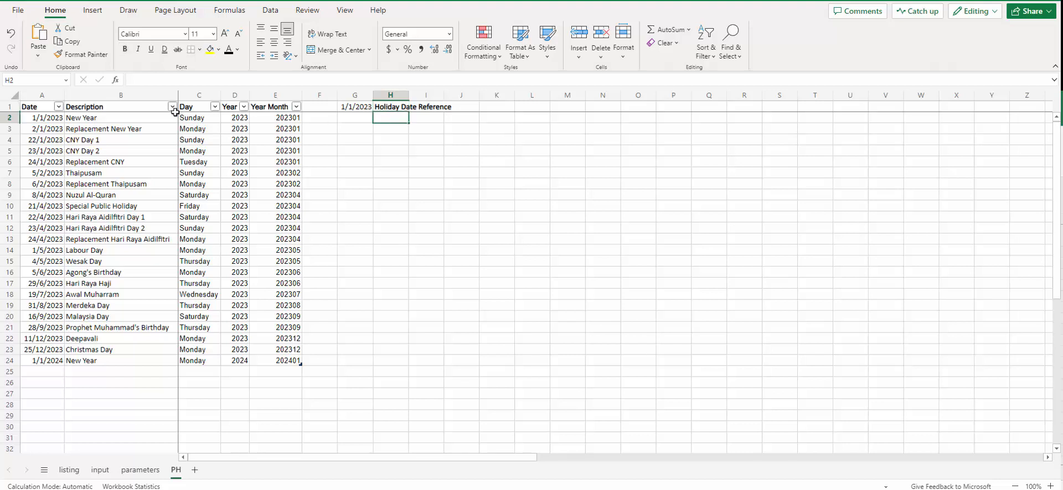
click(184, 81)
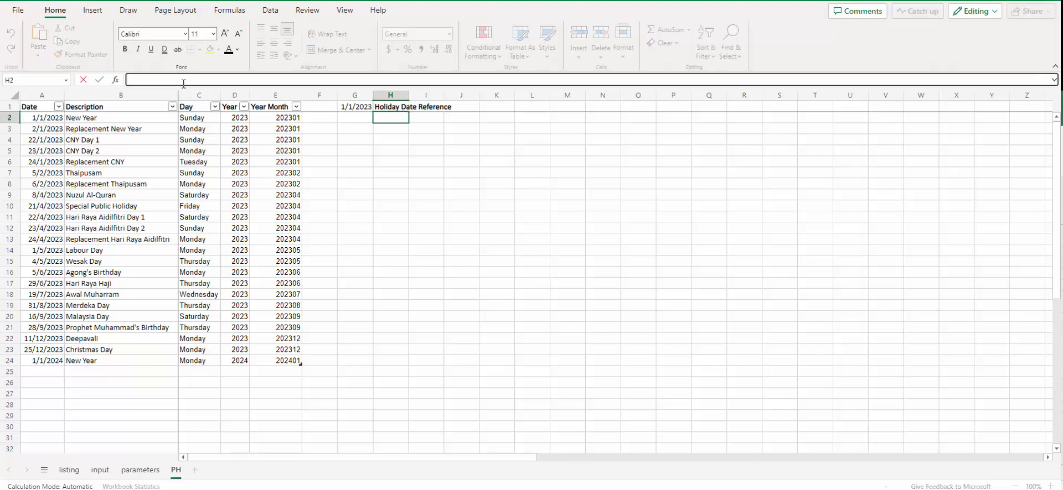
key(ctrl+v)
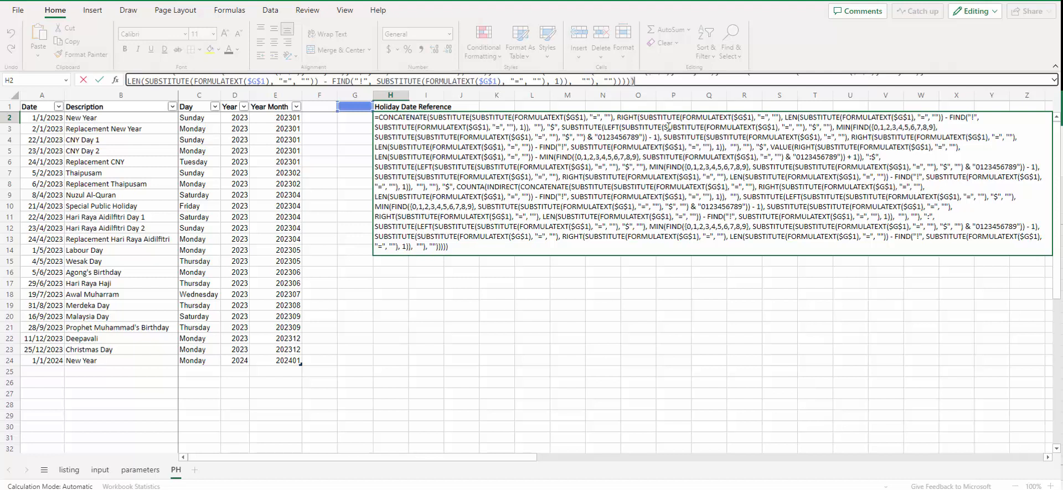
key(Return)
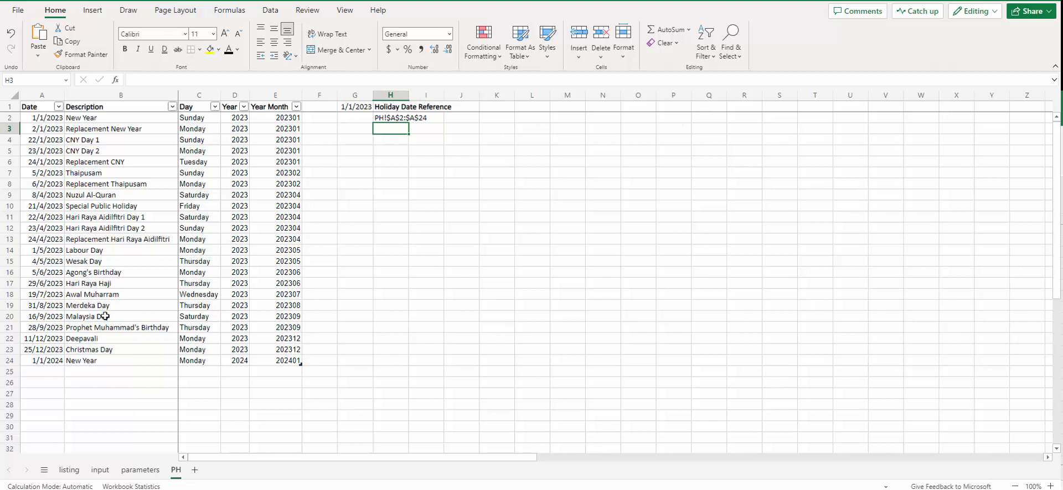
drag(412, 100, 461, 100)
Hide the helper date in G1 by setting its font to the near-white theme colour just below white.
click(353, 107)
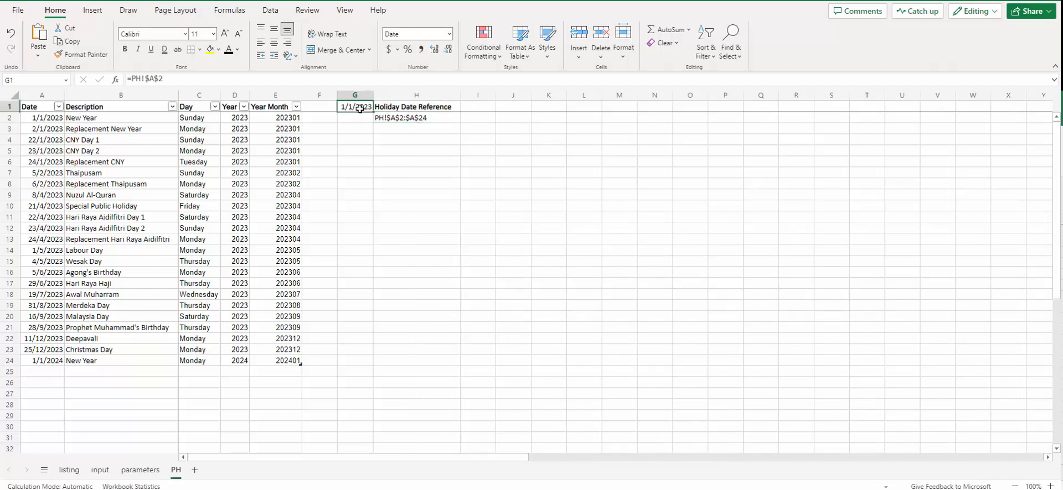
click(240, 50)
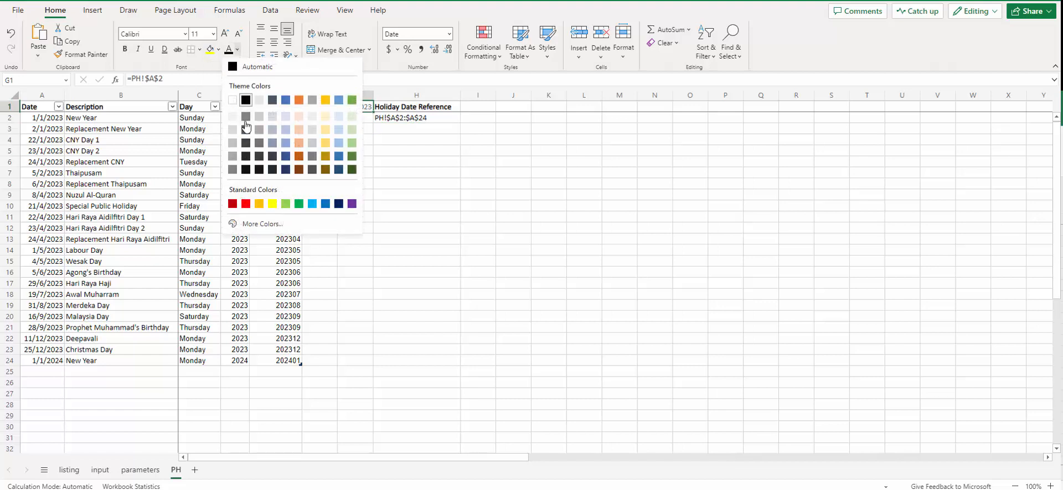
click(233, 117)
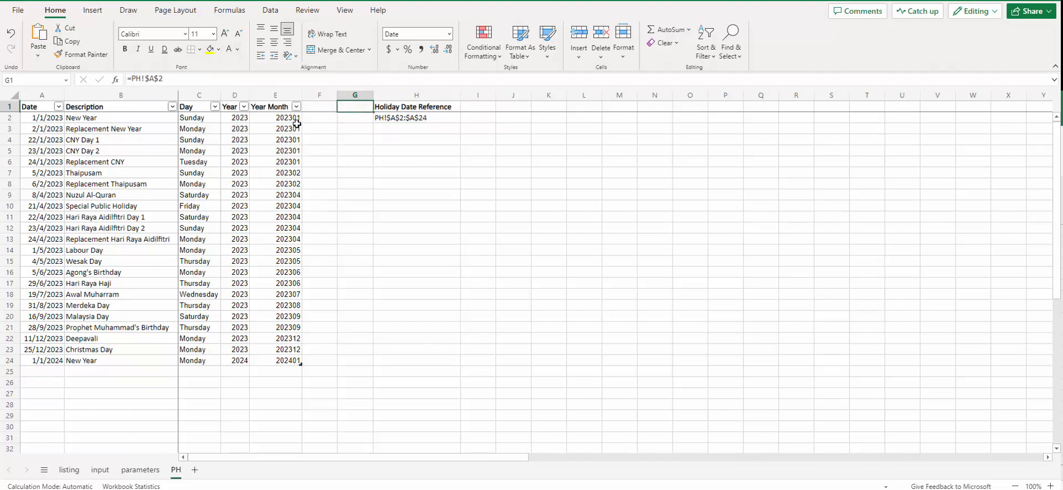
click(442, 150)
Compare the Holiday Date Reference formula in H2 with the leave type Reference Range formula in E4 of the parameters sheet.
click(412, 117)
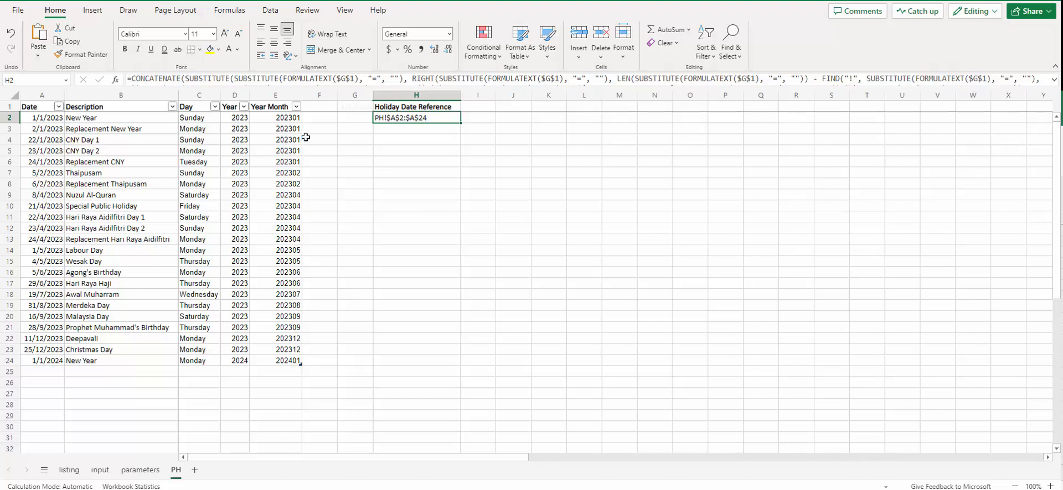
click(321, 100)
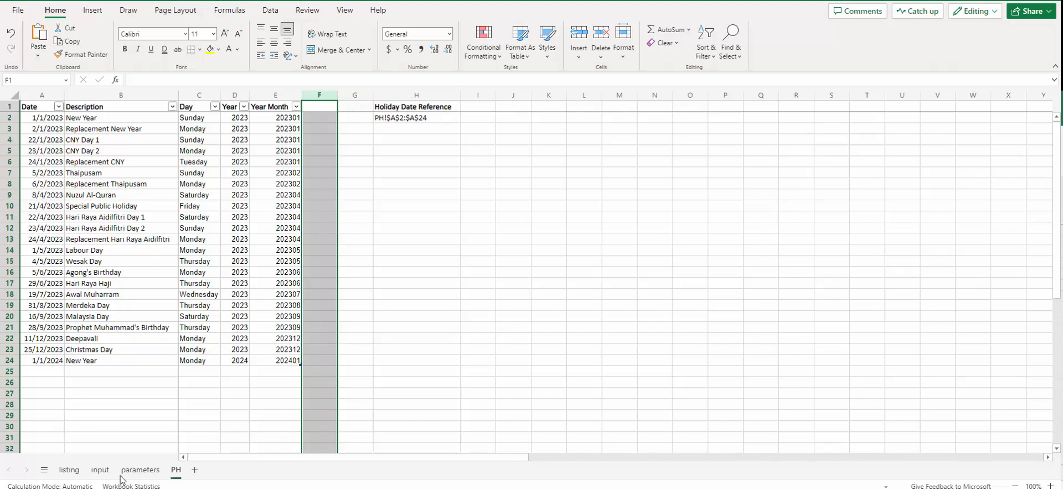
click(498, 308)
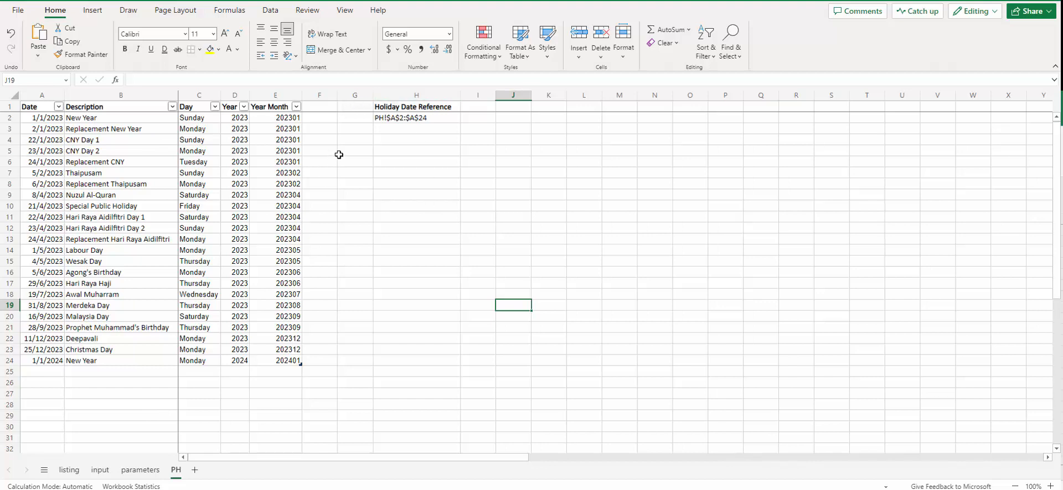
click(140, 470)
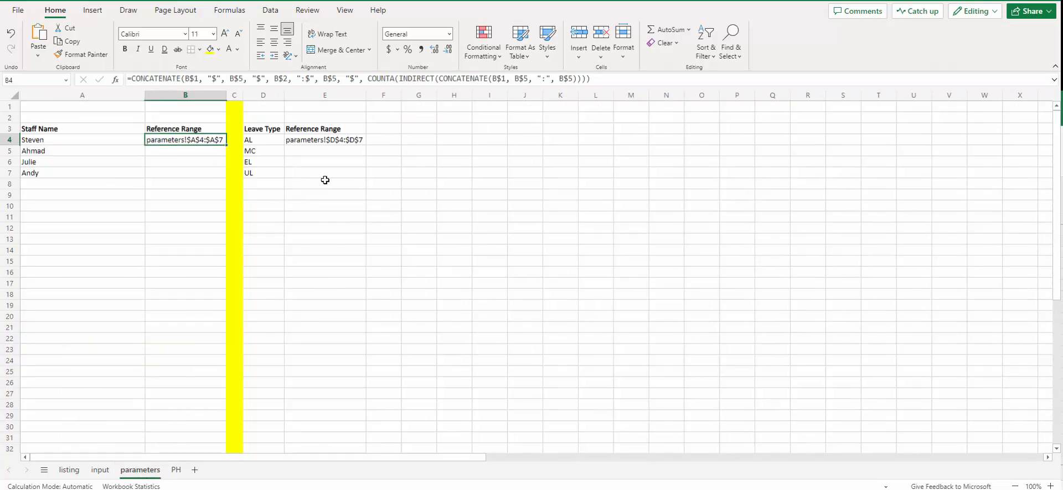
click(353, 140)
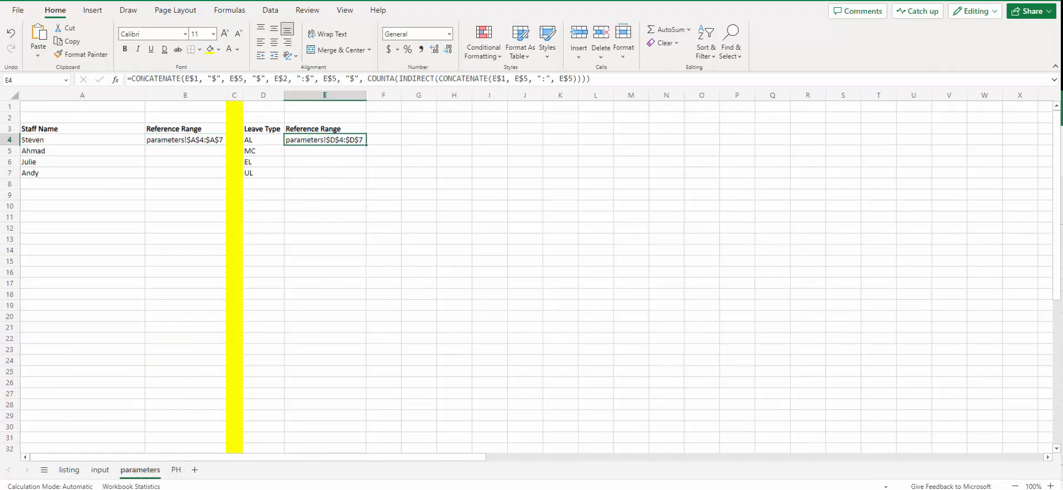
click(176, 470)
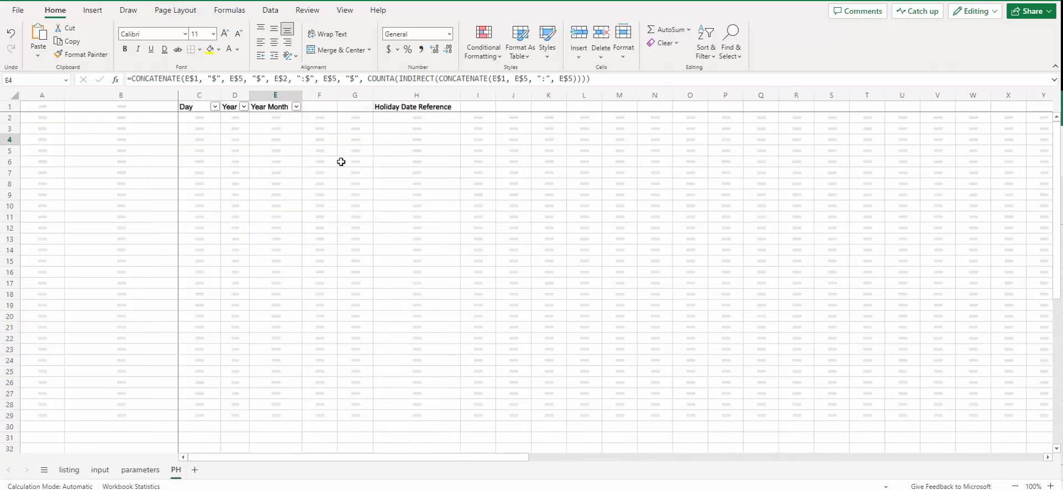
click(393, 116)
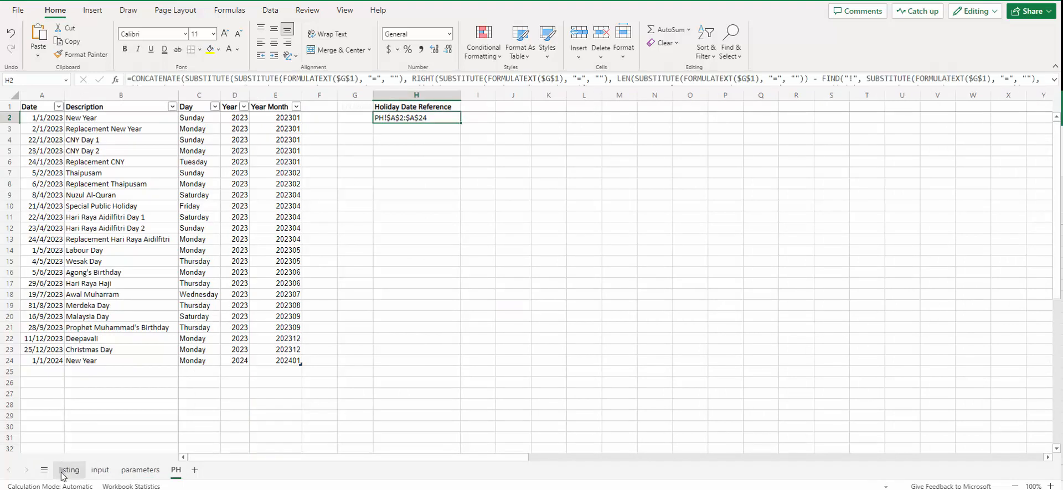
In F2 under PH on the input sheet, begin the formula =IF(IFERROR(VLOOKUP($A2, with the date column locked as lookup value.
click(101, 470)
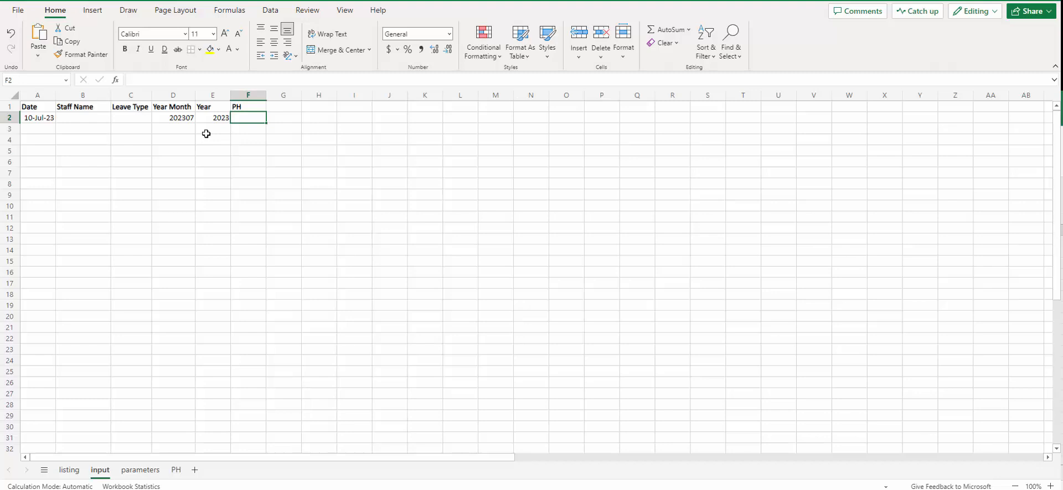
click(166, 79)
text(=IF()
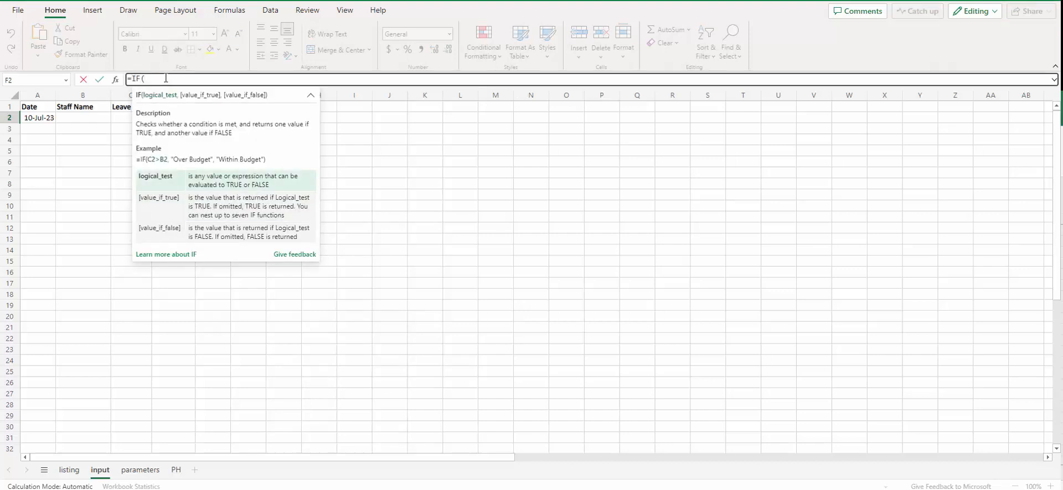
text(IFE)
key(Tab)
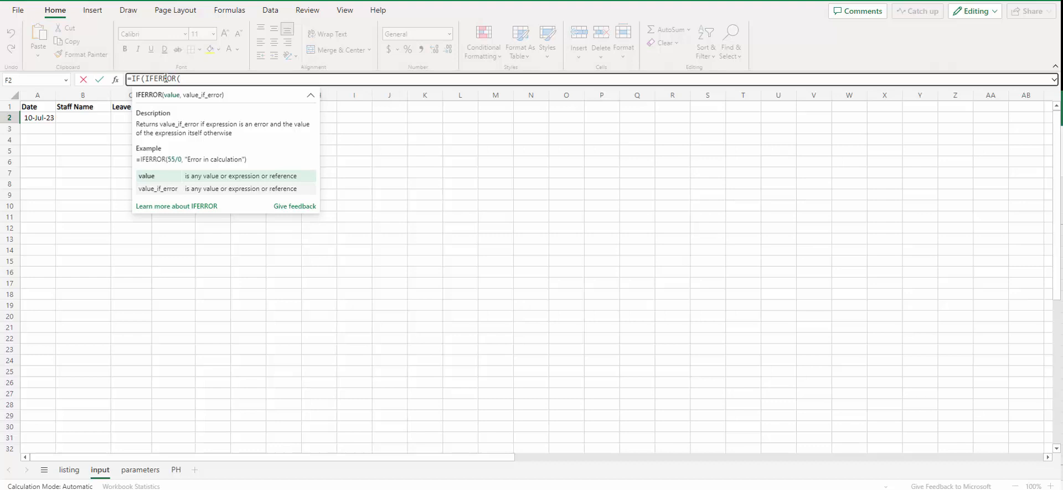
text(VLOOKUP()
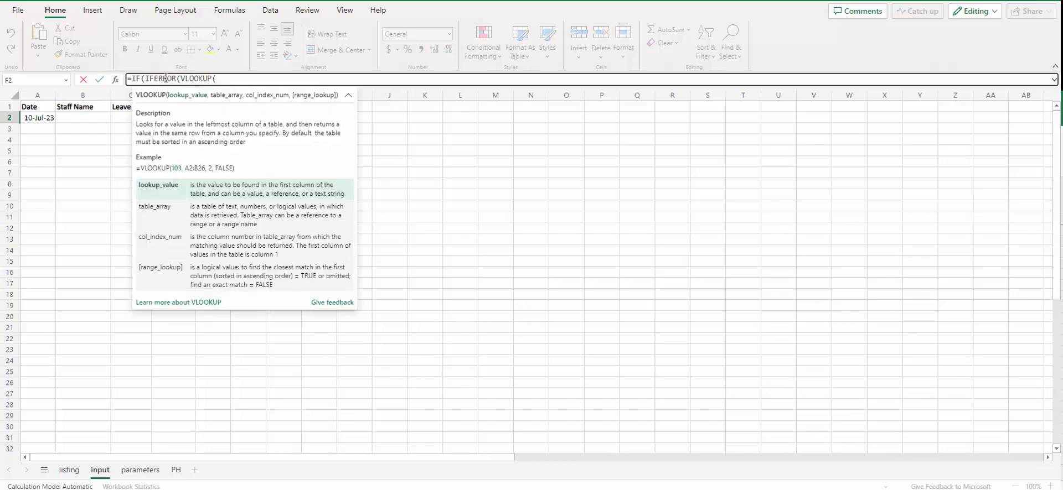
click(41, 118)
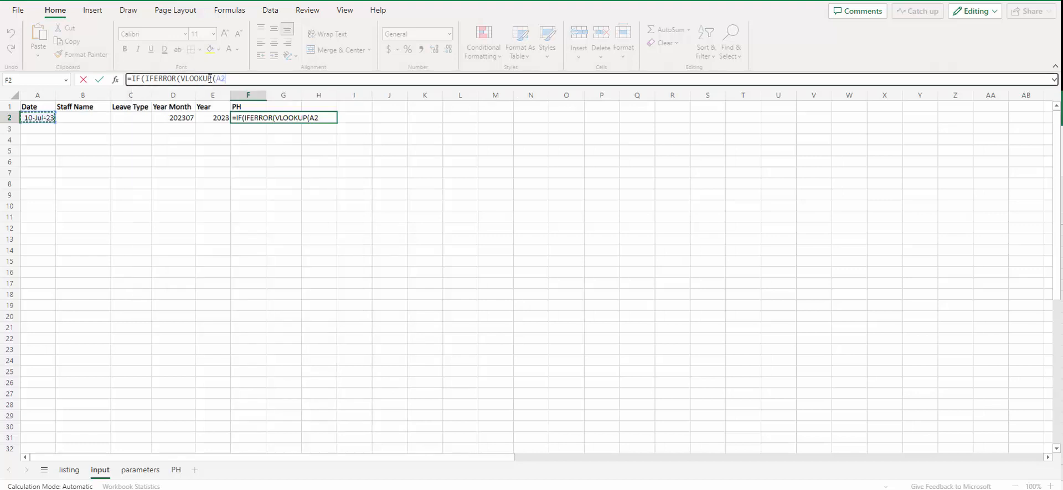
key(F4)
key(F4)
key(F4)
text(,)
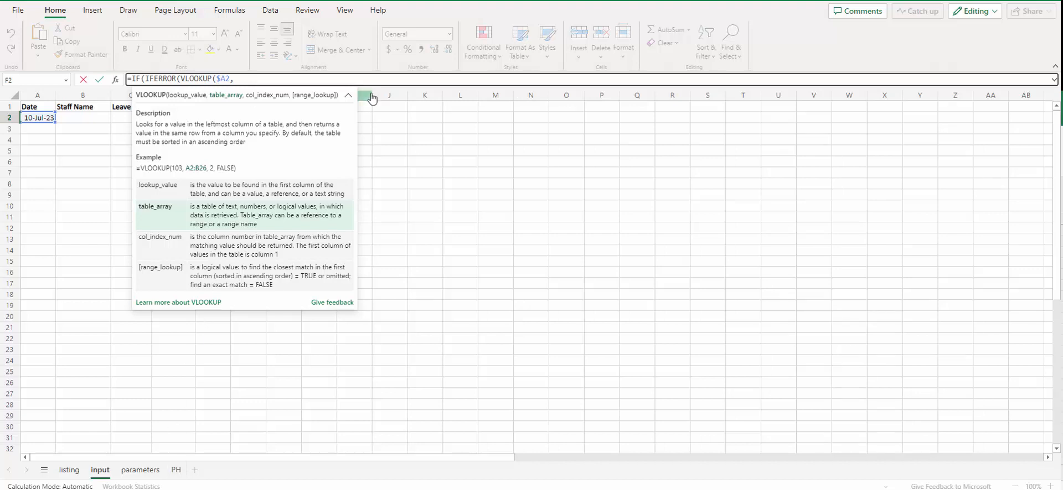
Supply the public holiday table's date column, tPH[[Date]:[Date]], as the lookup table in the F2 VLOOKUP formula.
text(T)
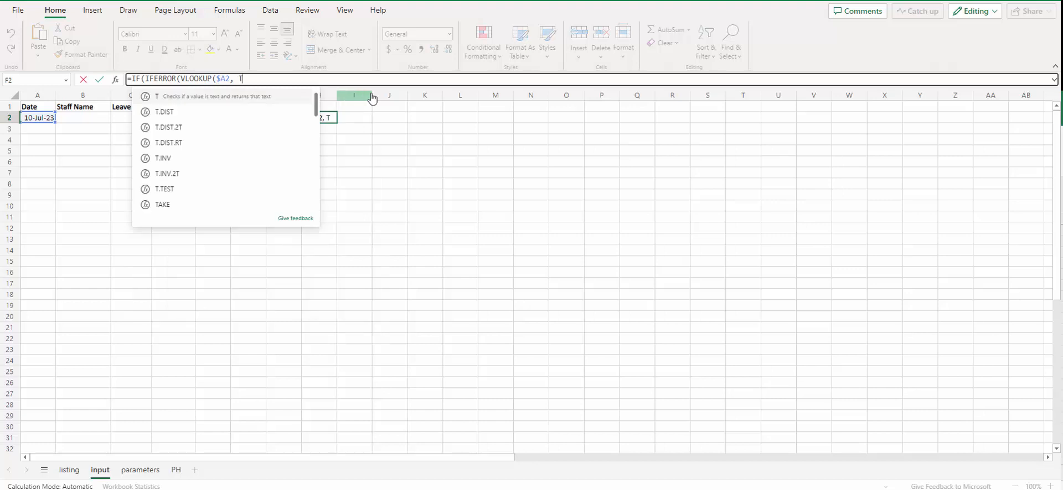
key(BackSpace)
text(tPH)
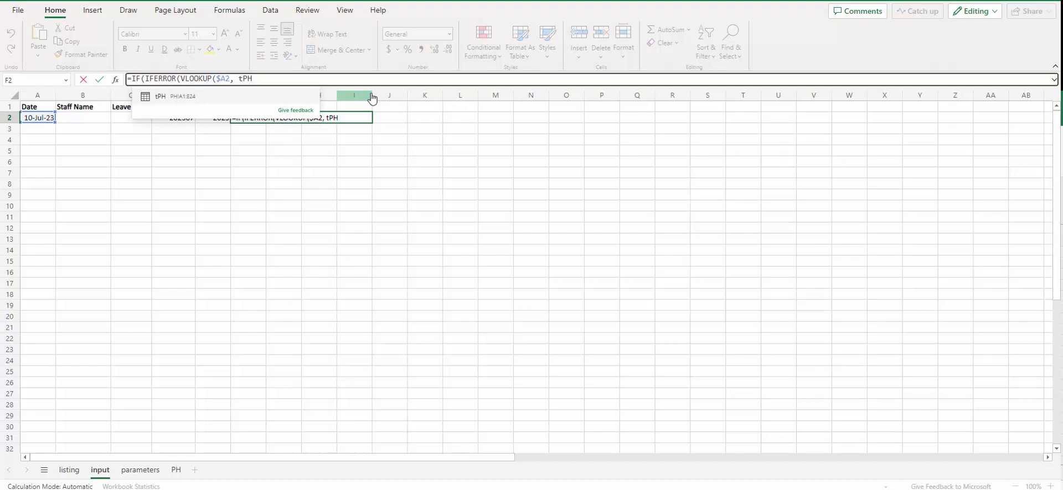
text([[)
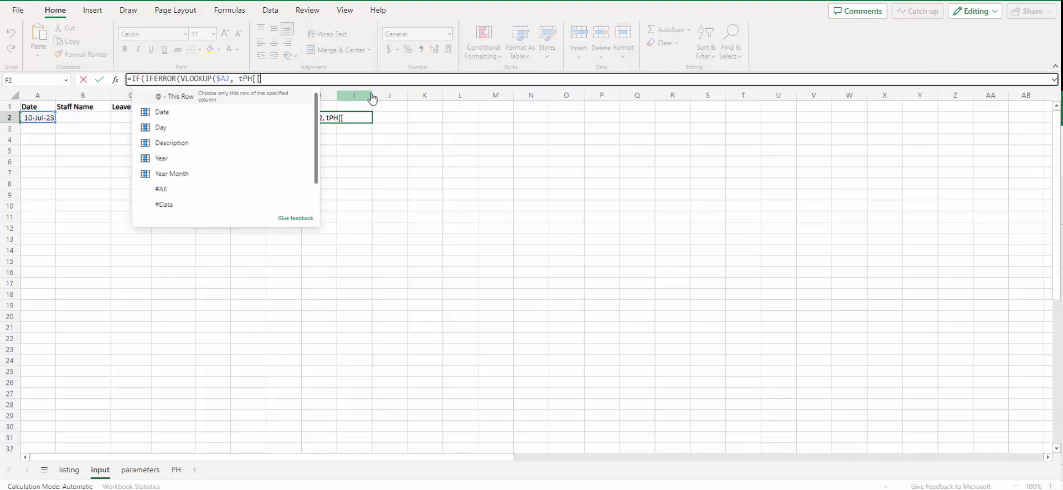
text(DAT)
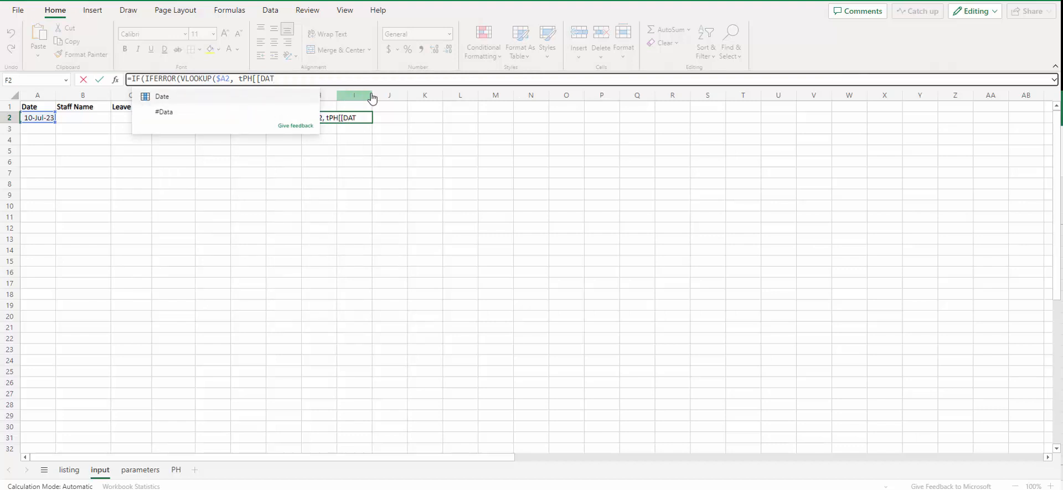
key(Down)
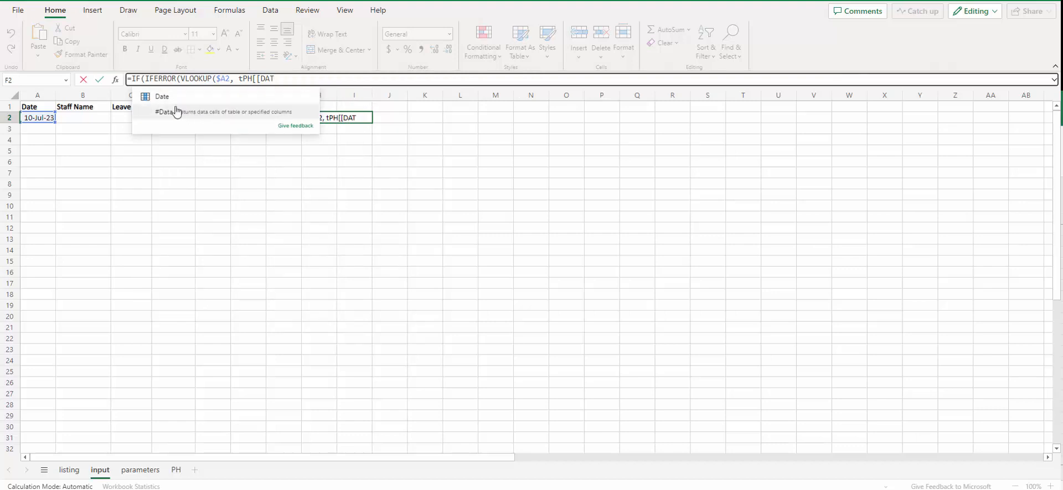
click(161, 98)
text(])
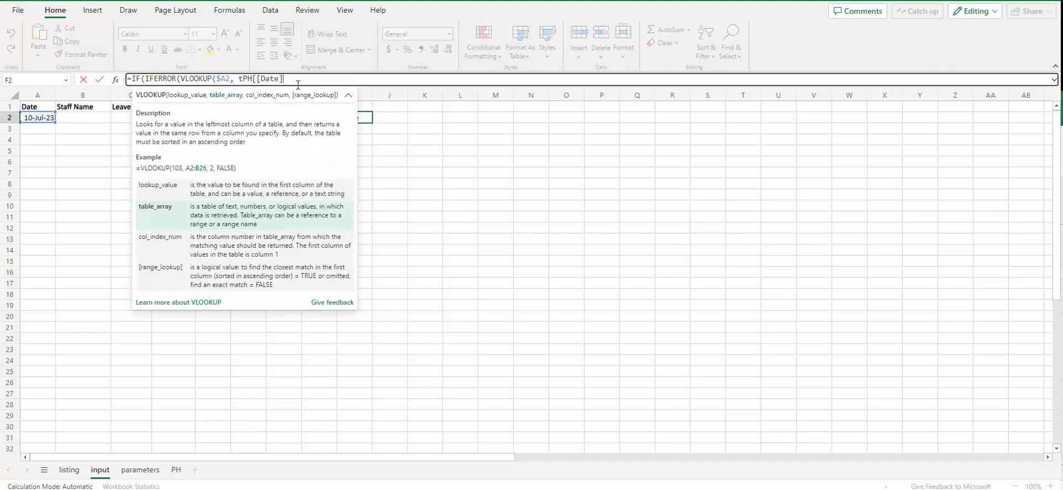
text(:[)
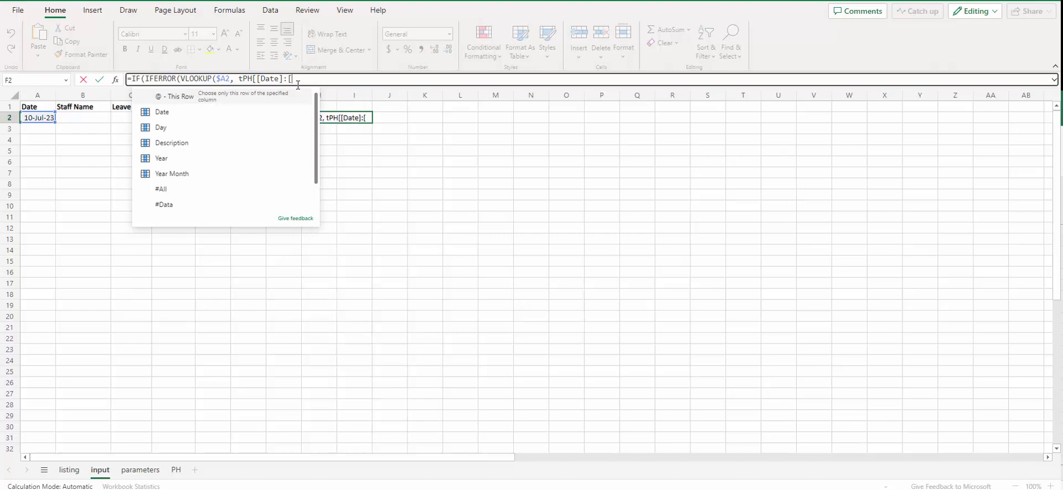
text(Da)
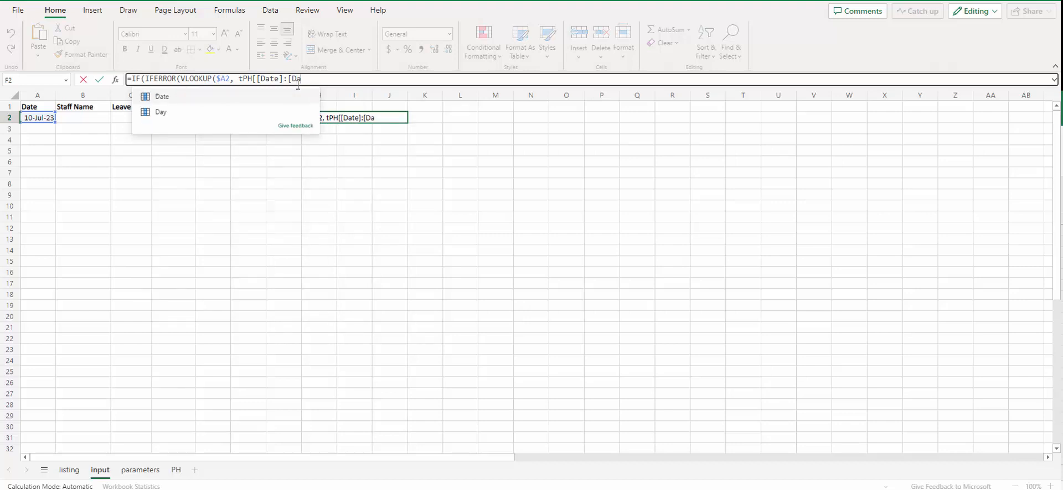
key(Down)
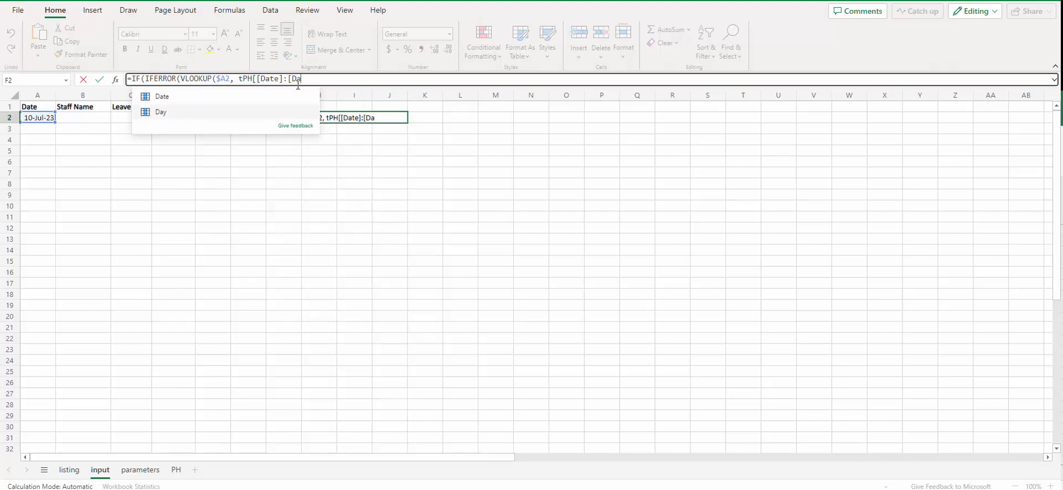
click(186, 102)
text(]])
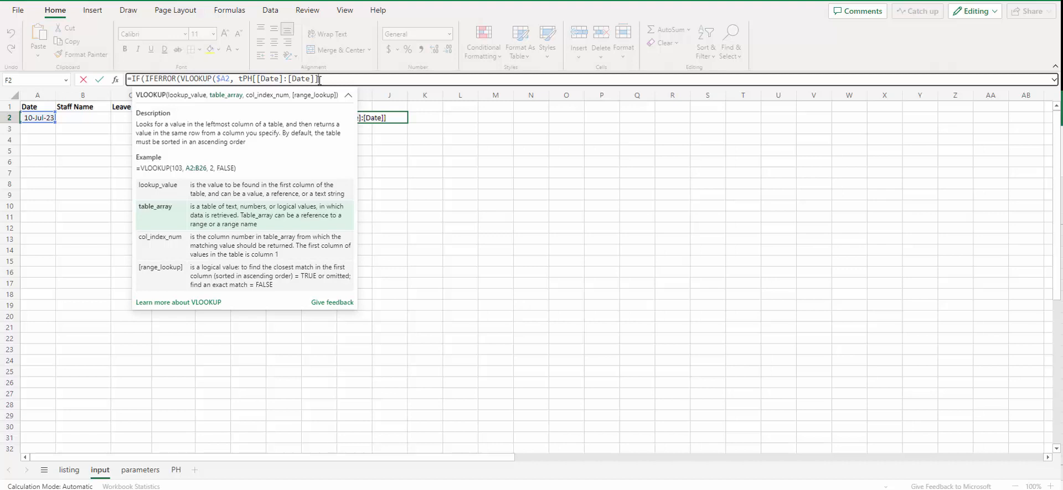
Complete the F2 formula with column 1, exact match 0, error value 0, and the test > 0 returning "Y" or otherwise "N".
text(,)
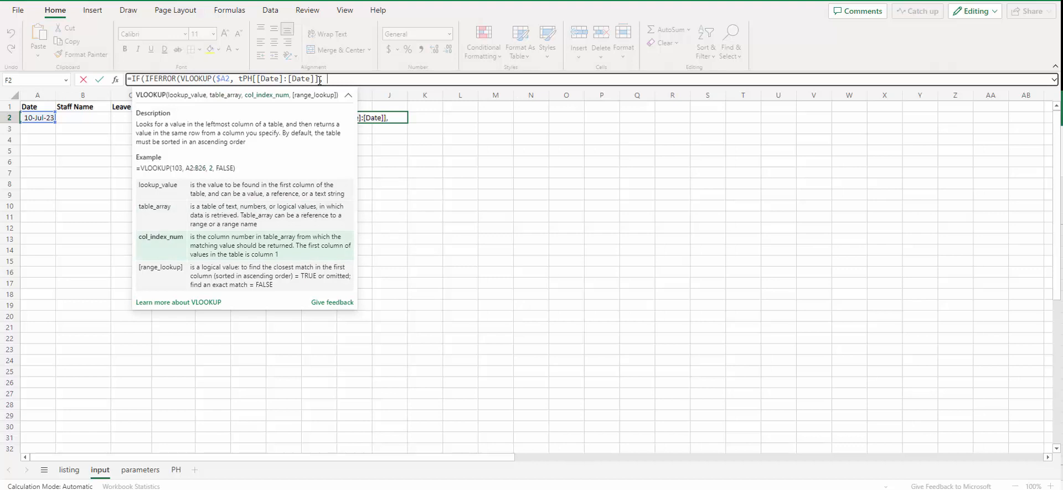
text(1, 0)
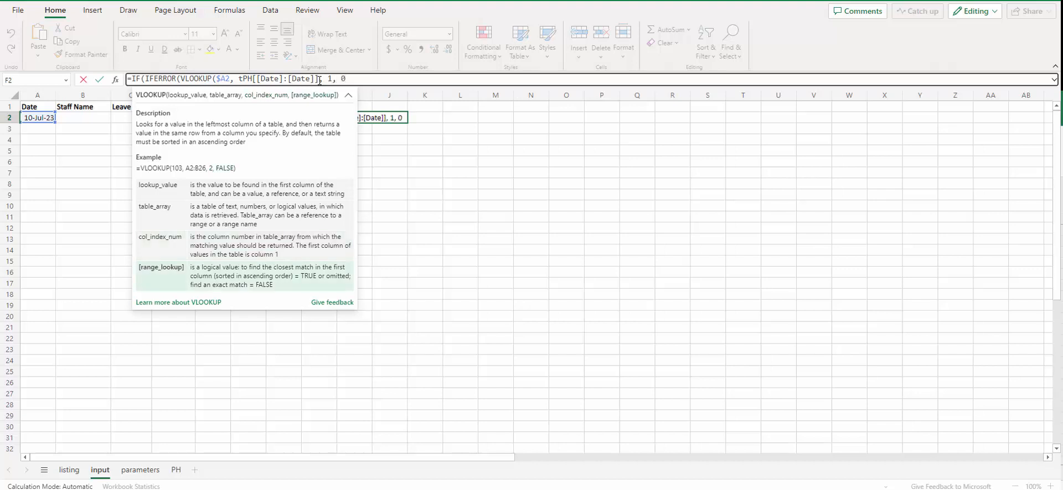
text())
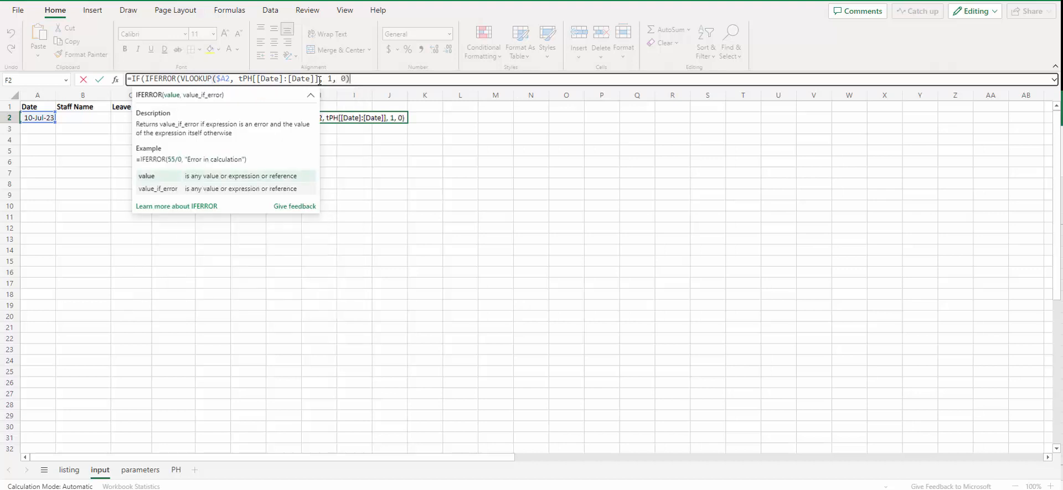
text(,)
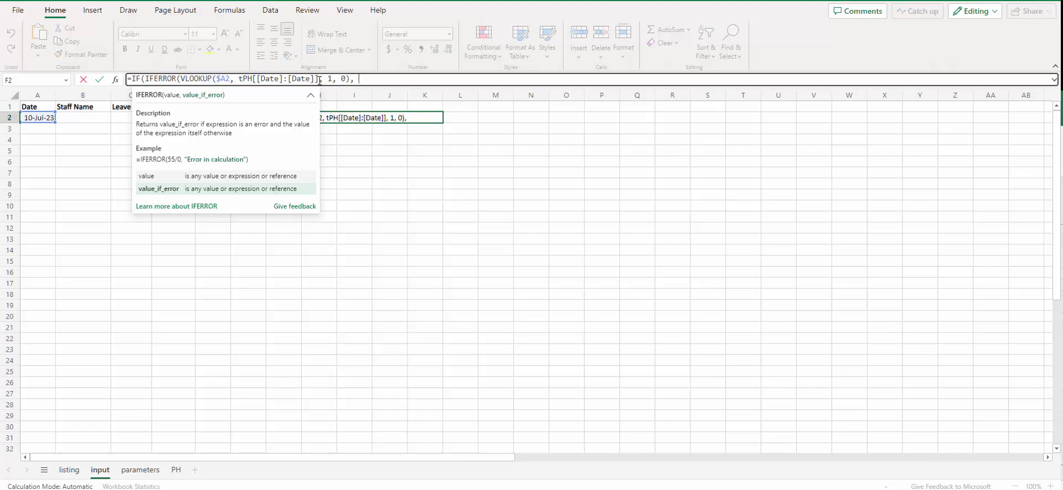
text(0))
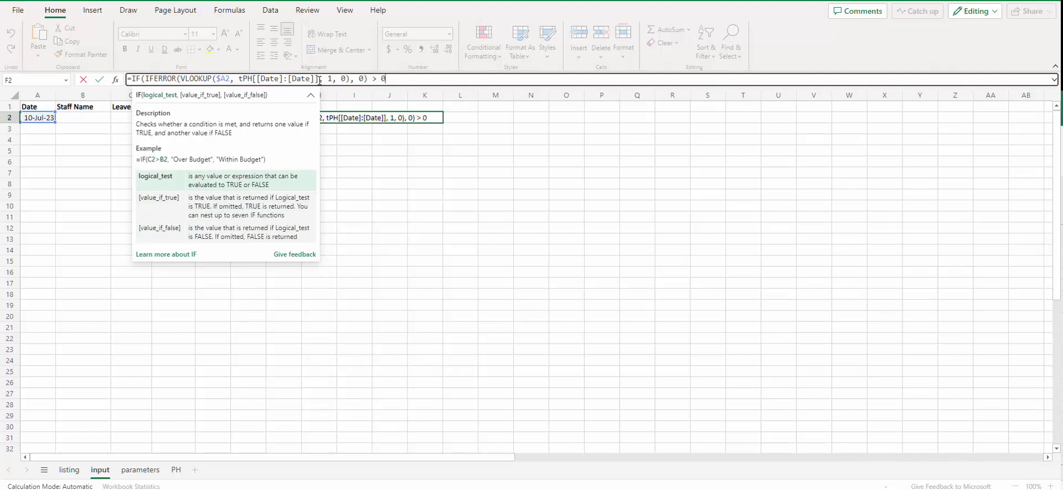
text(, )
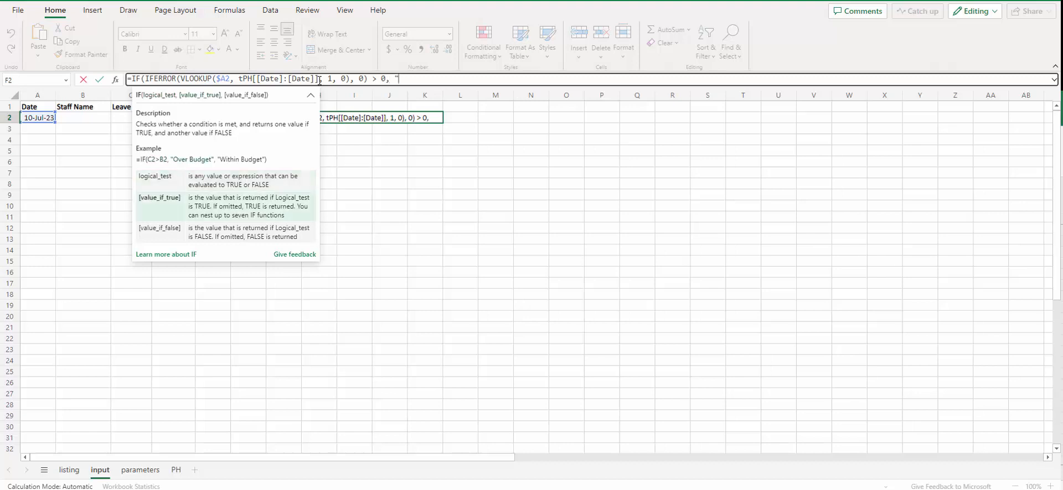
text("Y", "N"))
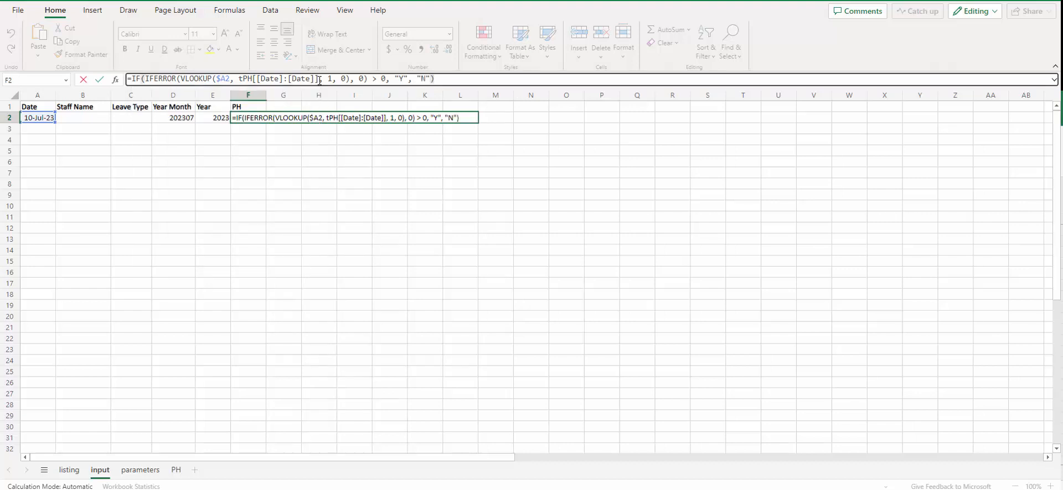
key(ctrl+Return)
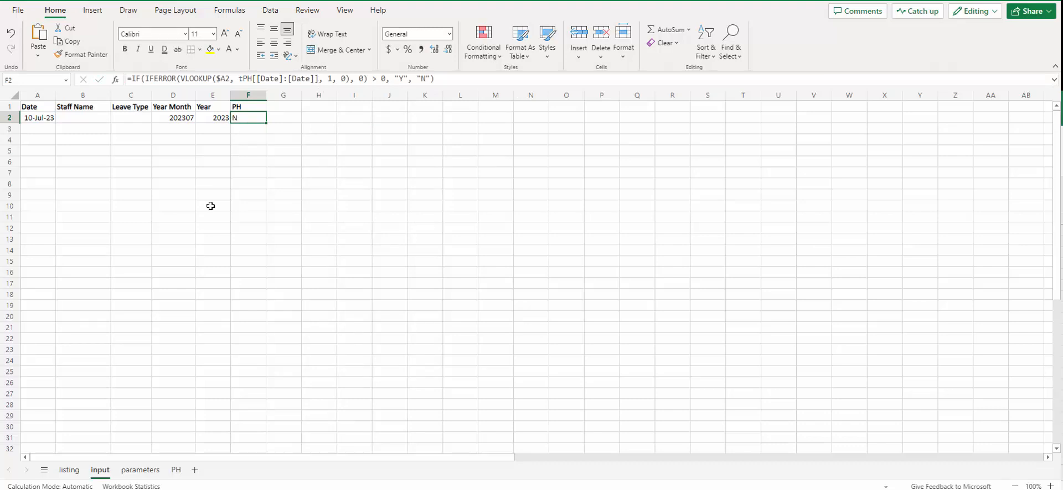
Test the PH flag by setting the input date in A2 to the Awal Muharram date 19/7/2023 from the PH sheet, and undo the change.
click(176, 470)
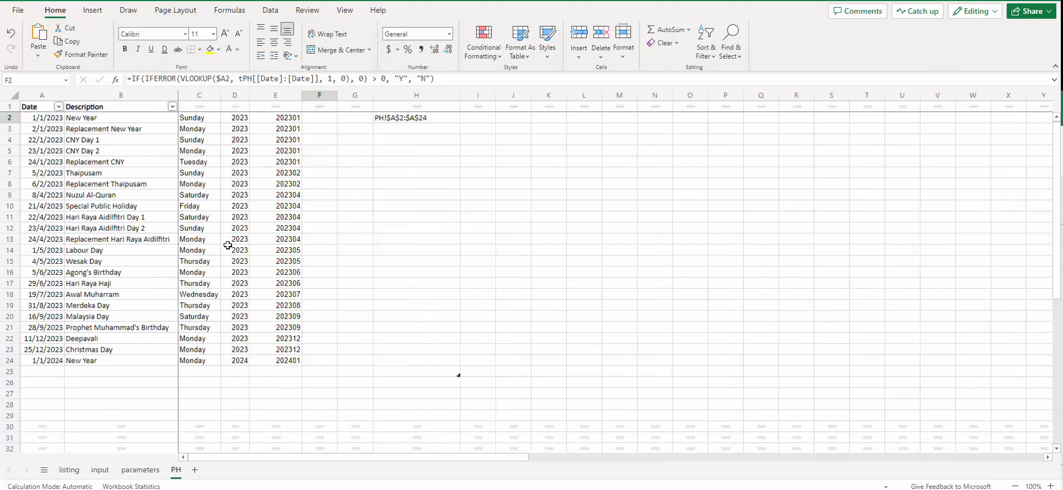
click(49, 295)
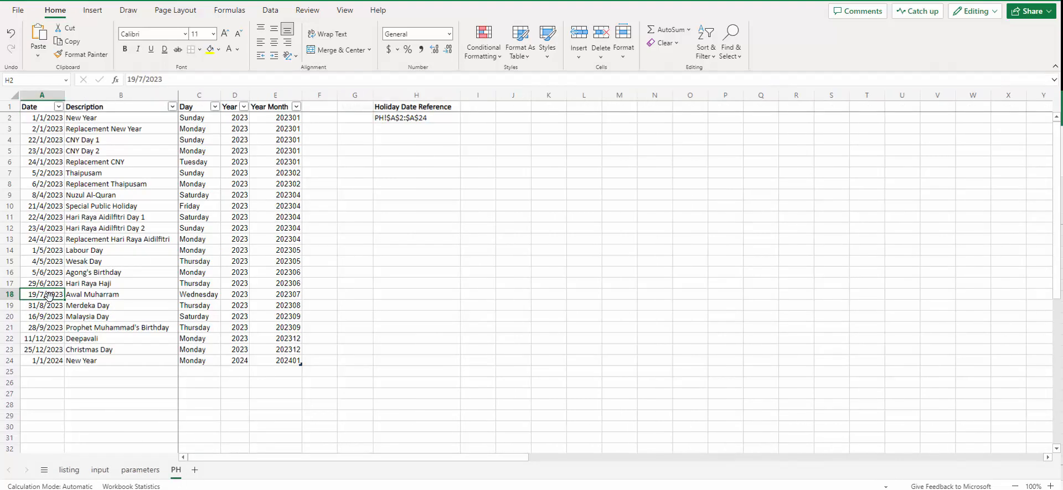
click(140, 470)
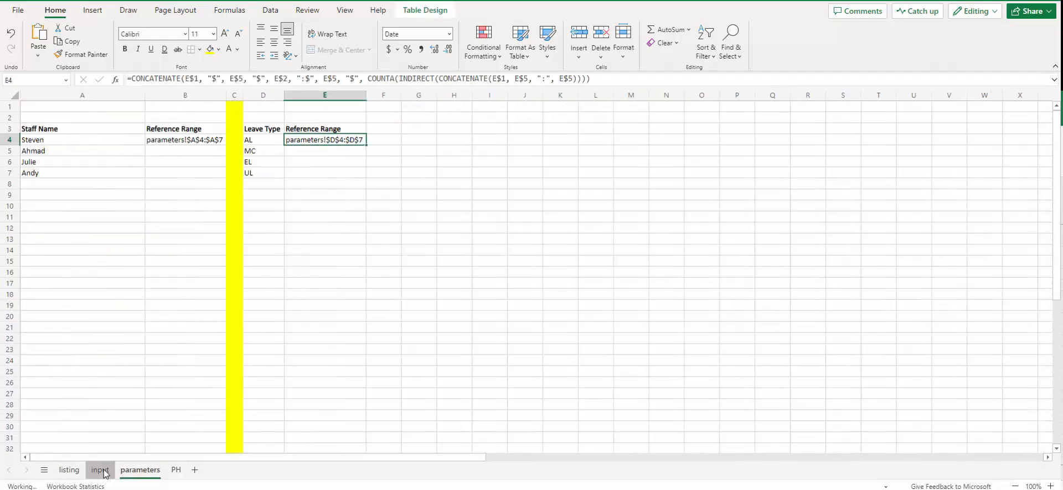
click(101, 471)
click(36, 118)
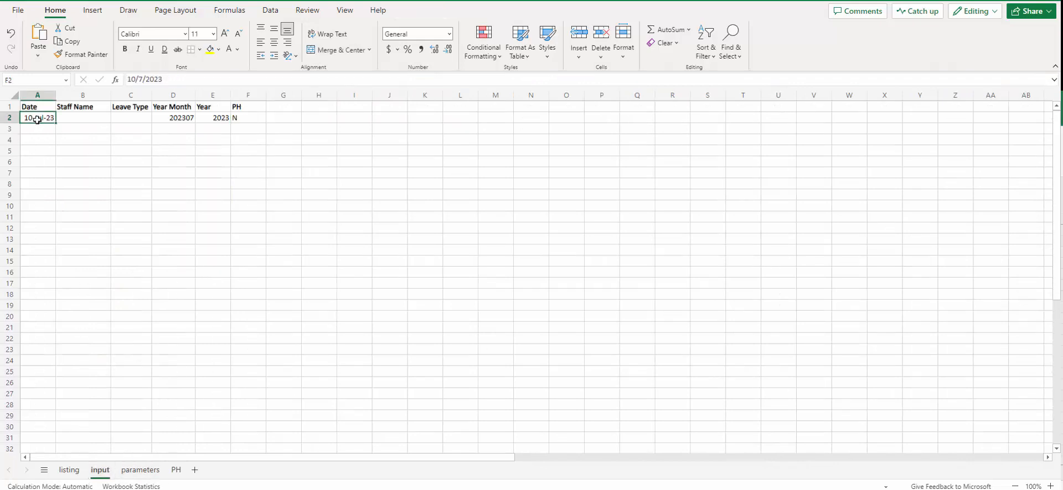
click(133, 80)
key(BackSpace)
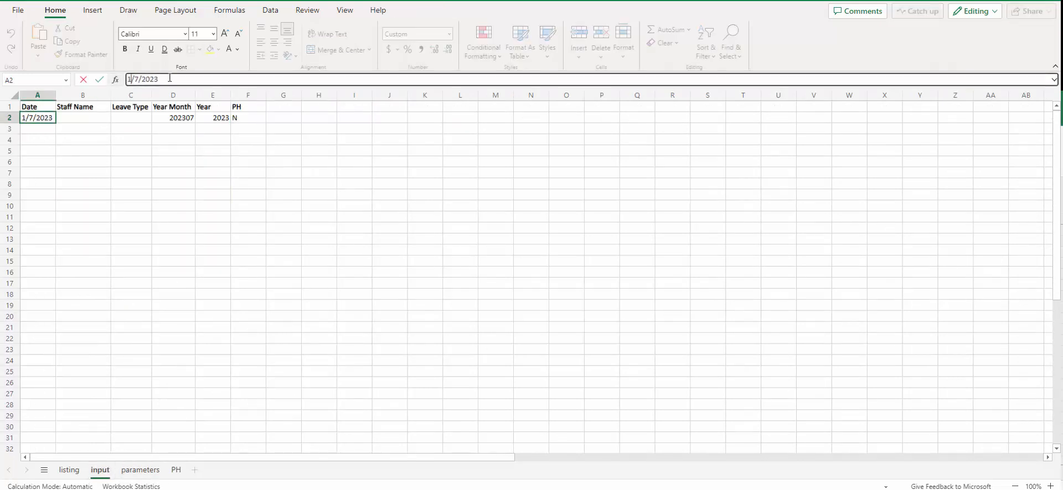
text(9)
key(Return)
key(Up)
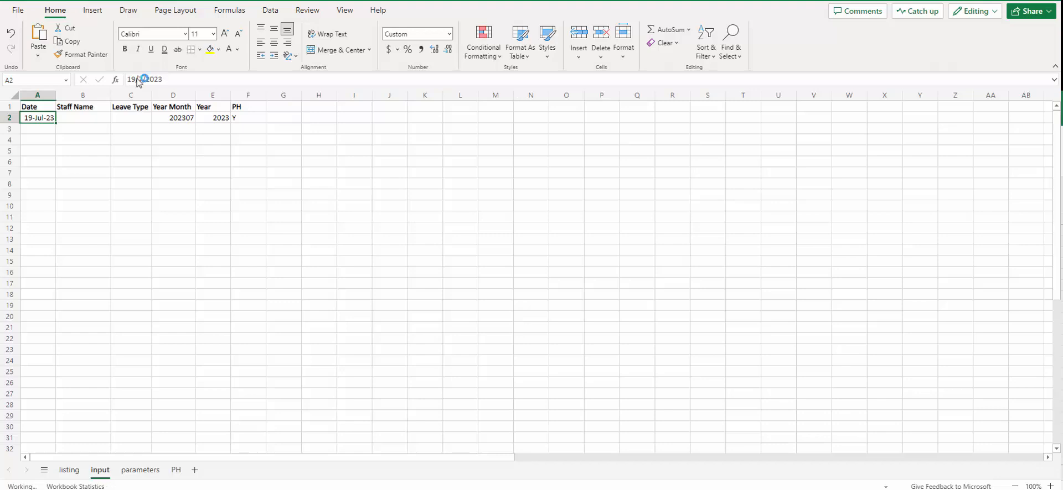
key(ctrl+z)
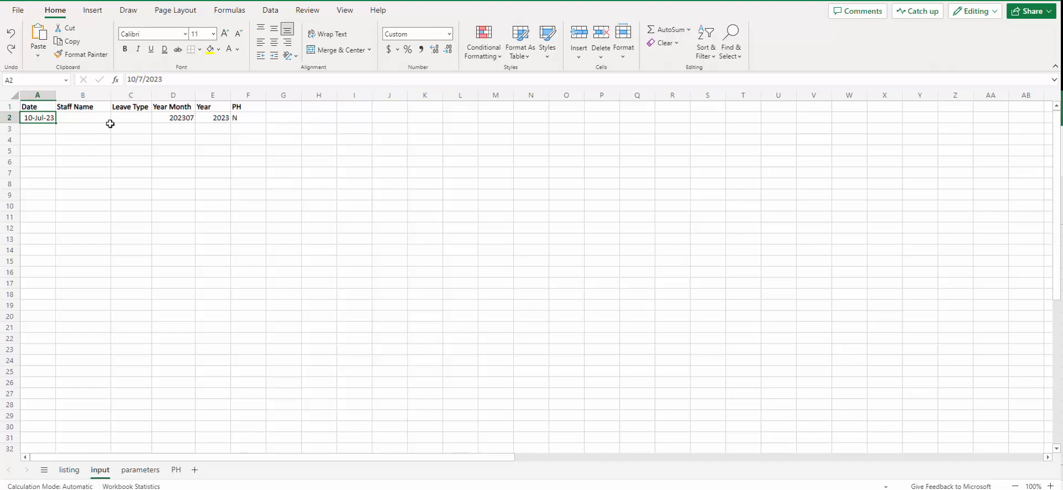
Widen the Staff Name column B on the input sheet to about three times its width.
click(92, 119)
click(143, 119)
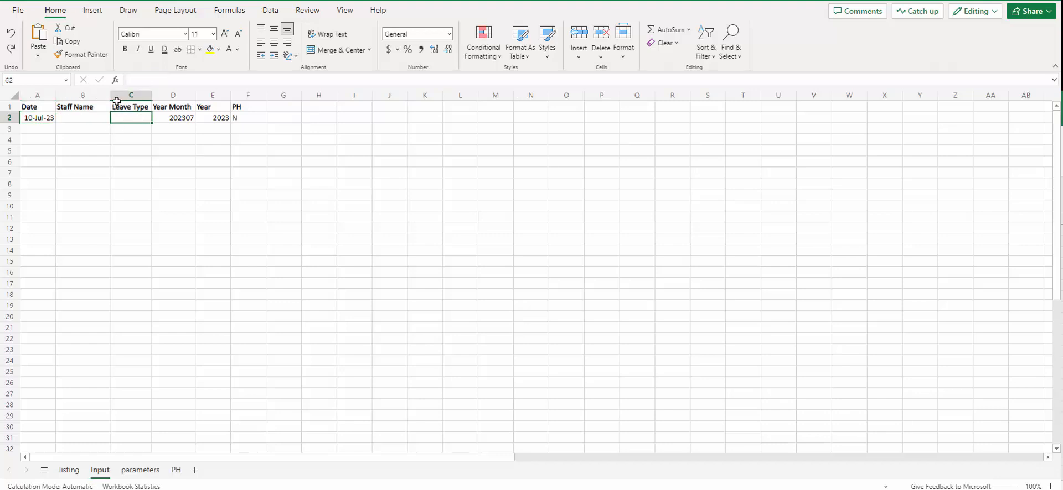
drag(111, 95, 223, 93)
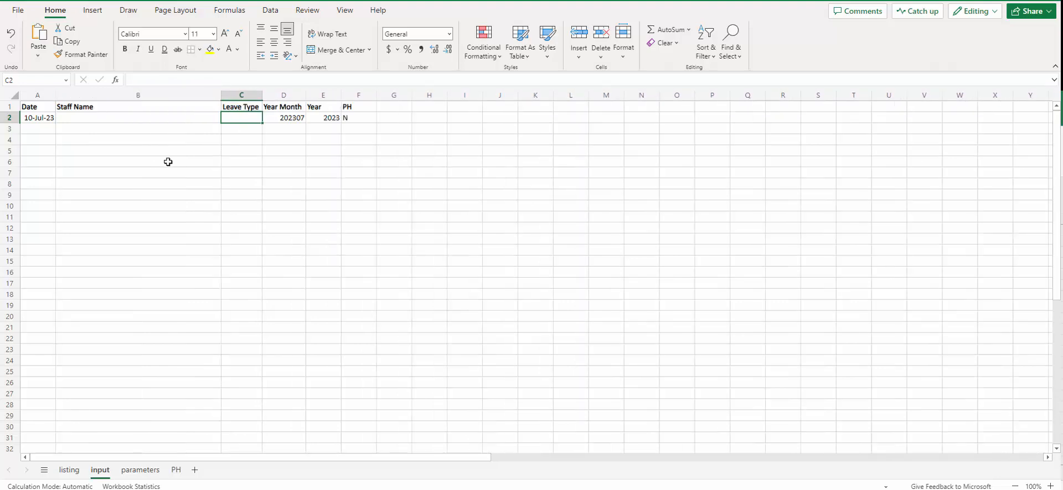
Apply list data validation to Staff Name cell B2 with the source =INDIRECT('parameters'!$B$4).
click(121, 119)
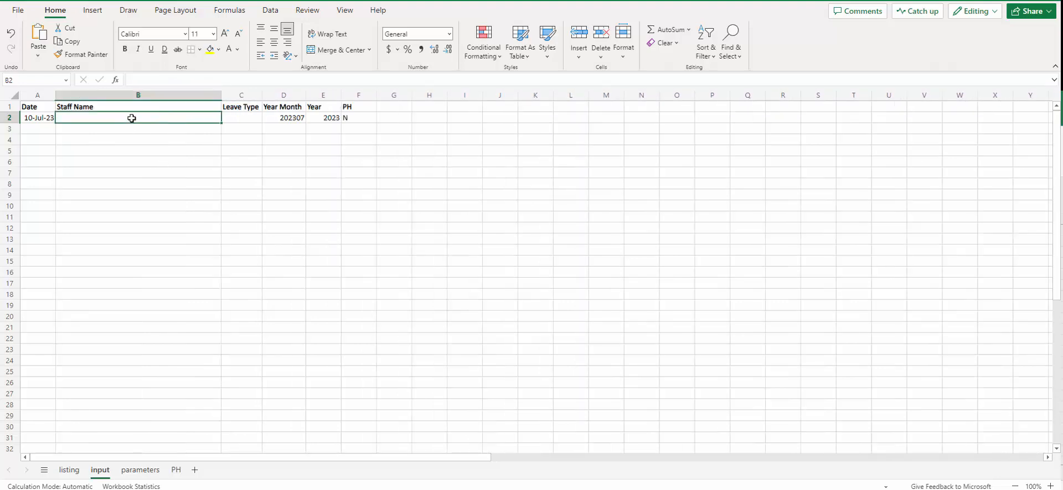
click(275, 8)
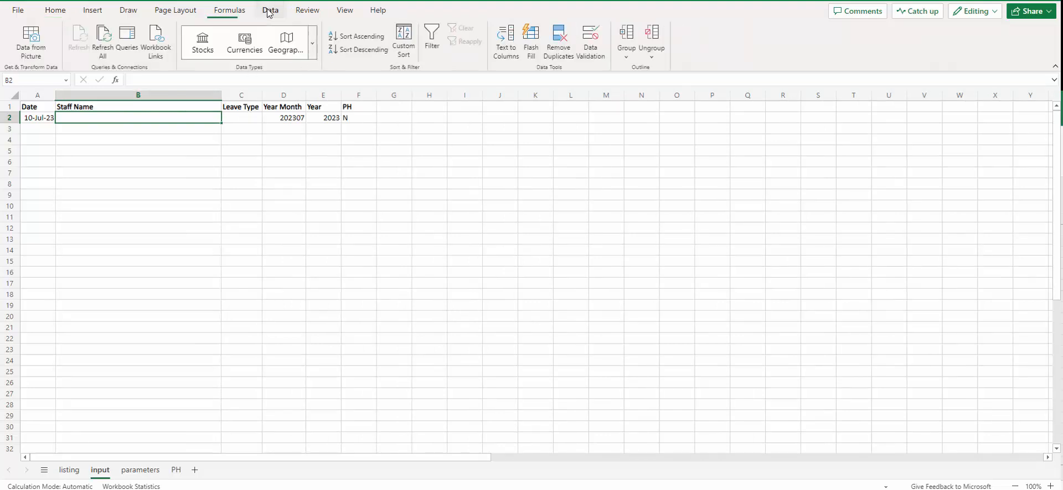
click(590, 50)
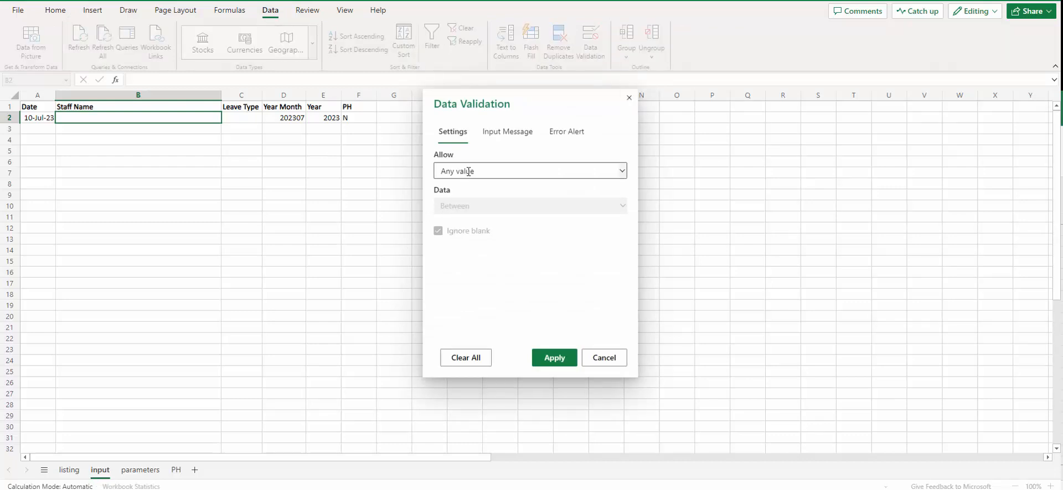
click(623, 170)
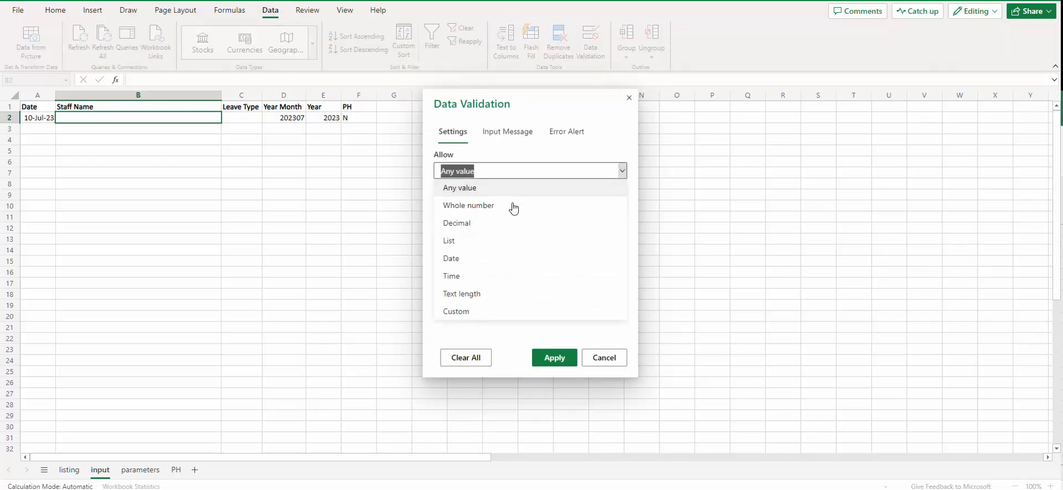
click(450, 242)
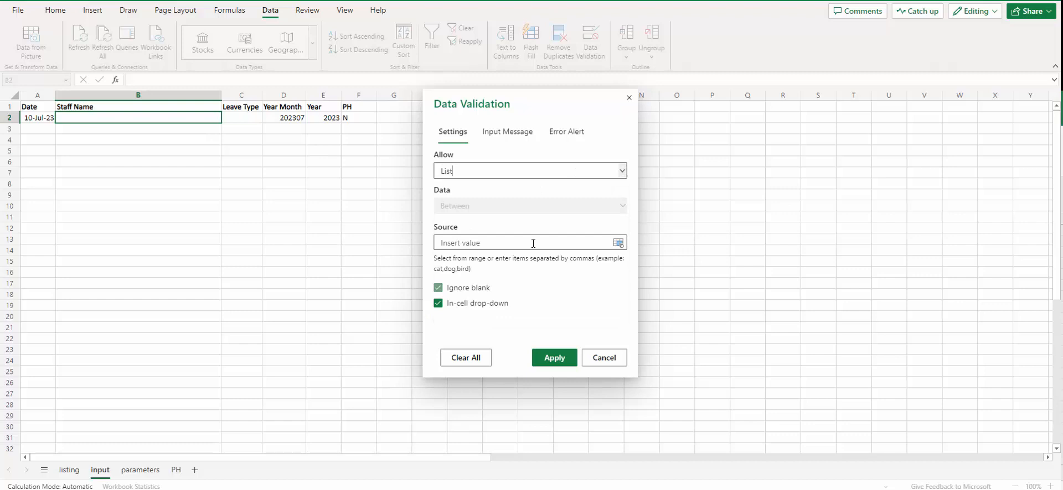
click(471, 242)
text(=INDIRECT()
click(141, 470)
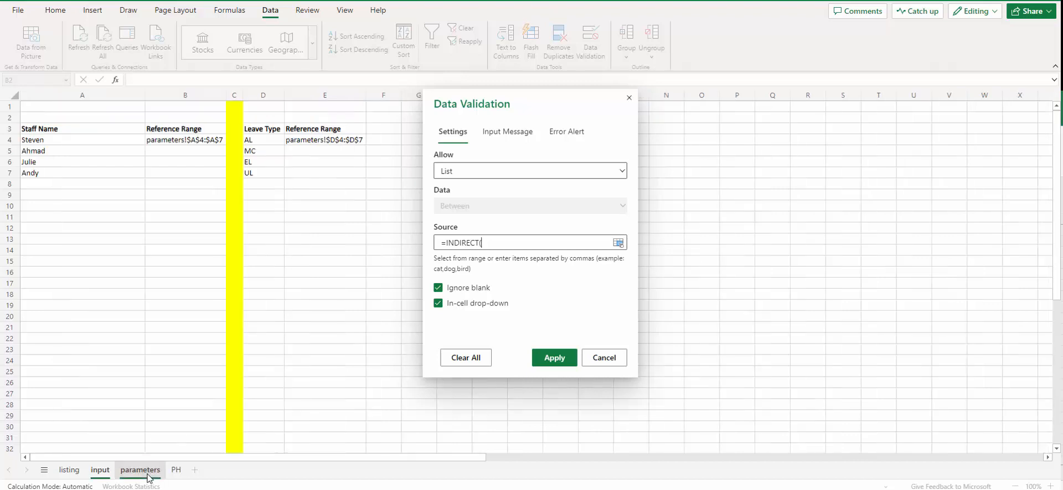
click(181, 142)
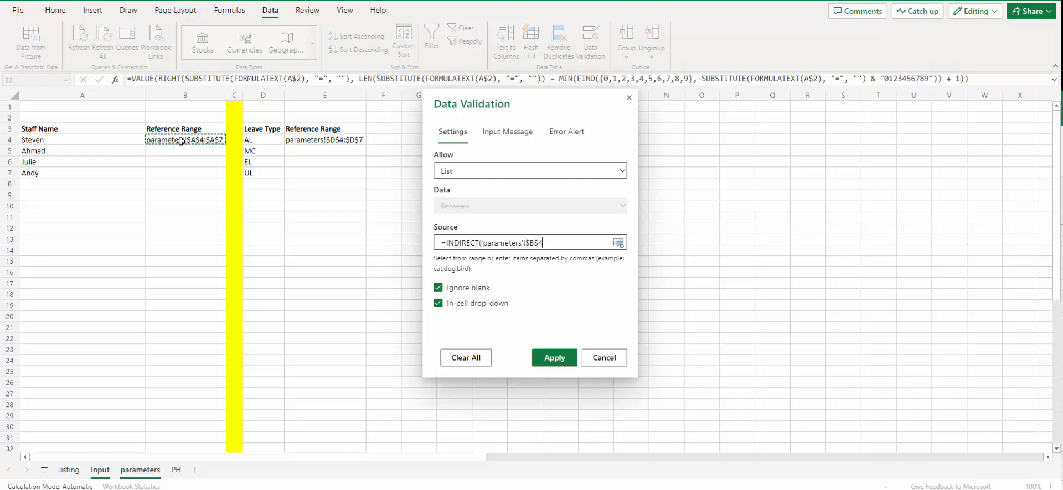
text())
click(554, 358)
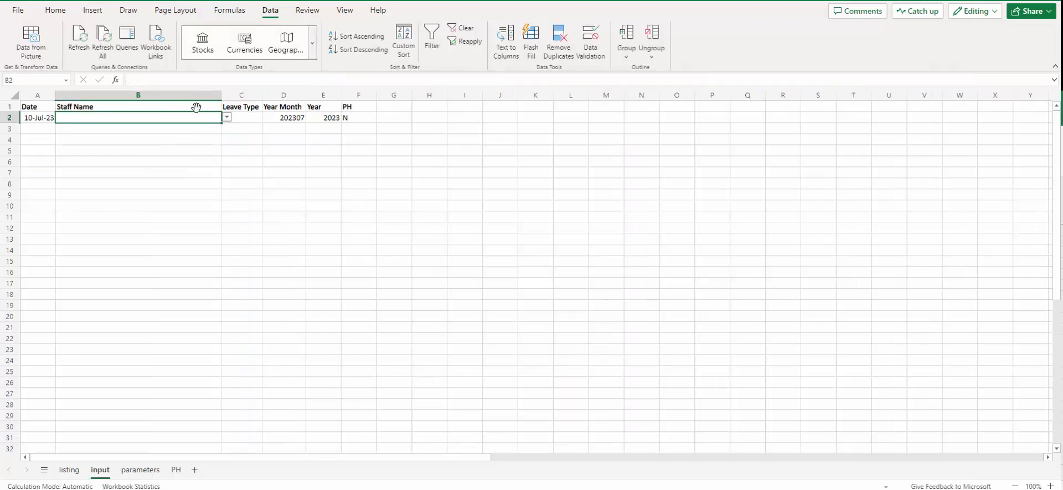
Fill Staff Name cell B2 with the last staff member offered in its drop-down list.
click(227, 117)
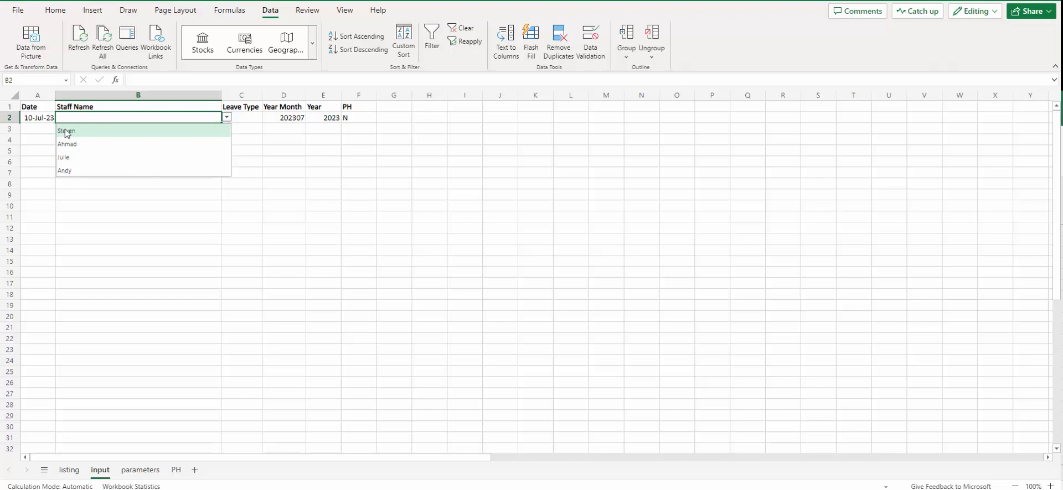
click(70, 175)
click(140, 169)
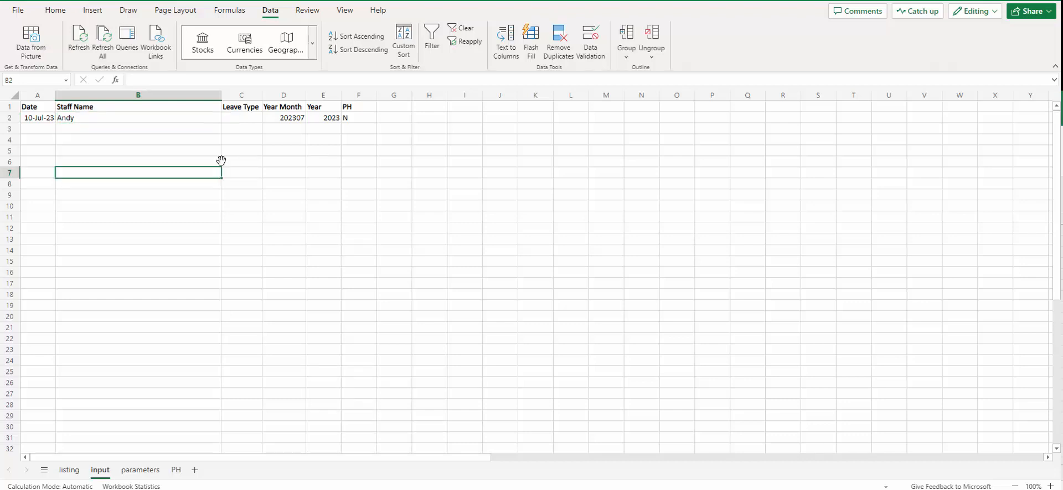
Apply list data validation to Leave Type cell C2 with the source =INDIRECT('parameters'!$E$4), and choose AL there.
click(244, 116)
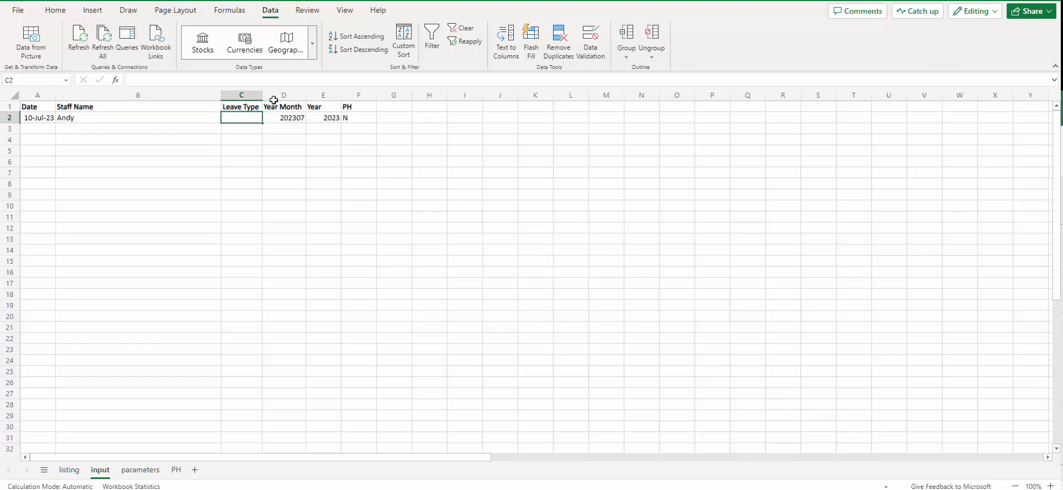
click(588, 50)
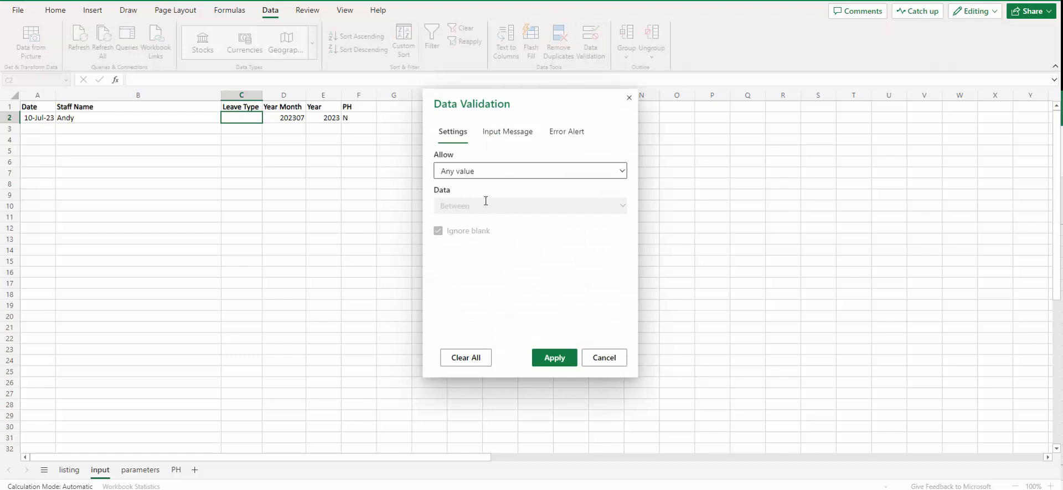
click(487, 166)
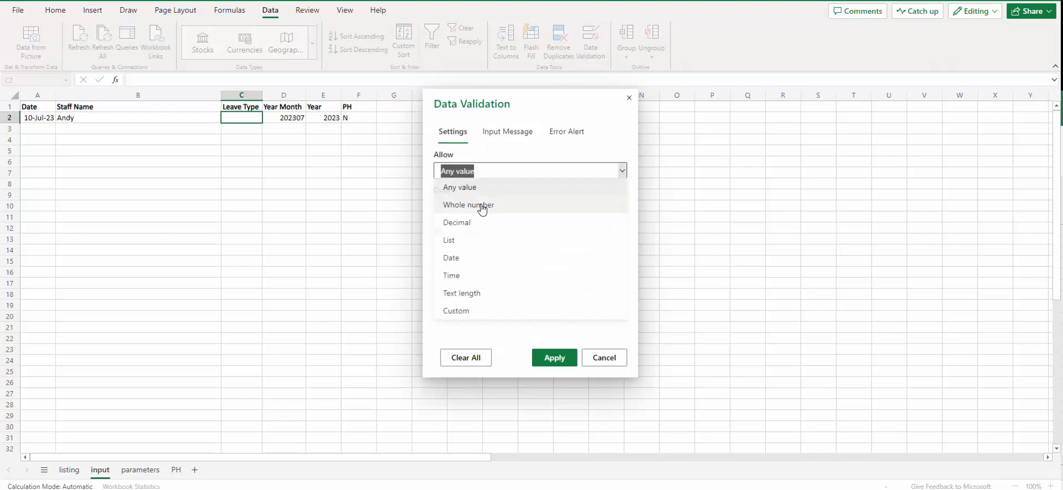
click(459, 242)
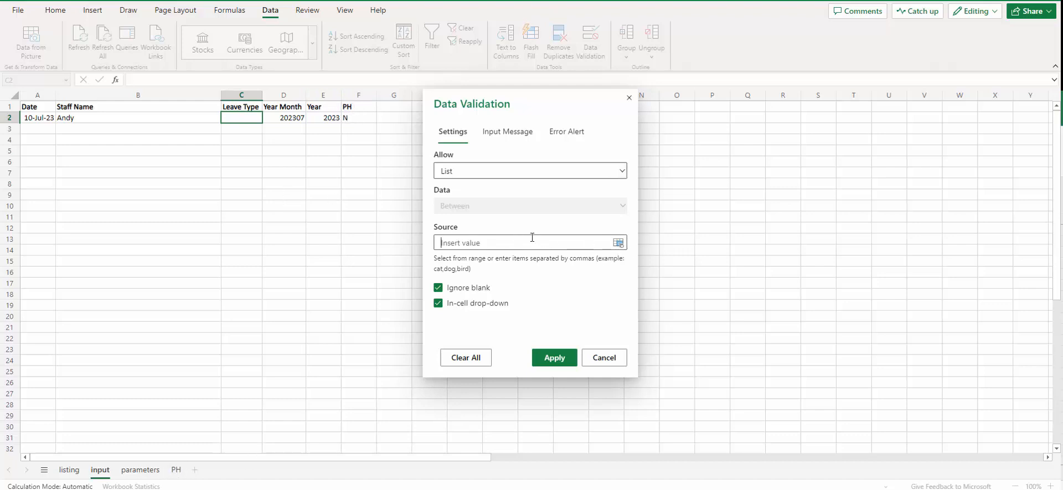
text(=INDIRECT()
click(141, 470)
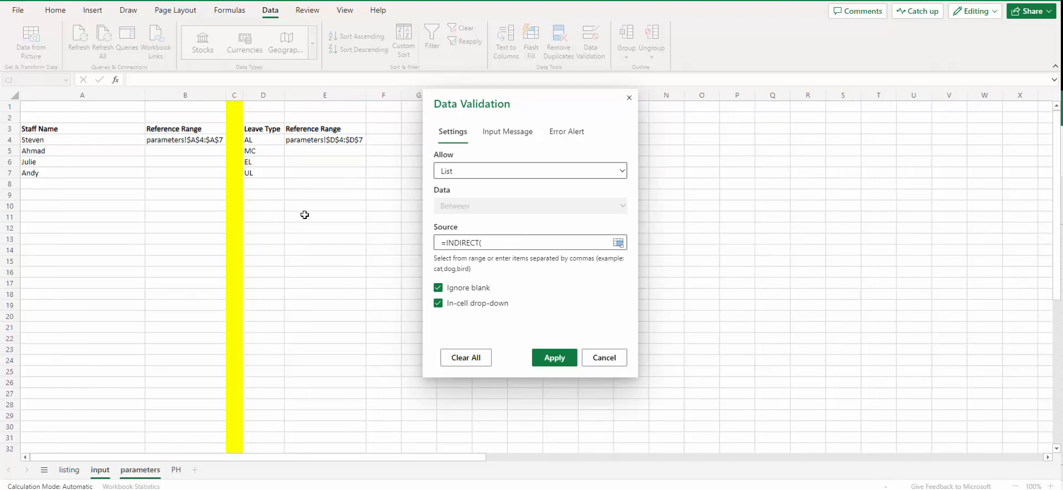
click(332, 140)
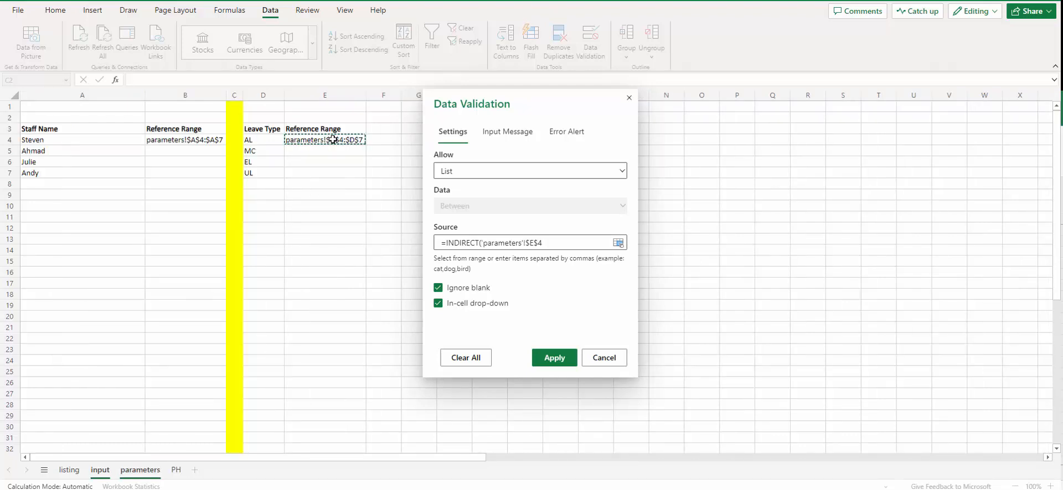
text())
click(554, 358)
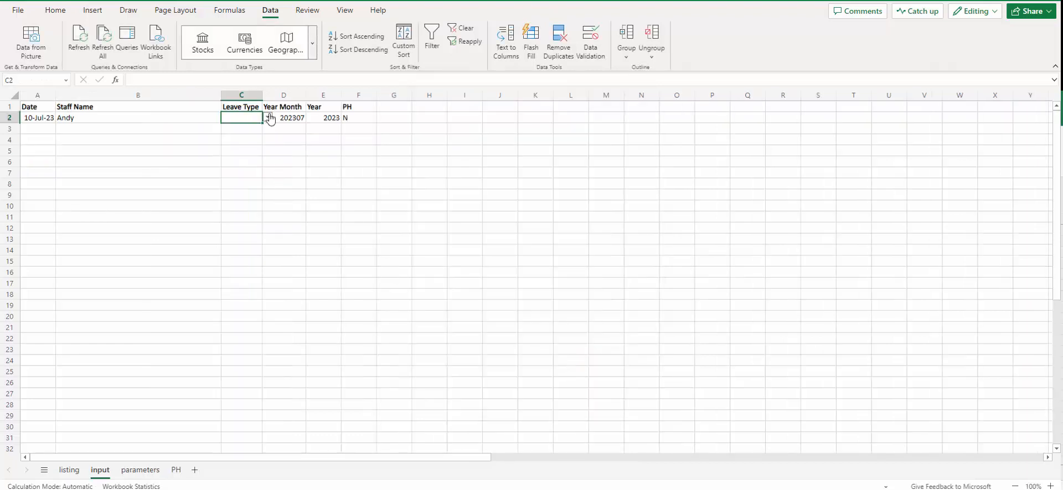
click(270, 117)
click(237, 132)
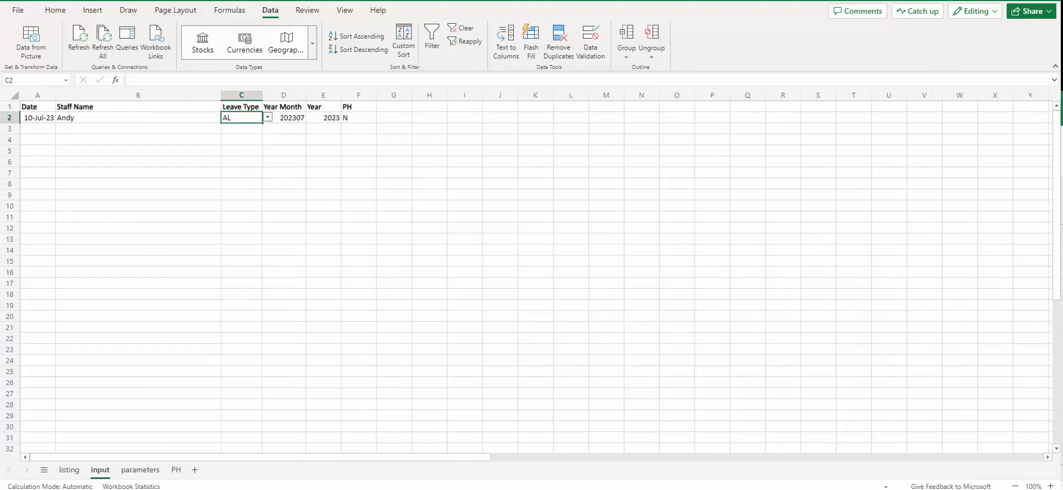
Convert the range A1:F2 on the input sheet into a table with headers.
click(299, 115)
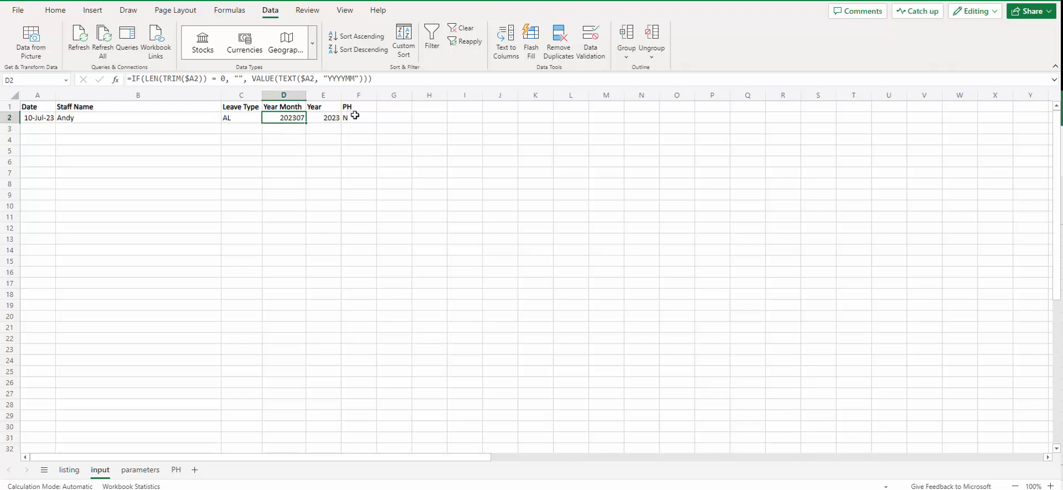
drag(372, 117, 37, 105)
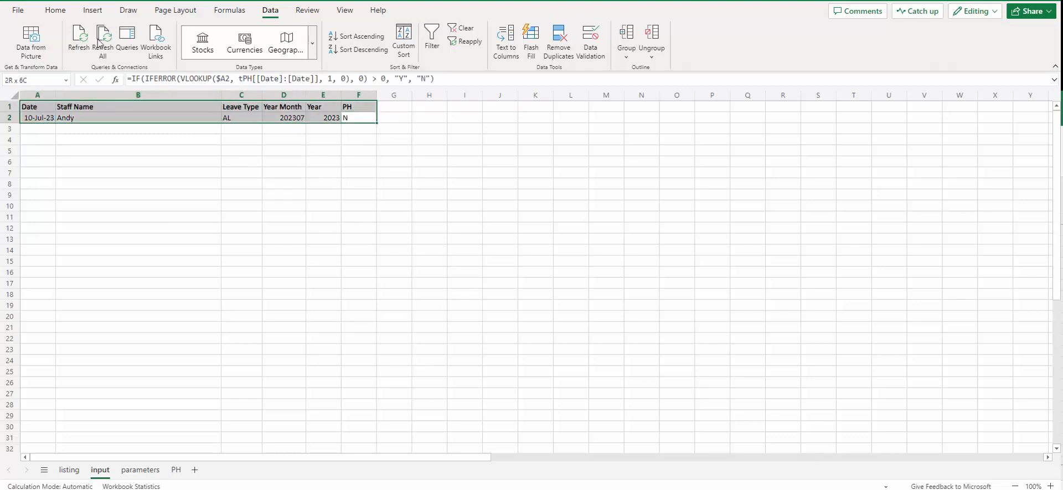
click(93, 10)
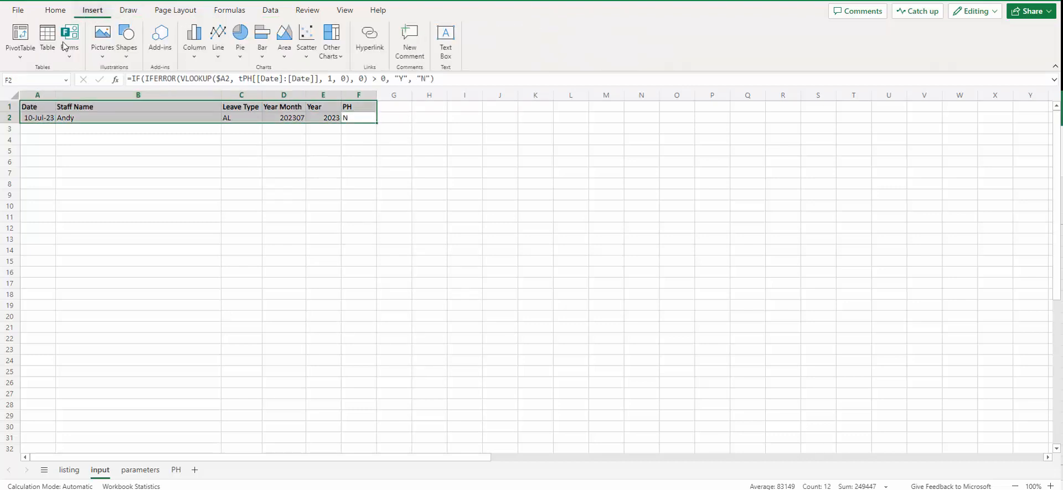
click(48, 39)
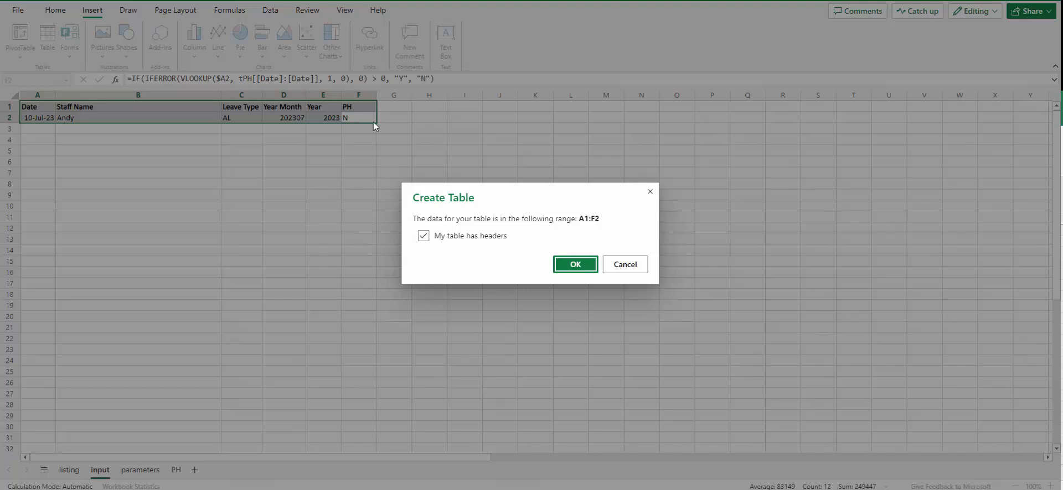
click(576, 264)
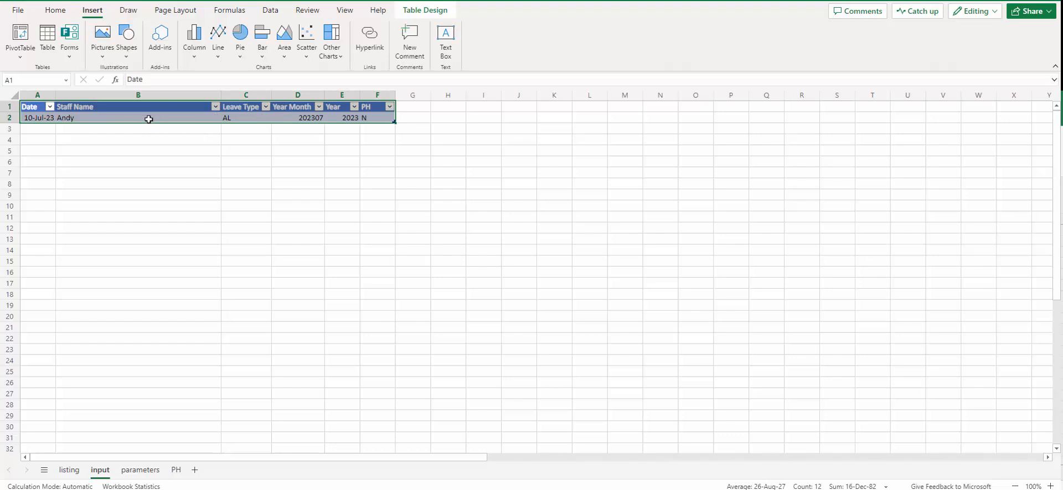
Remove the blue formatting from the leave entry table by applying the first, plain style of the Light group.
click(427, 13)
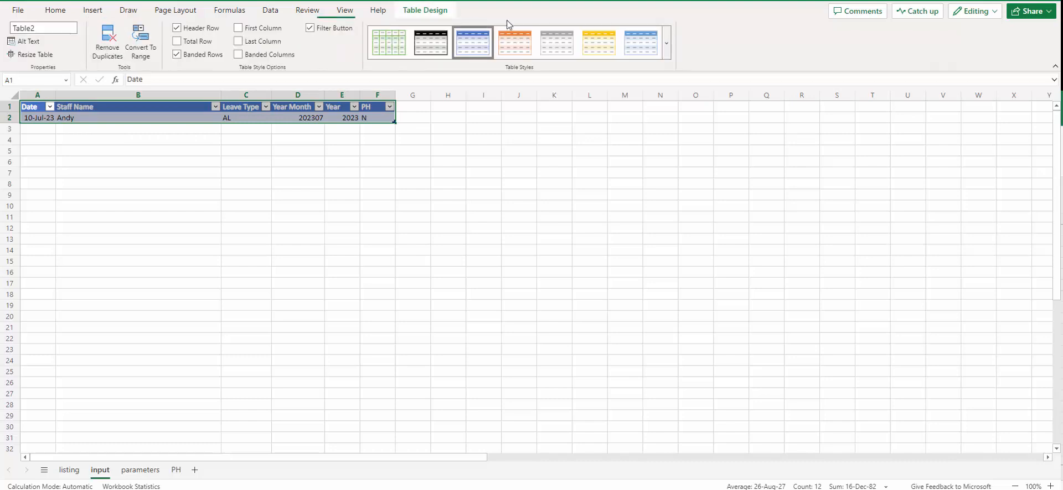
click(668, 53)
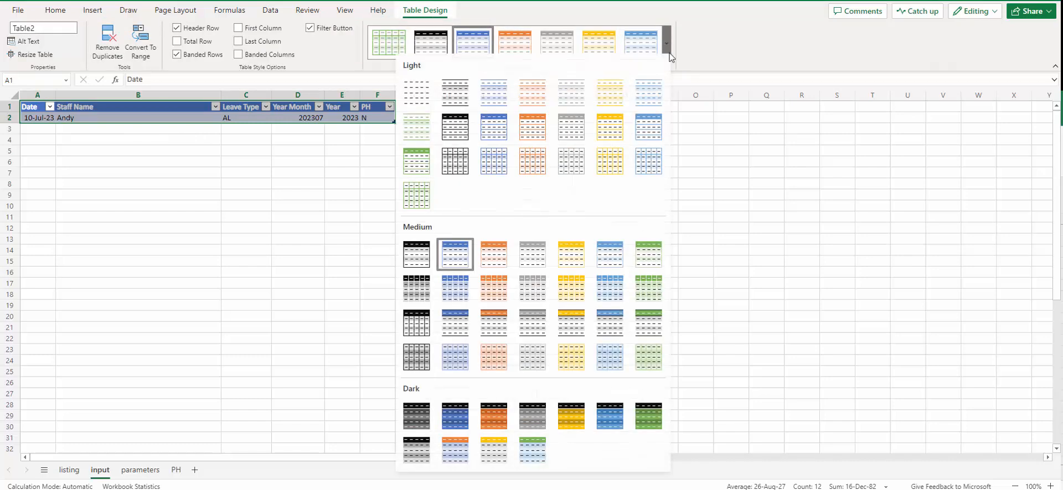
click(412, 99)
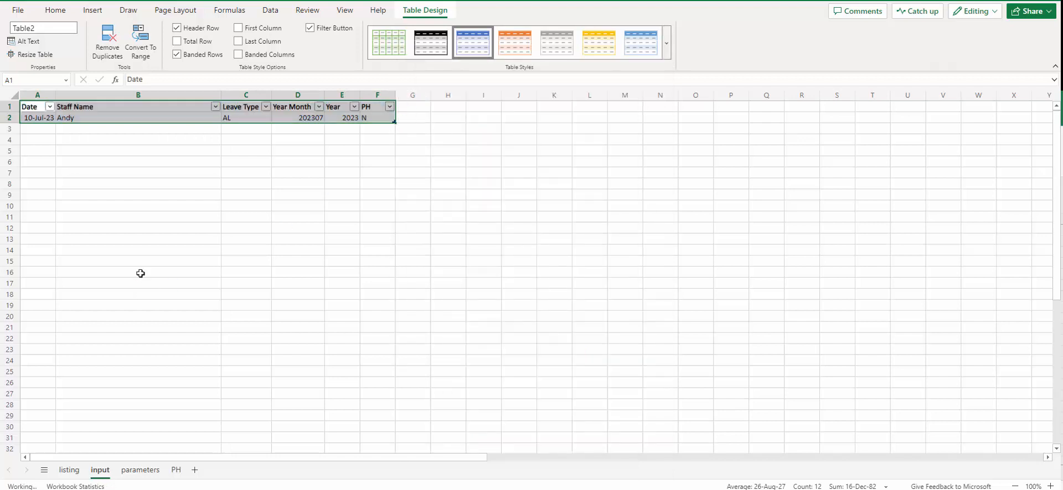
click(123, 182)
Freeze the panes at cell C2 to lock the header row and the Date and Staff Name columns, and check the scrolling.
click(245, 118)
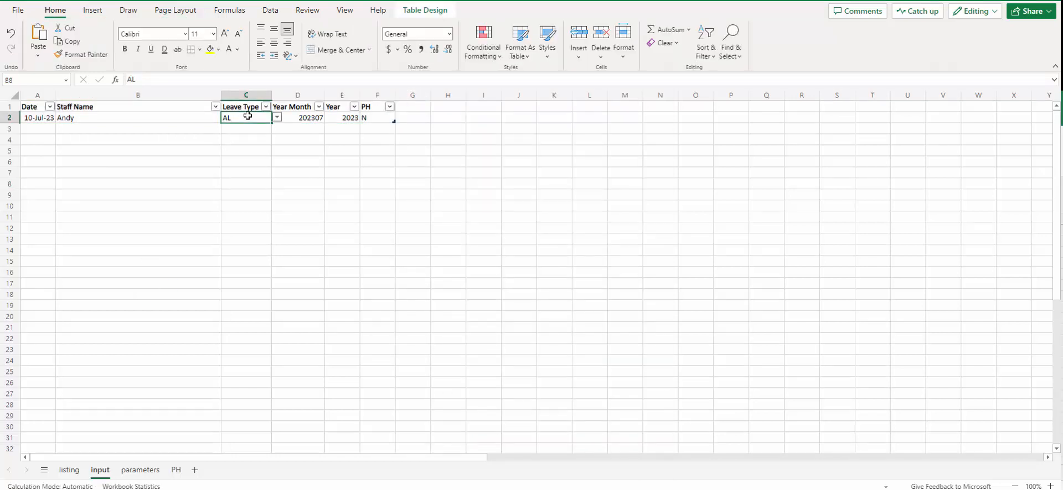
click(345, 10)
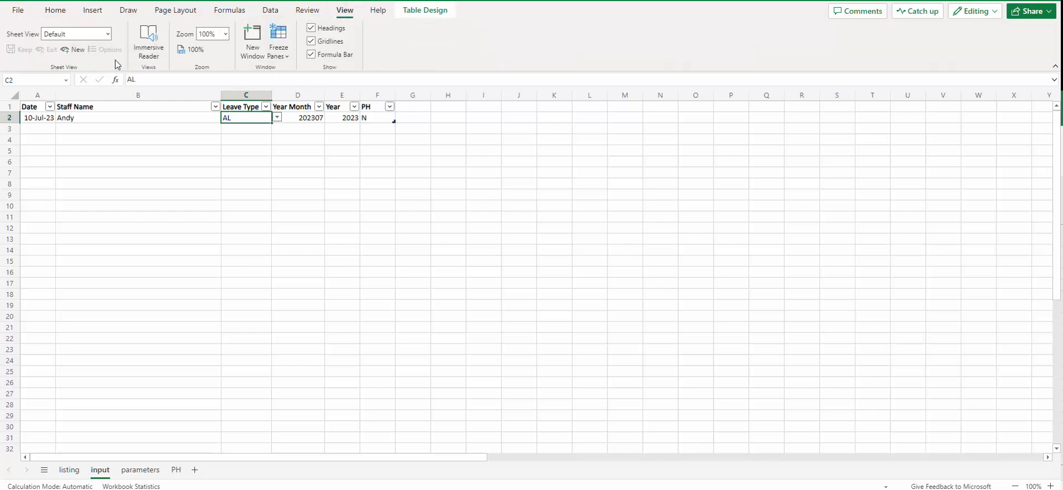
click(287, 57)
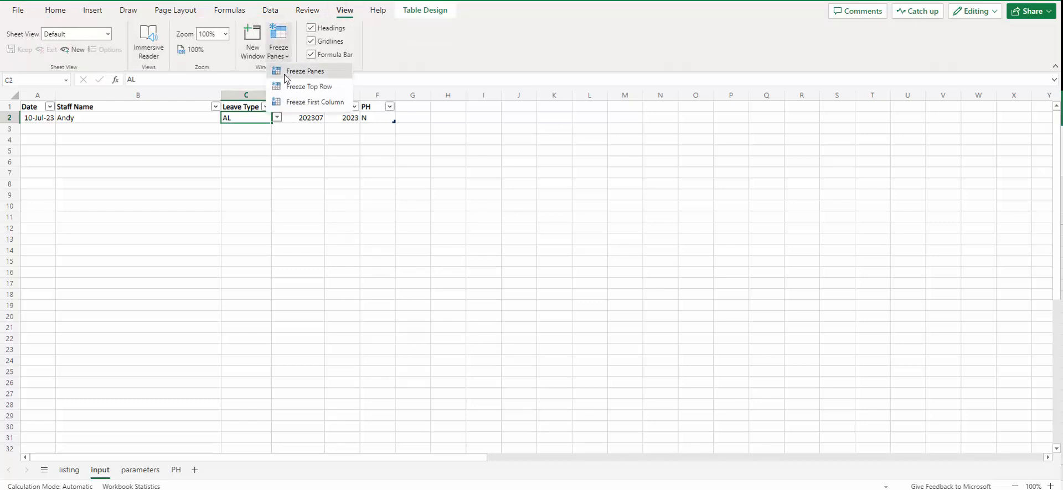
click(285, 74)
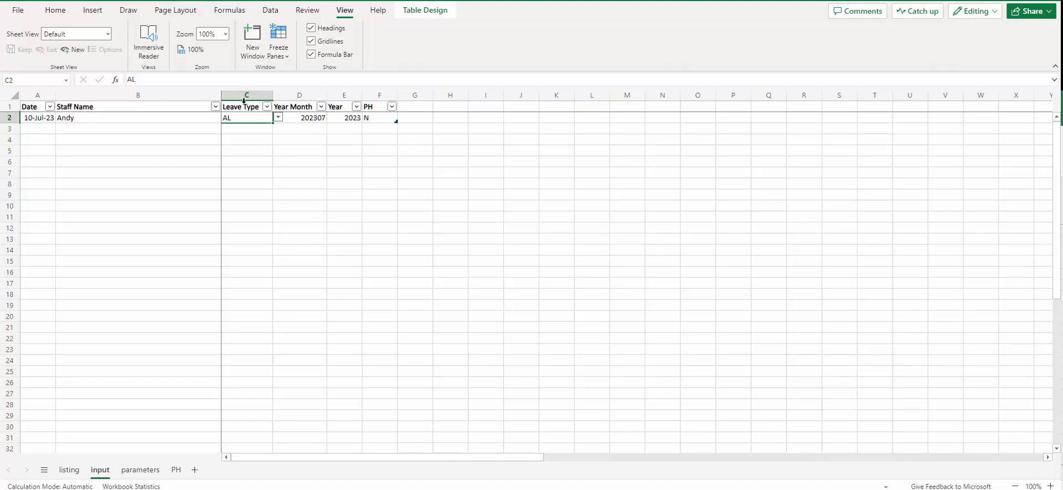
drag(373, 458, 264, 441)
scroll(243, 234, down, 7)
scroll(243, 234, up, 6)
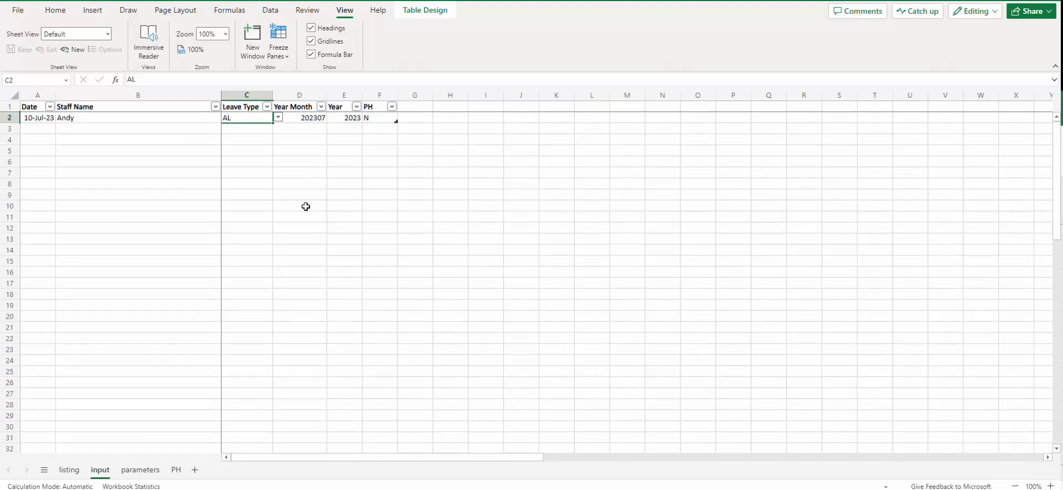
click(189, 107)
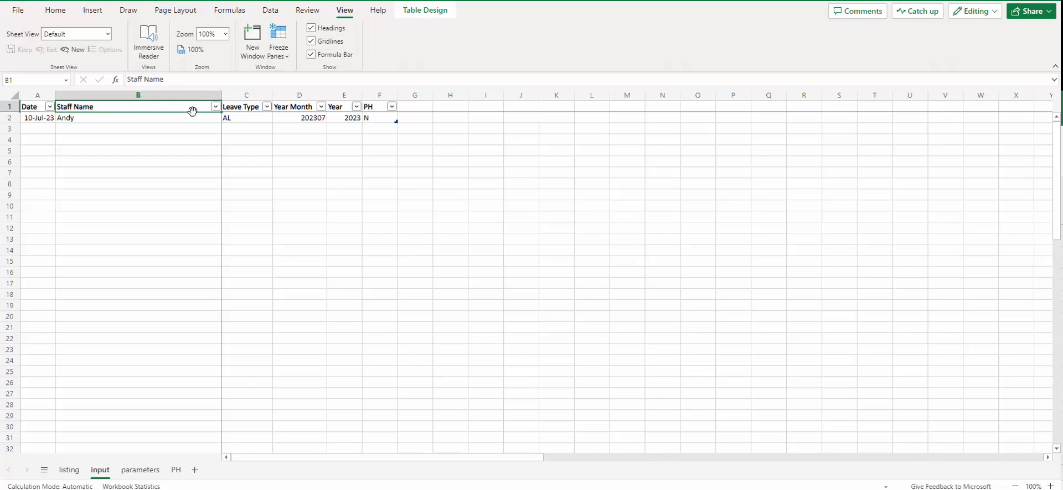
click(252, 130)
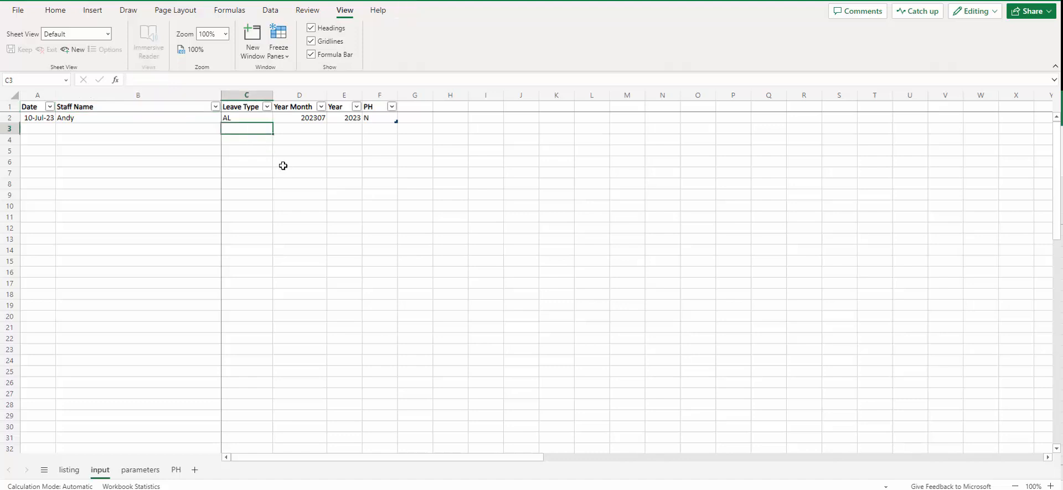
Add a leave entry in row 3 with the date 4-7-23, the third staff member in the list, and leave type MC.
click(40, 128)
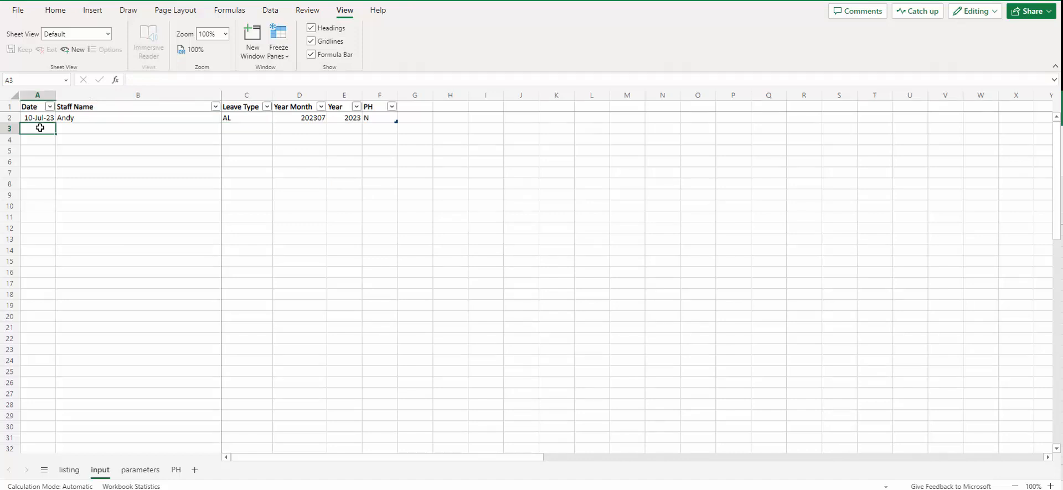
text(4-)
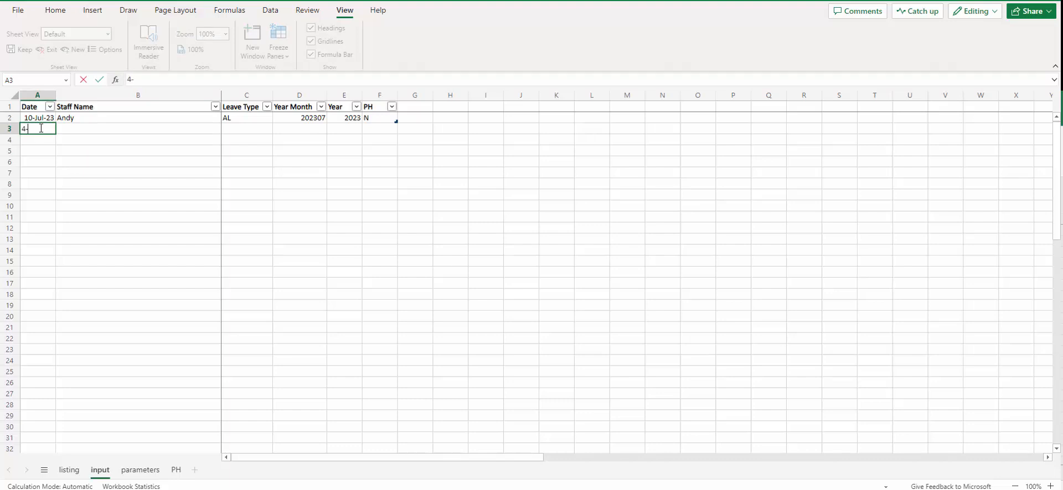
text(7-23)
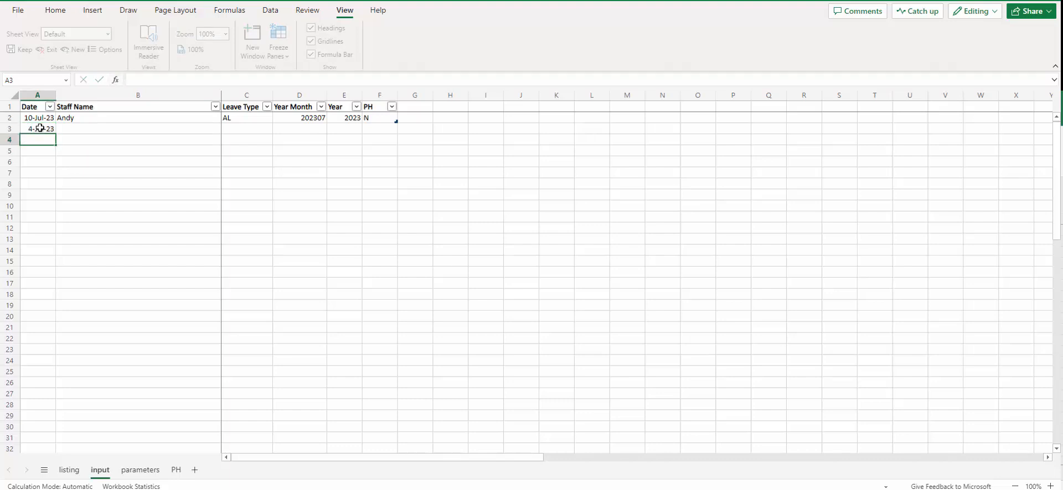
key(Tab)
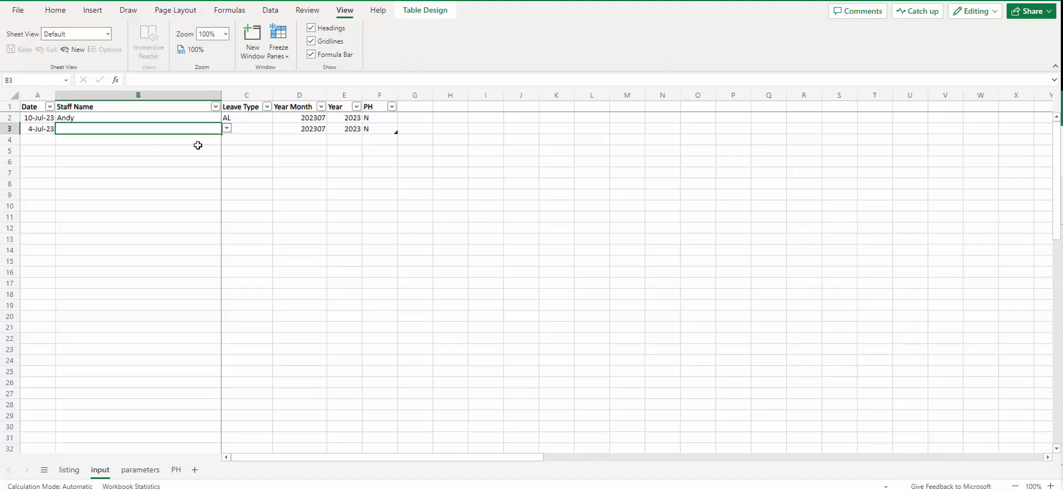
click(226, 128)
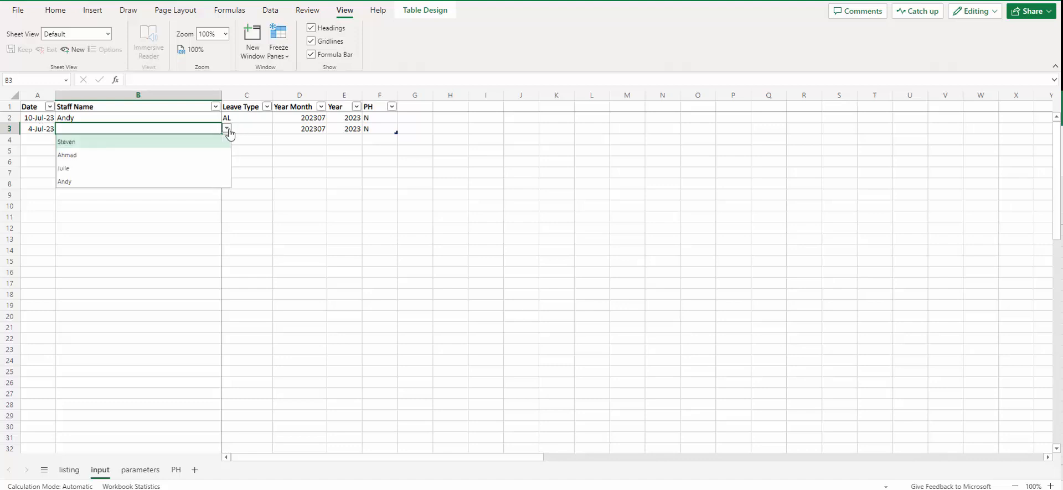
click(71, 169)
click(267, 129)
click(278, 128)
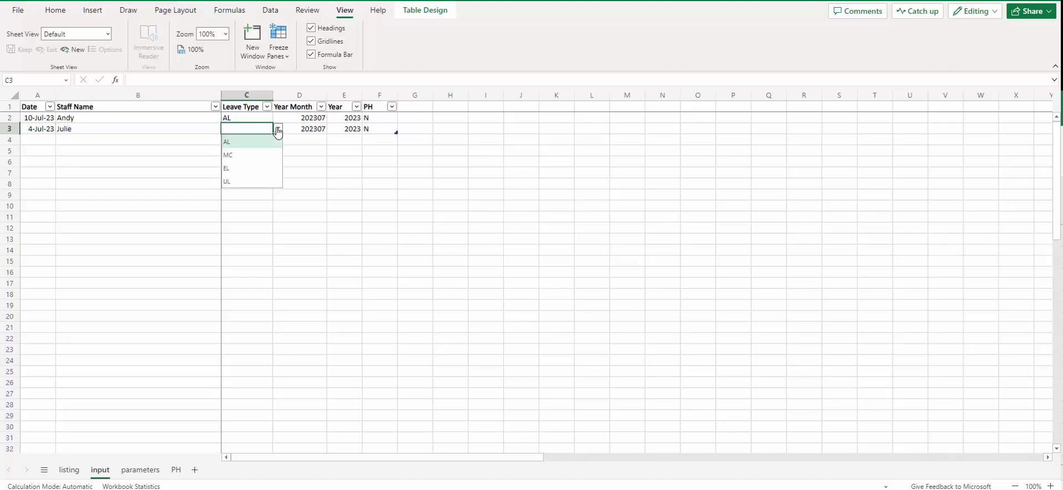
click(242, 158)
Add a leave entry in row 4 with the date 4-7-23, the second staff member in the list, and leave type MC.
click(24, 138)
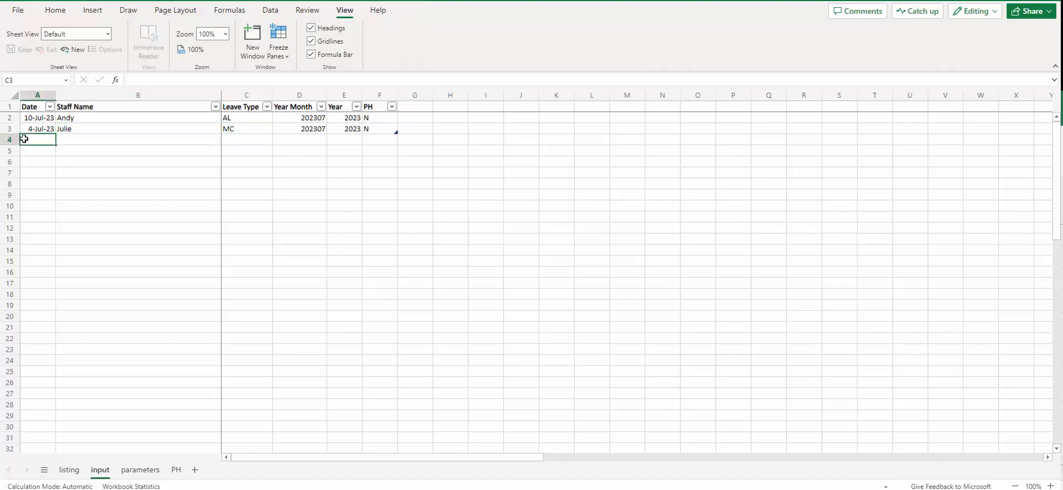
text(4-7-23)
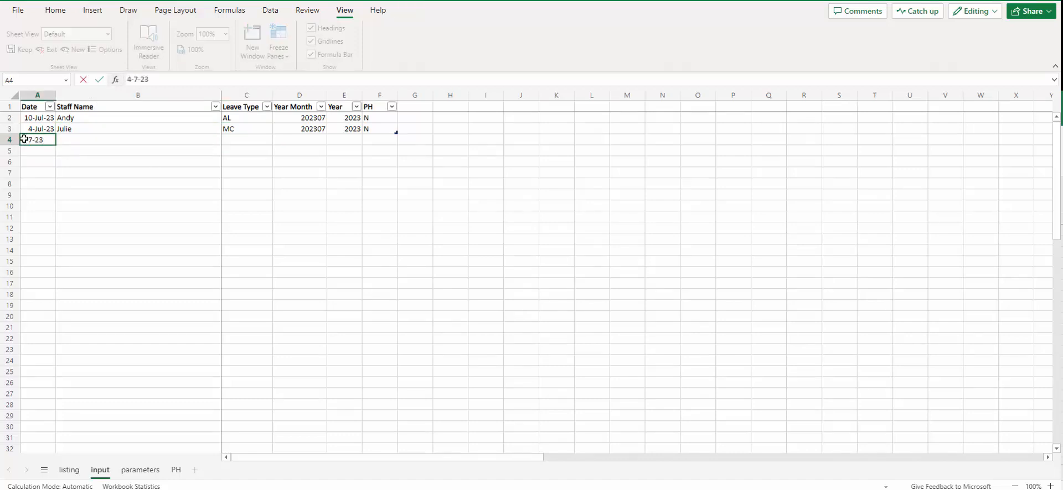
key(Tab)
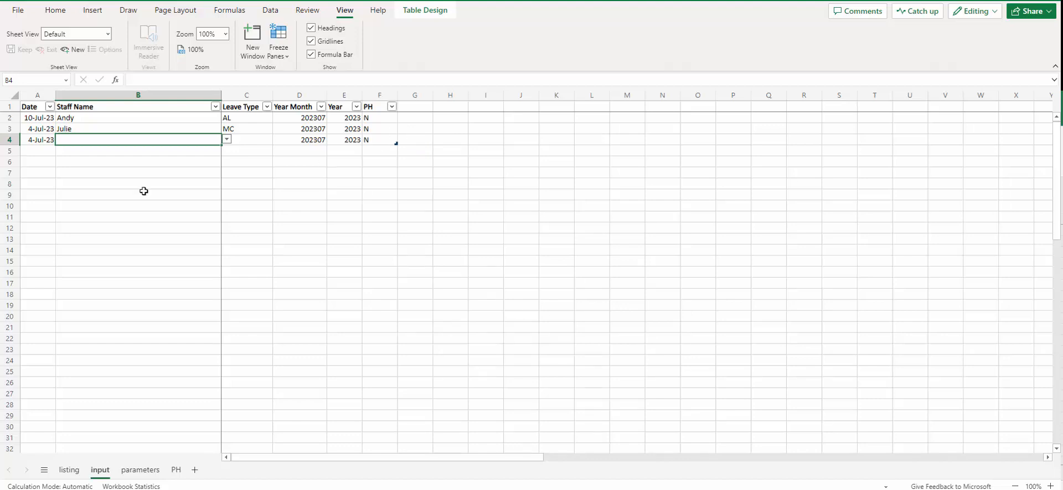
click(227, 140)
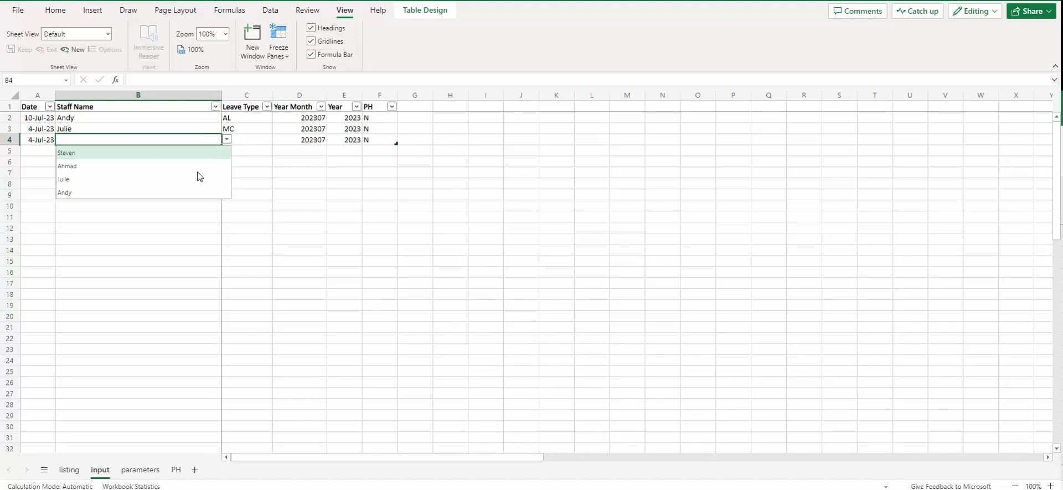
click(66, 166)
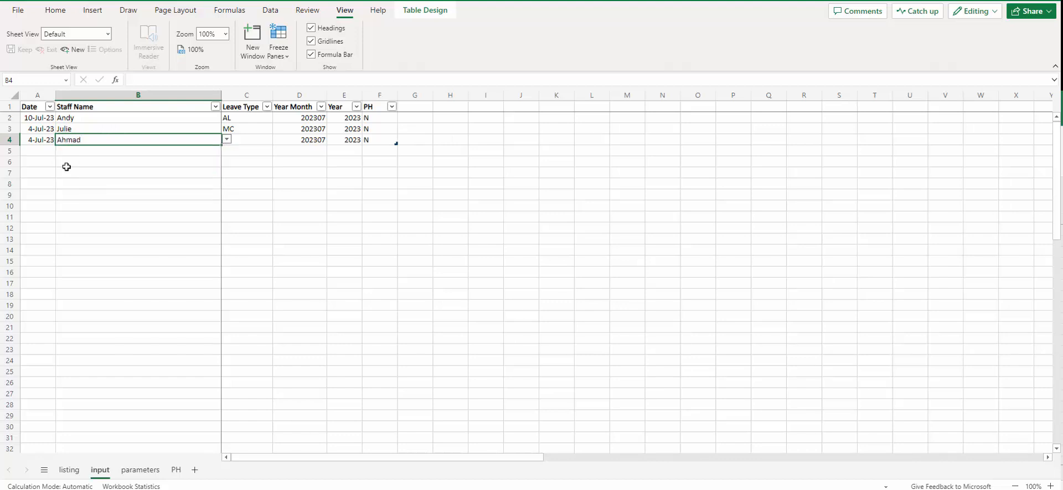
click(244, 143)
click(278, 139)
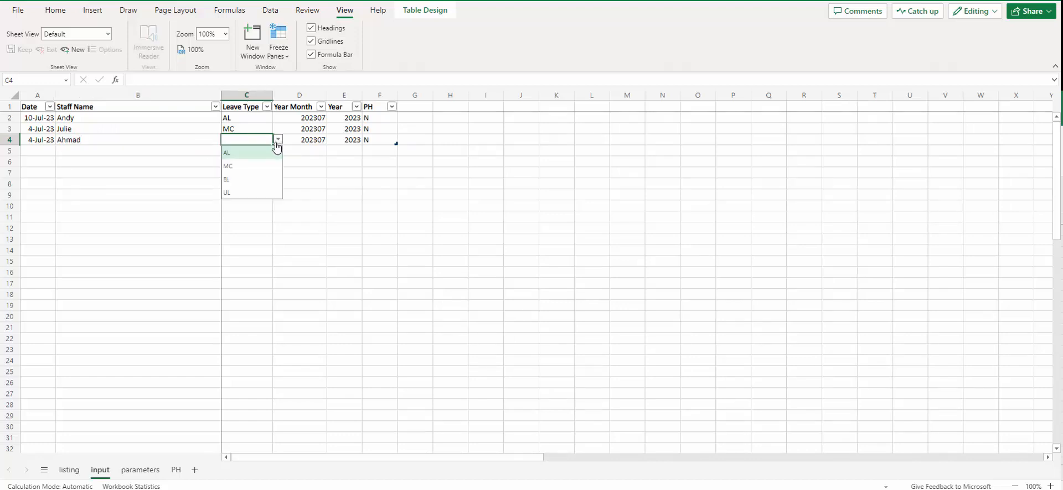
click(238, 168)
click(287, 183)
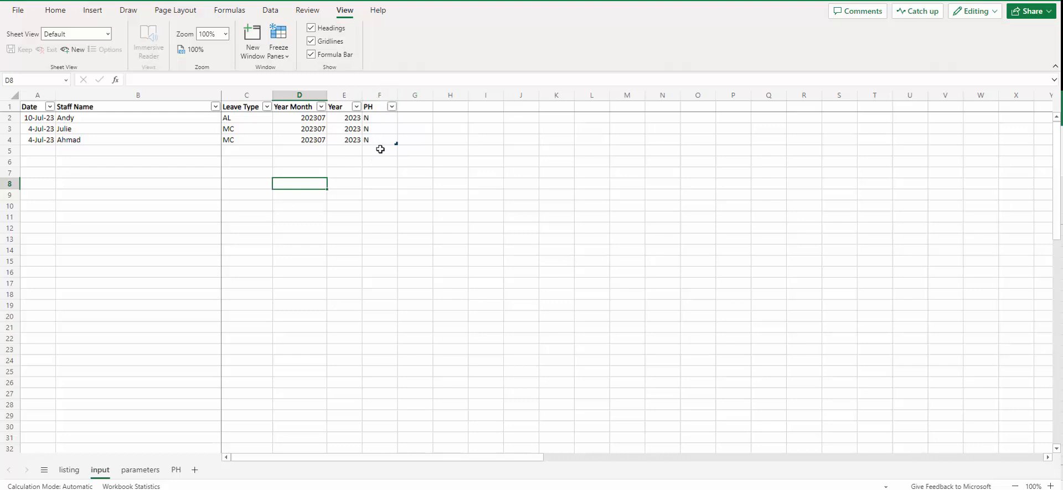
click(402, 217)
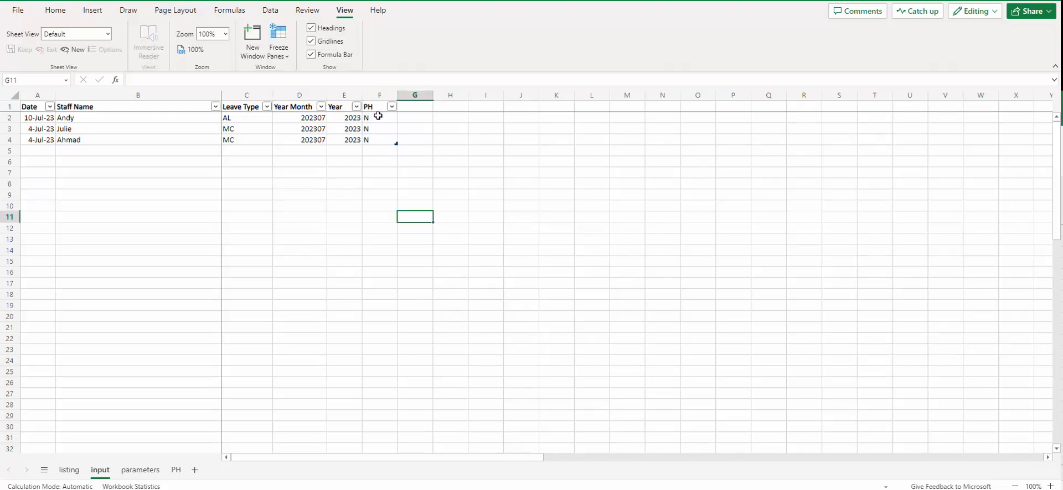
Create a conditional formatting rule for the PH cells F2:F4 that highlights cell values equal to Y.
drag(378, 118, 370, 137)
click(380, 143)
click(372, 215)
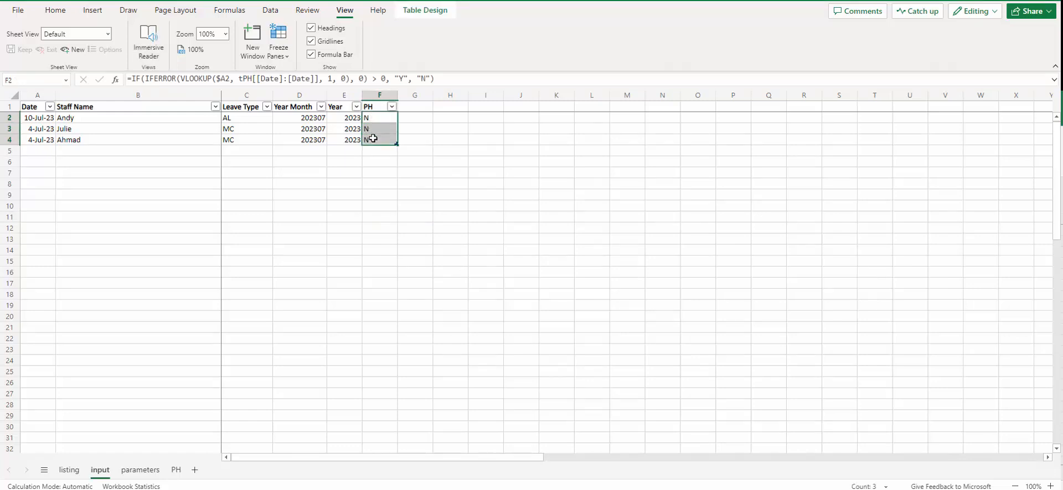
click(52, 13)
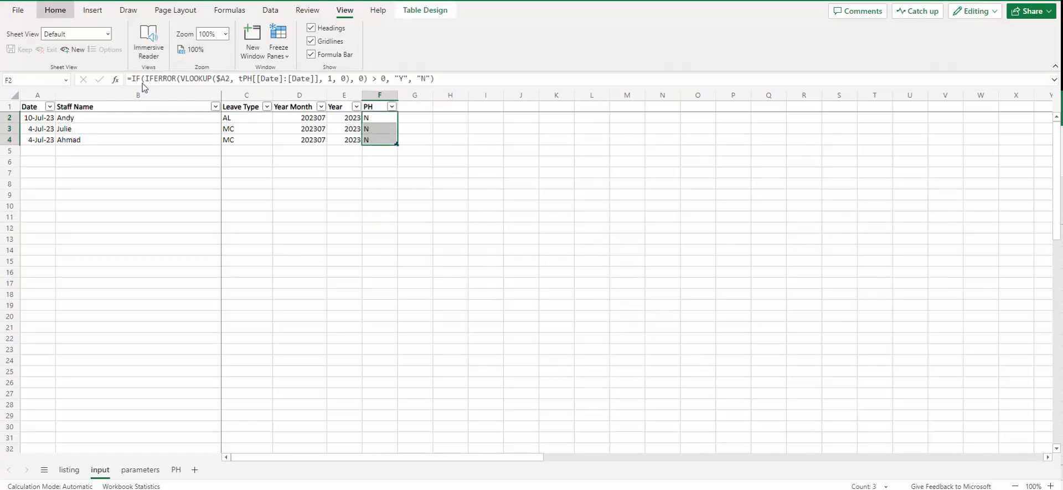
click(498, 61)
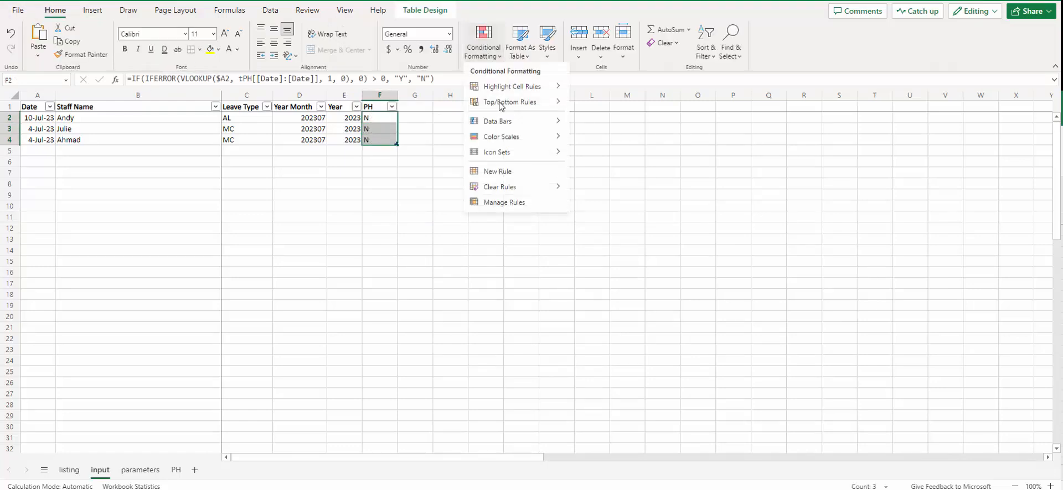
click(498, 172)
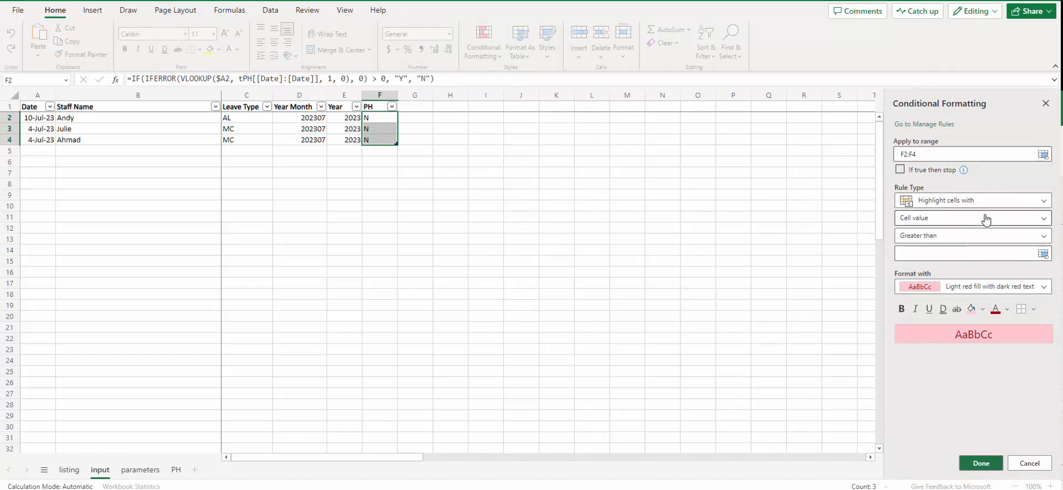
click(1022, 203)
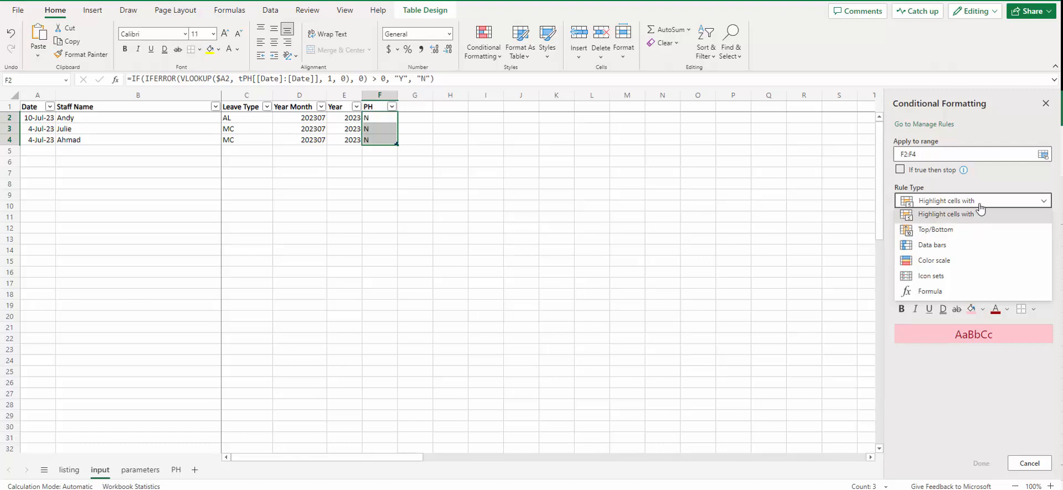
click(977, 216)
click(955, 221)
click(955, 233)
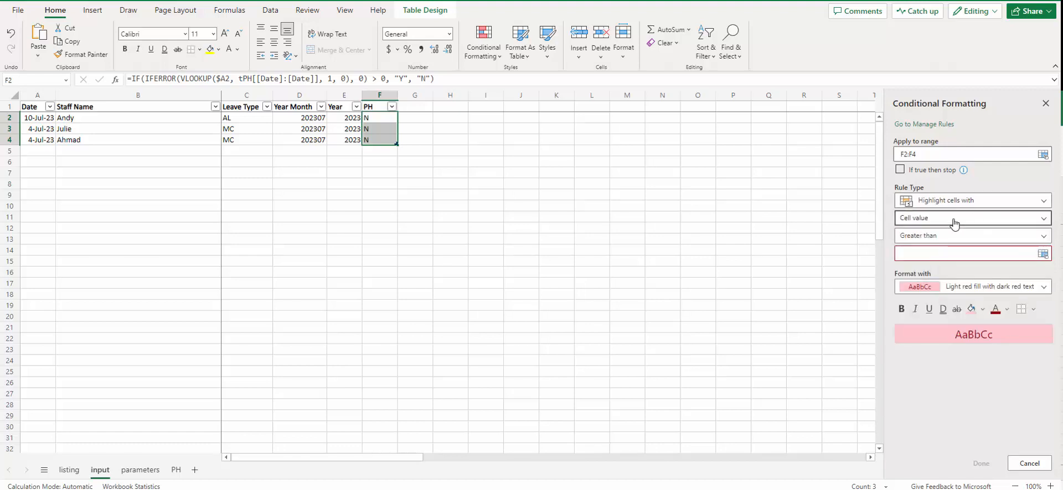
click(930, 237)
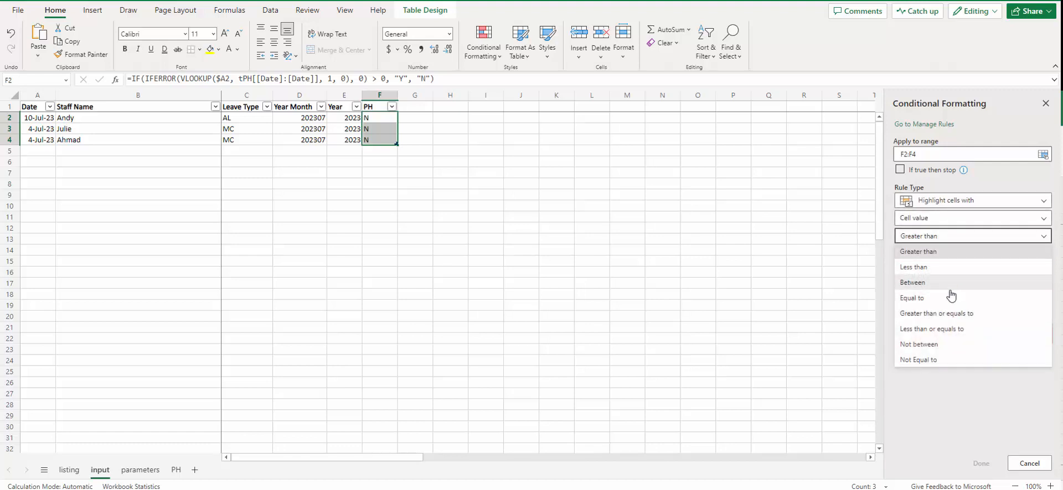
click(944, 299)
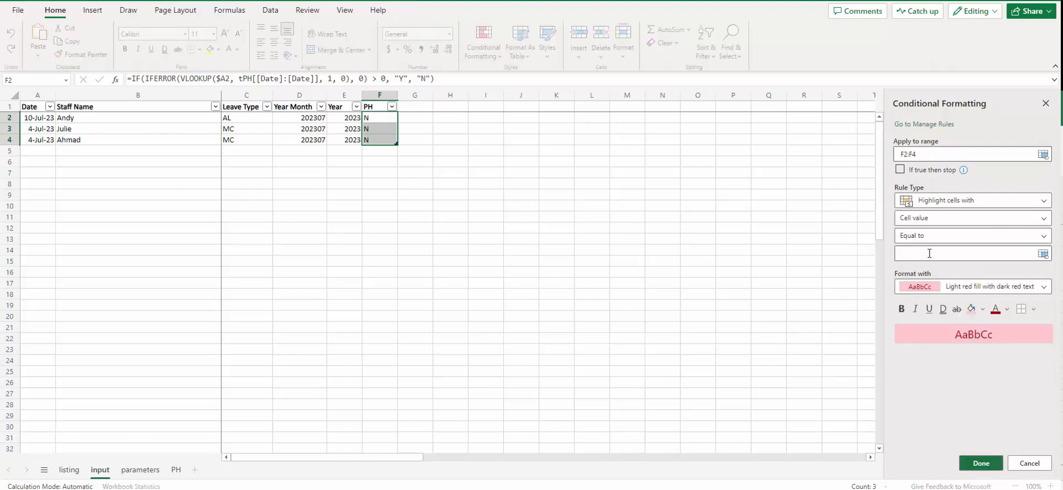
click(930, 253)
text(Y)
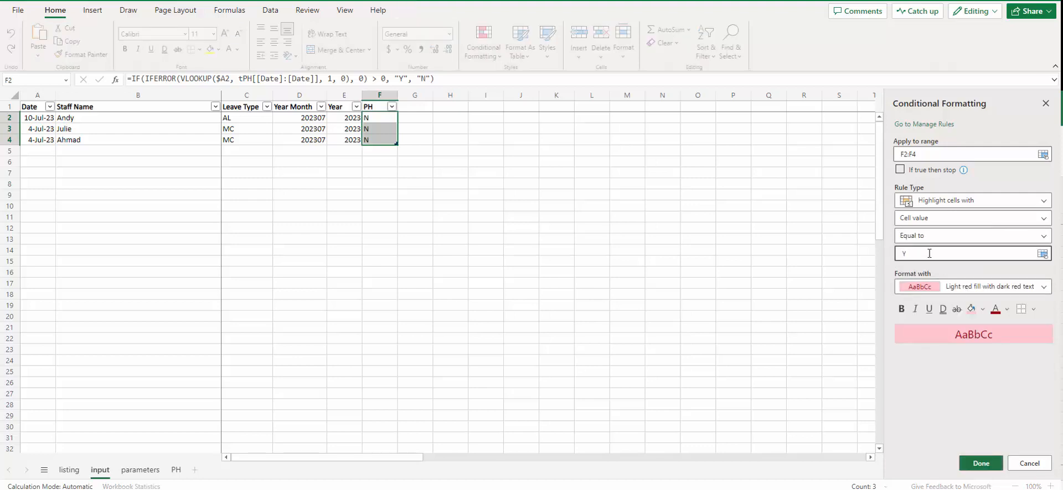
Format the rule with a gold fill and bold black text, and save it.
click(985, 315)
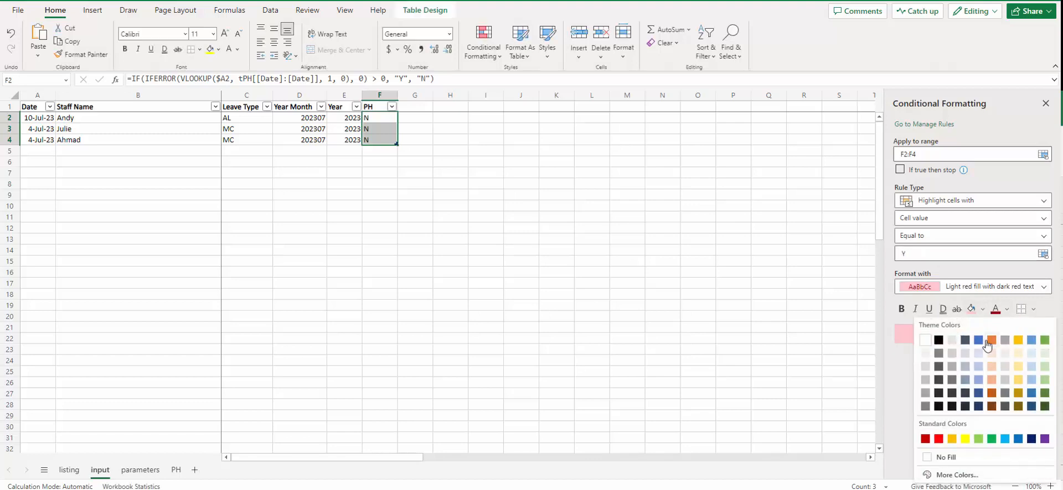
click(1016, 342)
click(1006, 309)
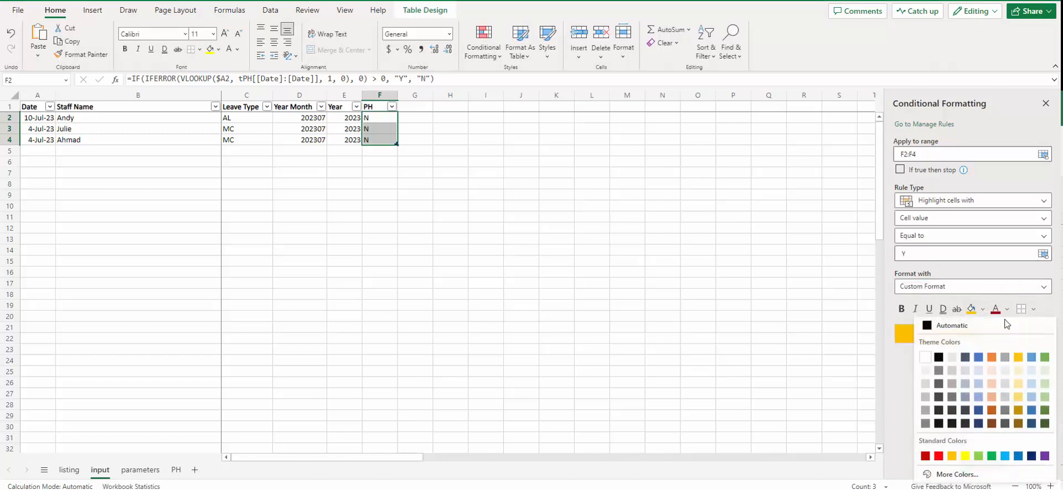
click(939, 358)
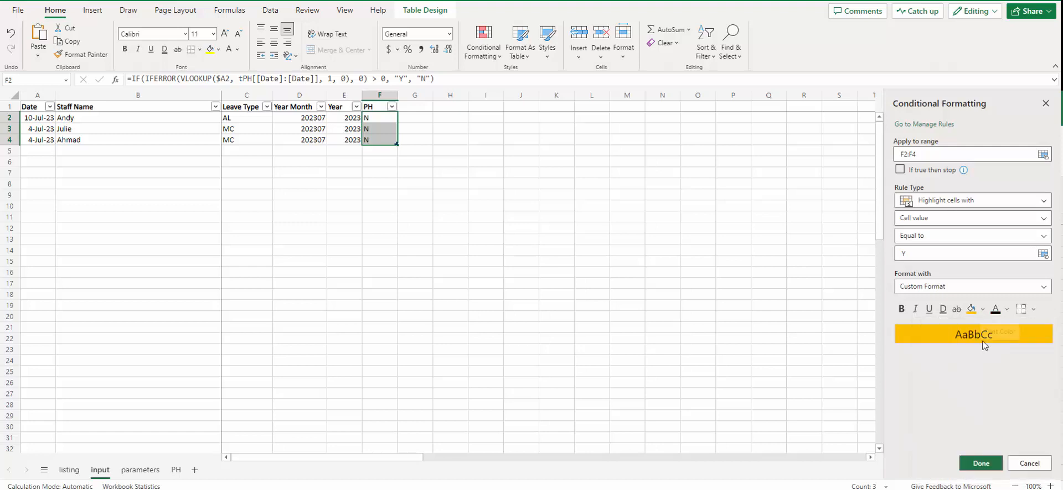
click(900, 311)
click(980, 464)
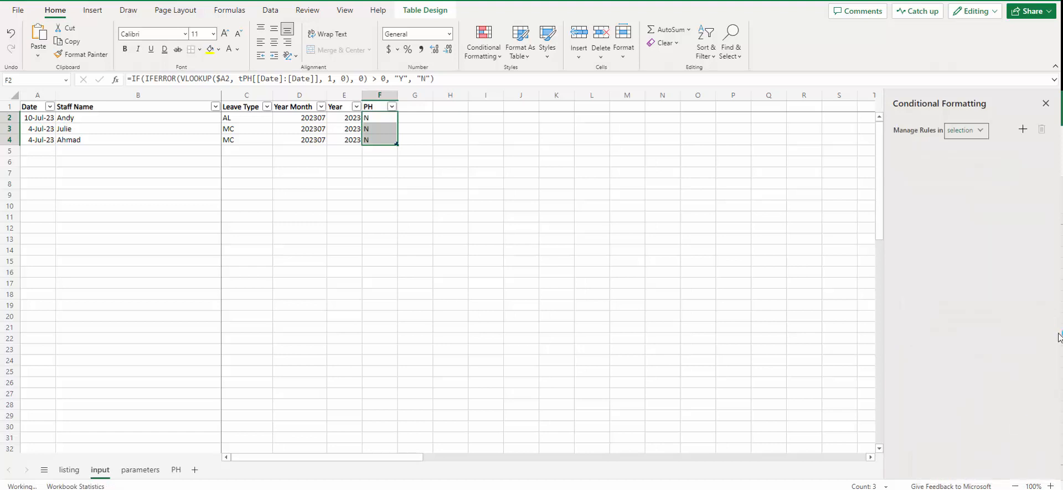
Enter the date 19-7-23 in A5 to test the public holiday highlighting, and check the PH column cells.
click(34, 118)
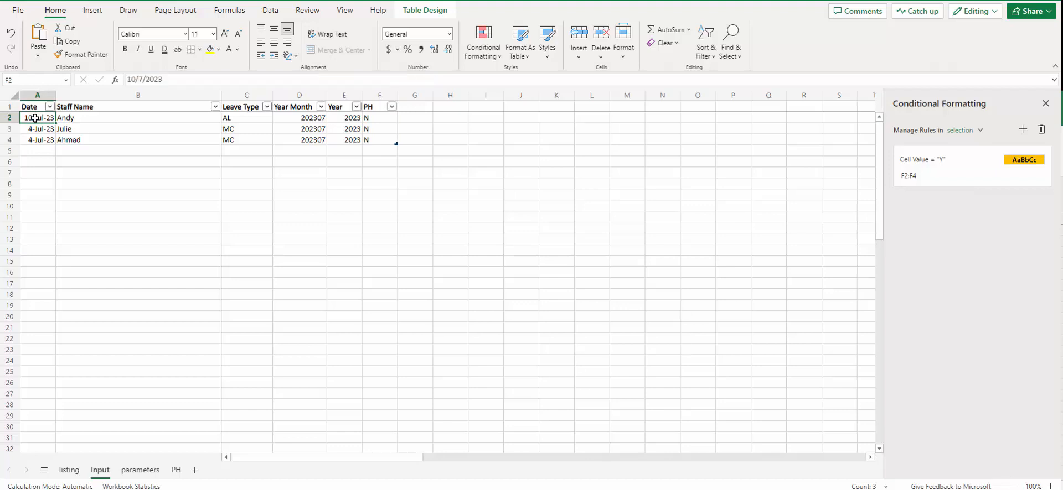
click(42, 151)
text(19)
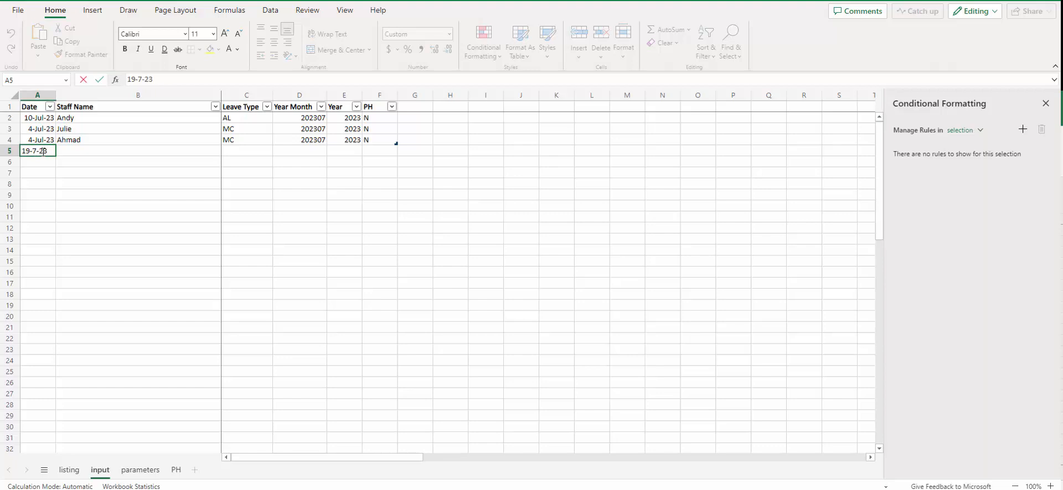
text(-7-23)
key(Tab)
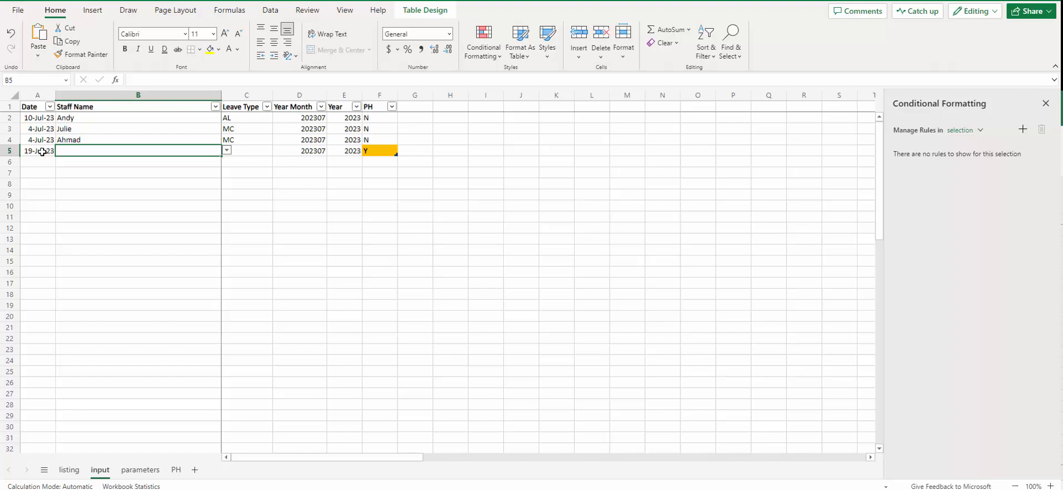
click(376, 147)
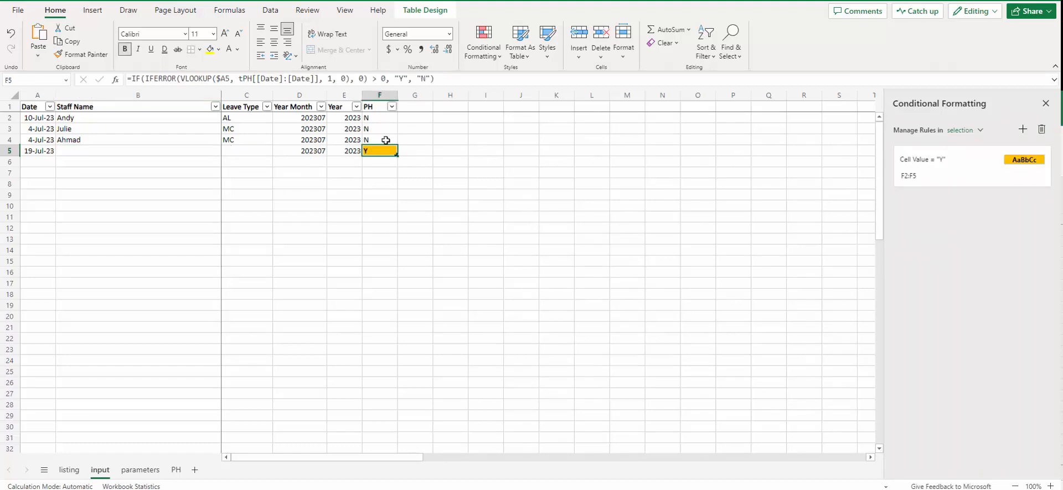
click(382, 139)
click(380, 118)
click(377, 135)
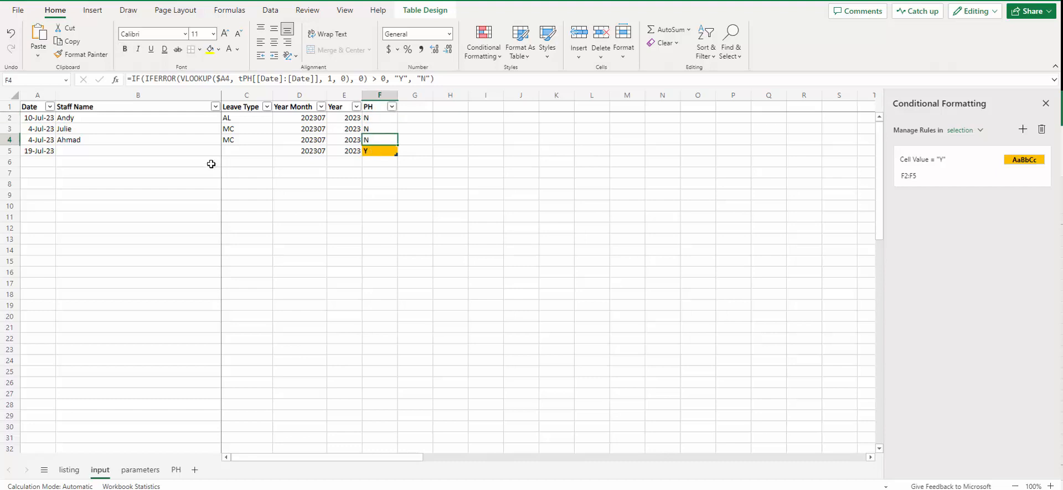
Complete the leave entry in row 5 with the date 5-7-23, the first staff member in the list, and leave type EL.
click(31, 150)
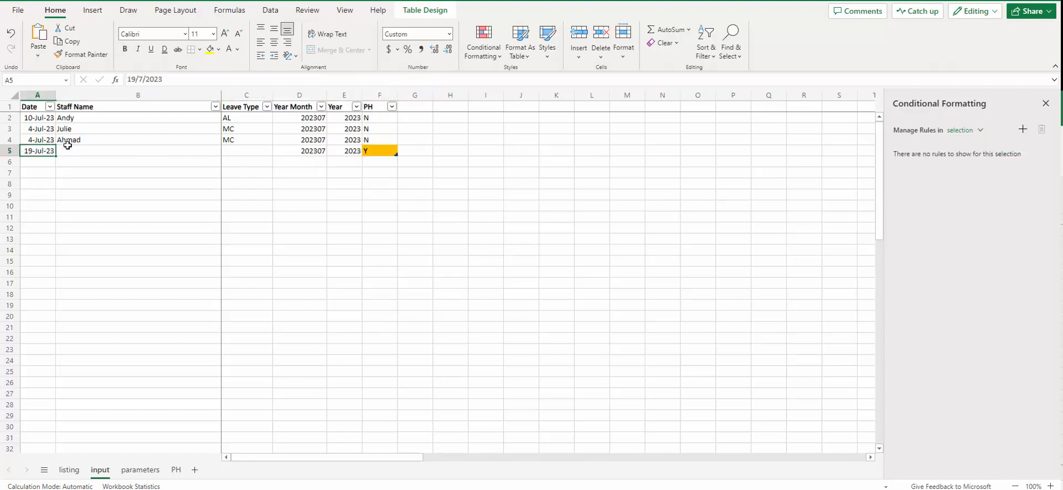
text(5-7)
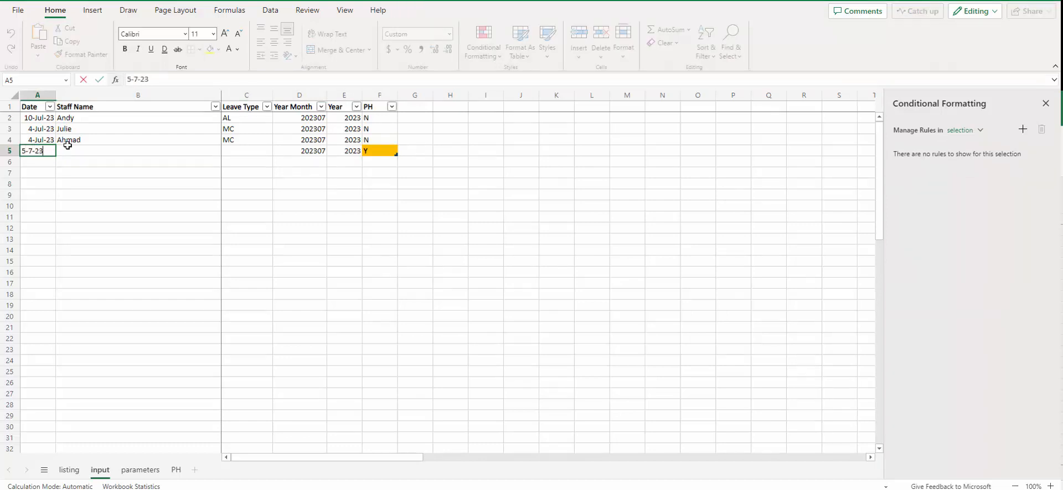
text(-23)
click(69, 150)
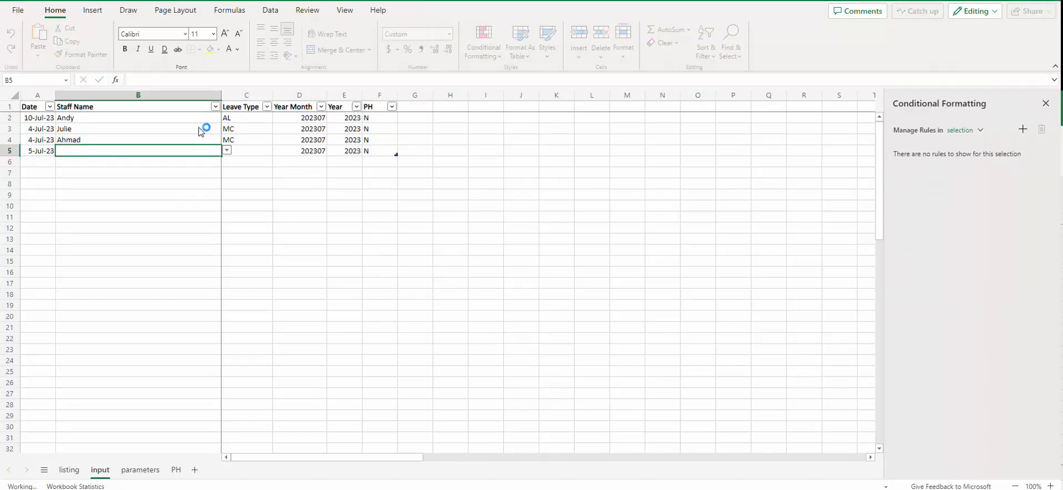
click(227, 150)
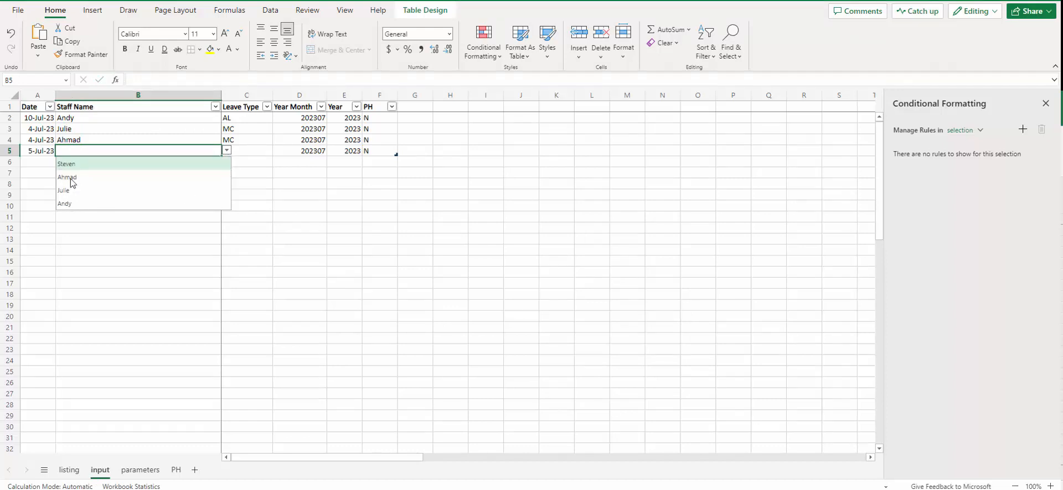
click(77, 166)
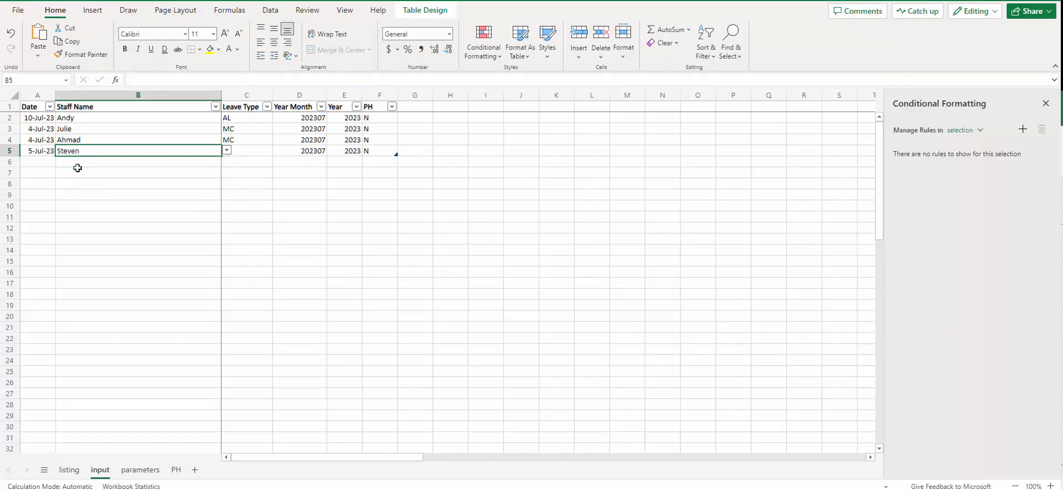
click(270, 150)
click(279, 151)
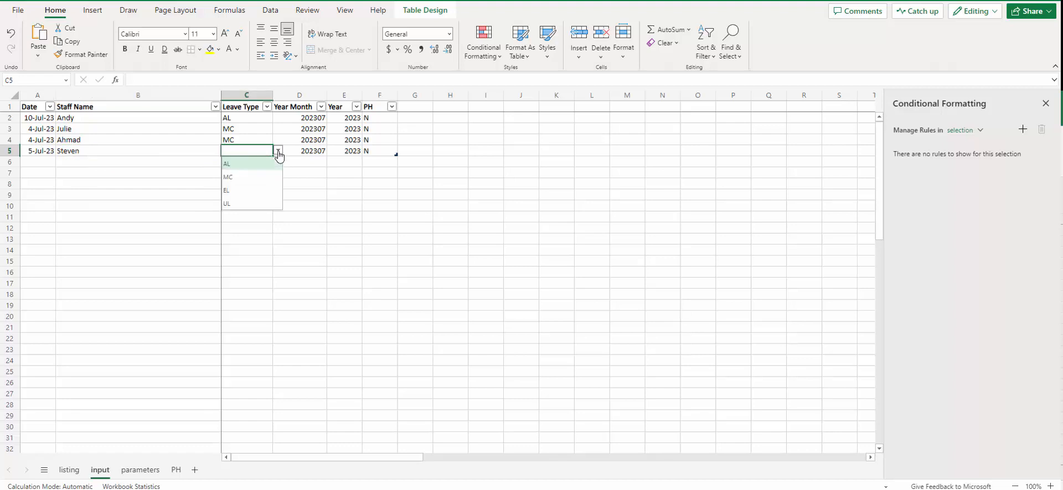
click(227, 193)
click(368, 195)
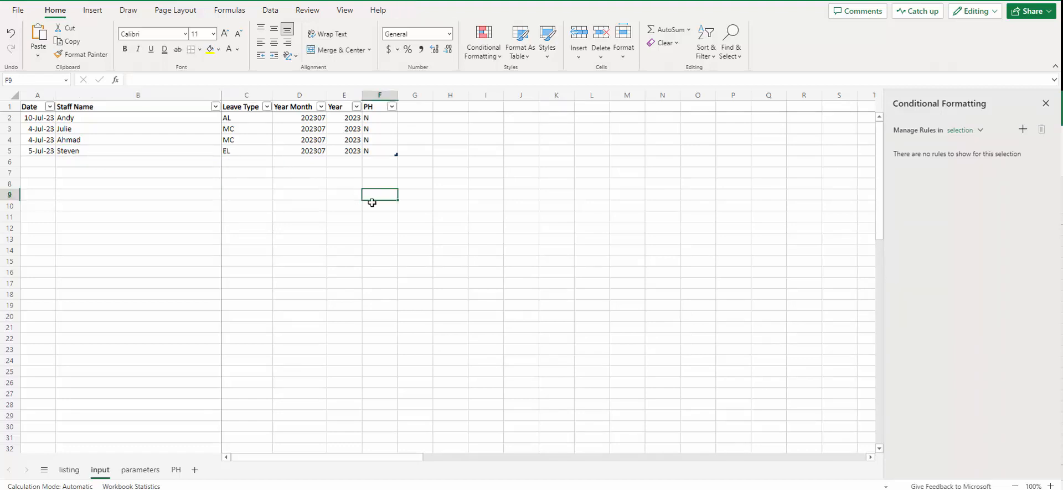
click(61, 478)
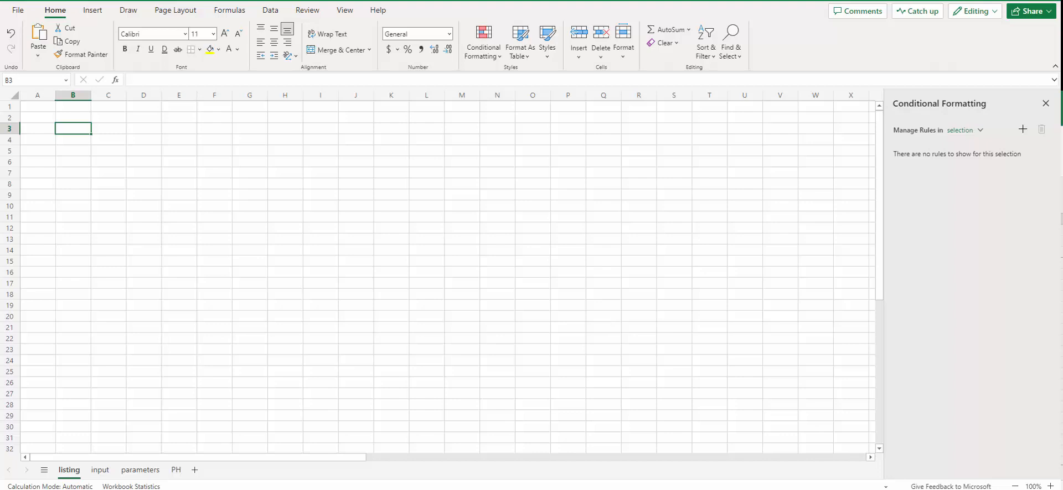
click(100, 471)
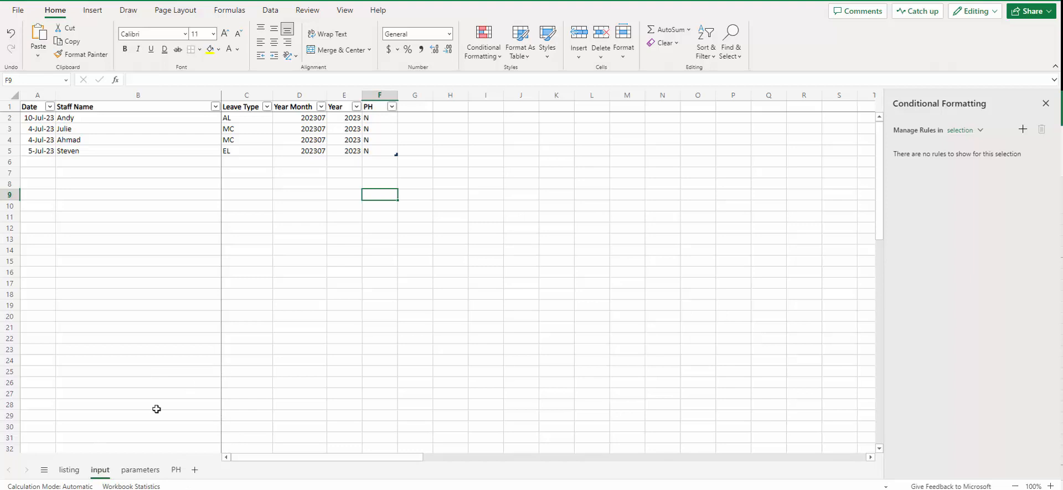
Hide helper rows 1 and 2 on the parameters sheet.
click(140, 470)
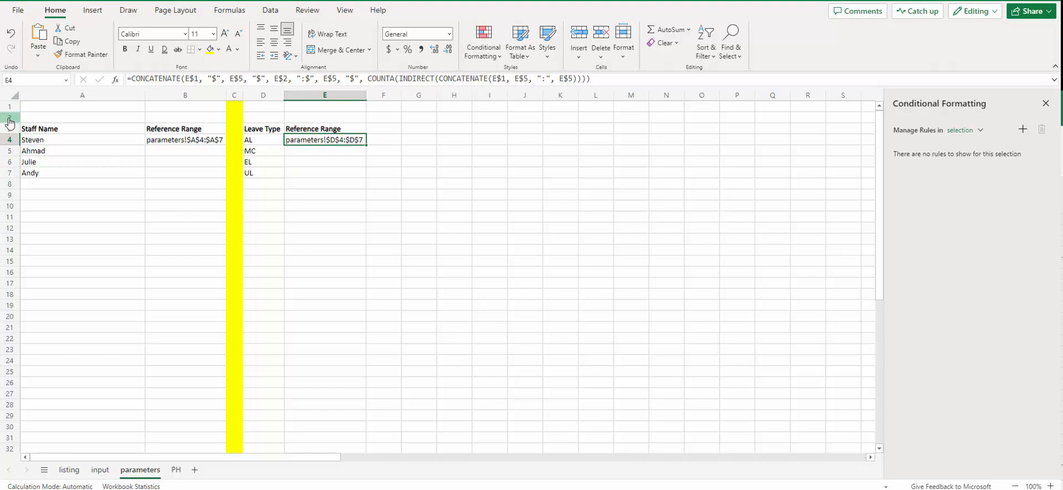
drag(10, 122, 10, 106)
right_click(41, 111)
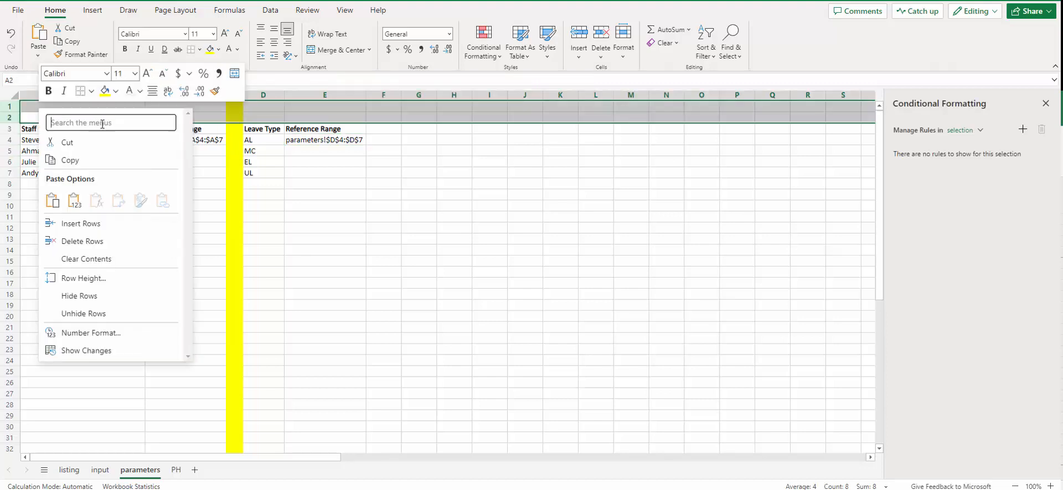
click(79, 296)
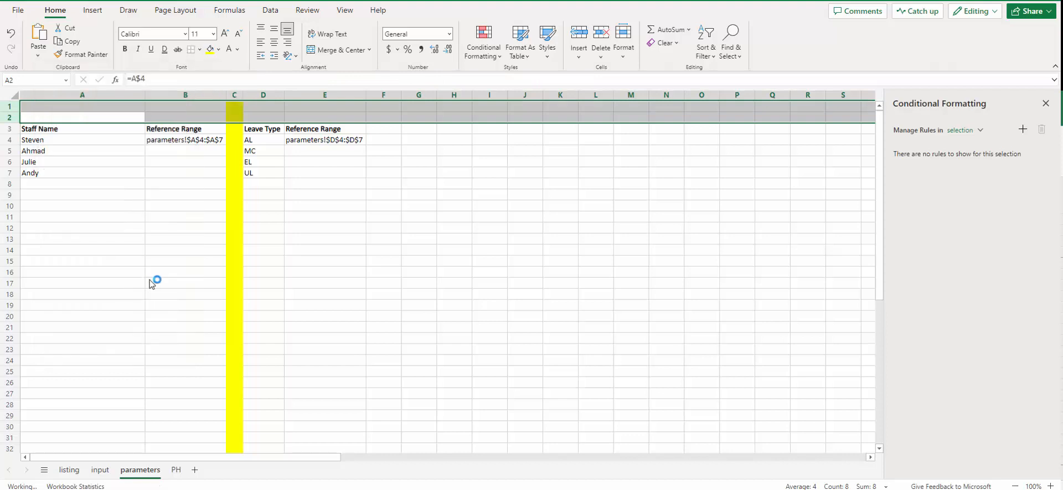
click(158, 117)
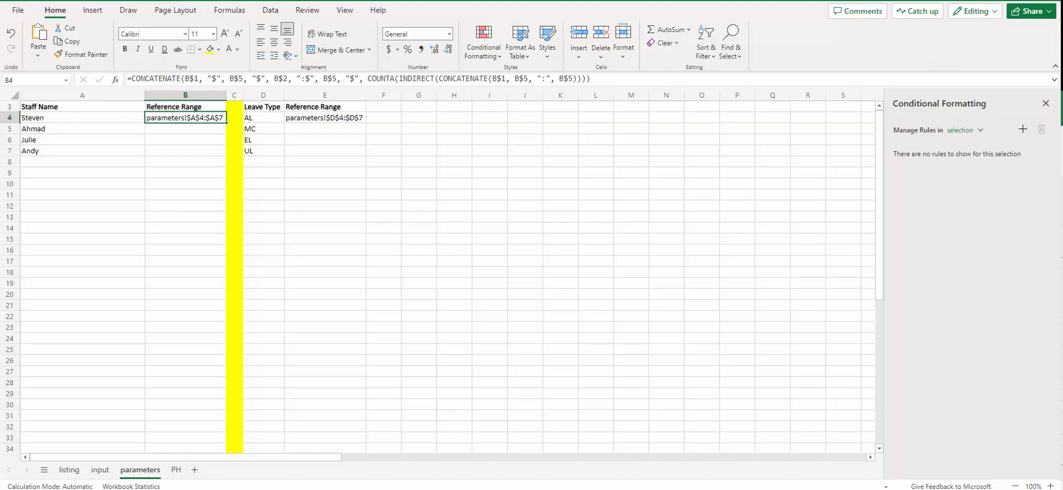
Hide columns G and H, which hold the holiday date reference, on the PH sheet.
click(176, 470)
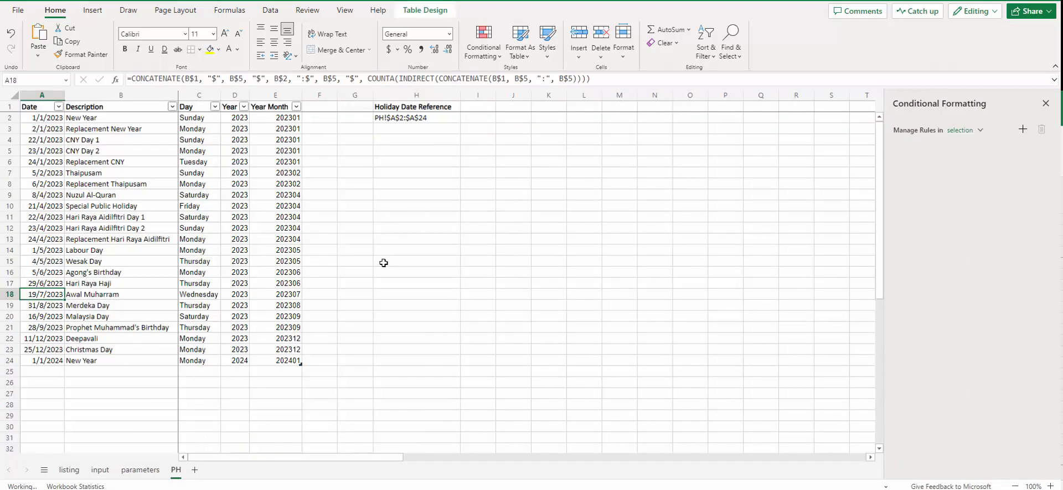
click(384, 263)
drag(355, 94, 419, 94)
right_click(424, 172)
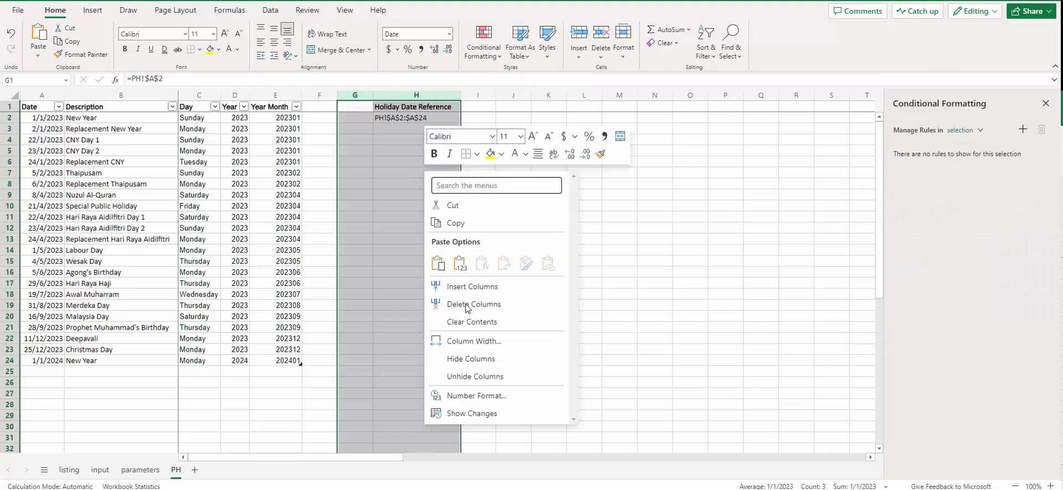
click(482, 365)
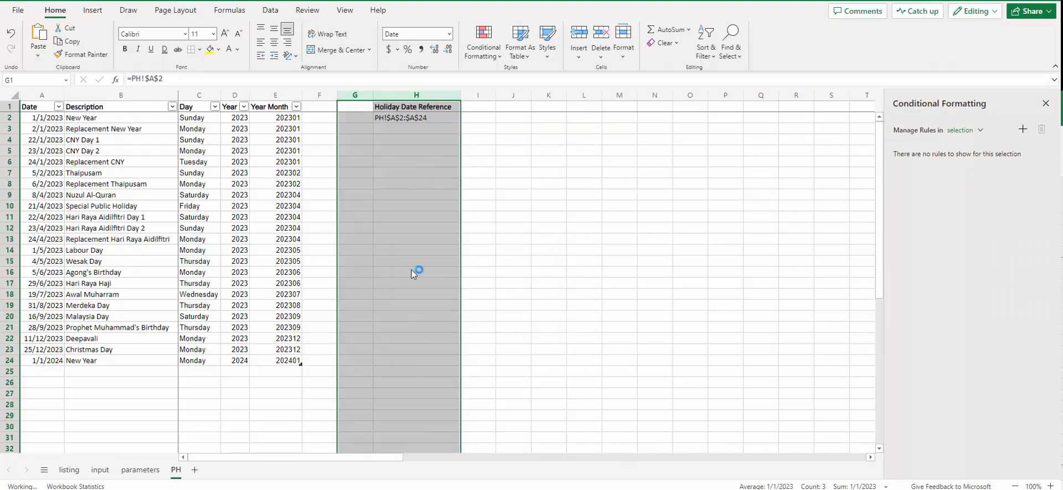
click(344, 218)
click(214, 292)
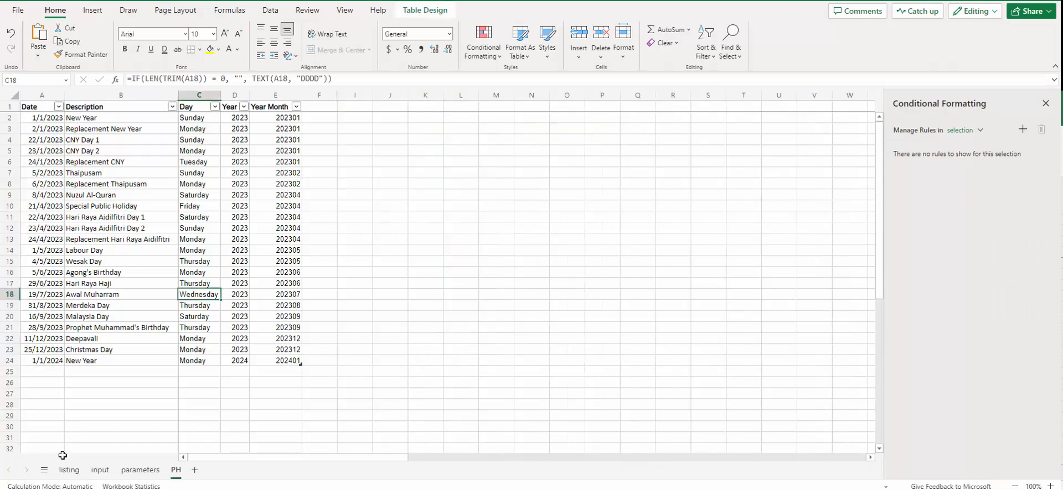
Examine the Year, Year Month and PH formulas on the input sheet, and look at the listing sheet.
click(99, 470)
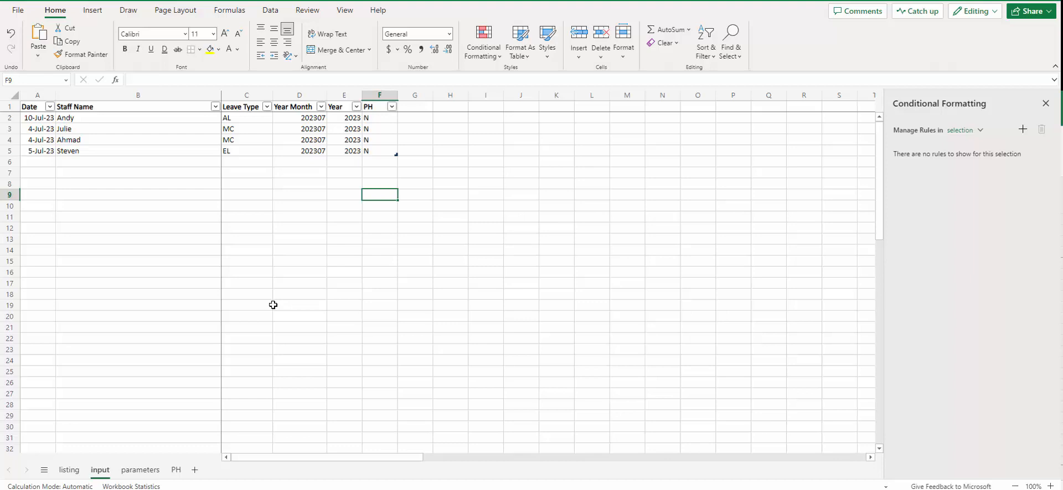
click(347, 119)
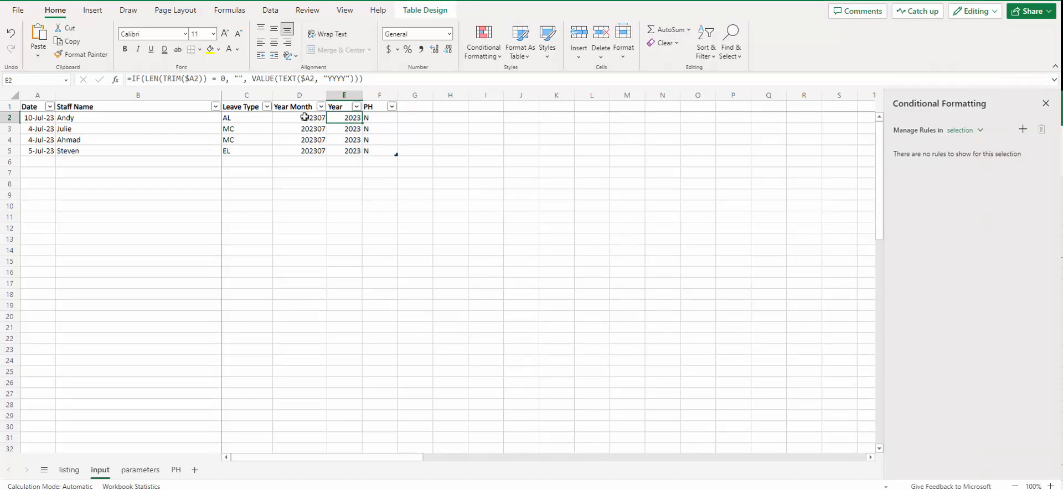
click(305, 117)
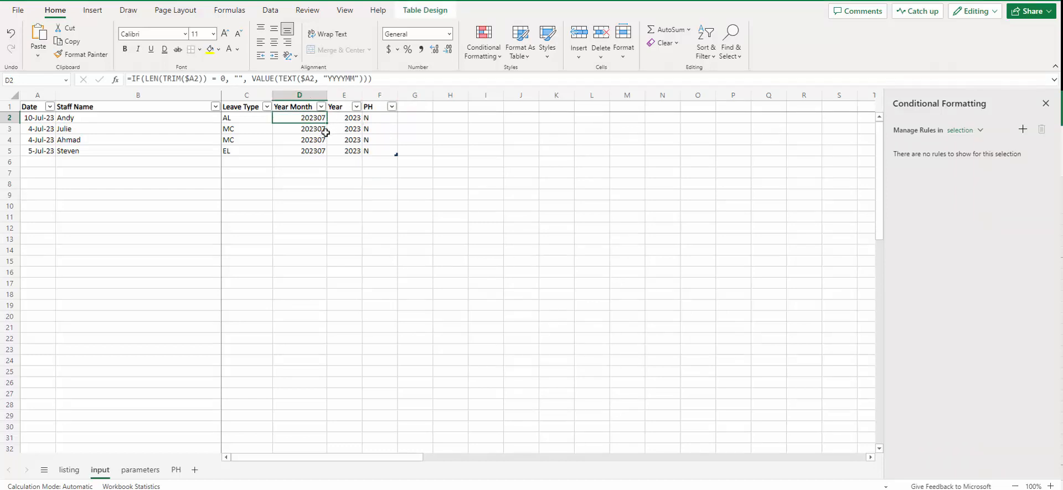
click(373, 128)
click(339, 140)
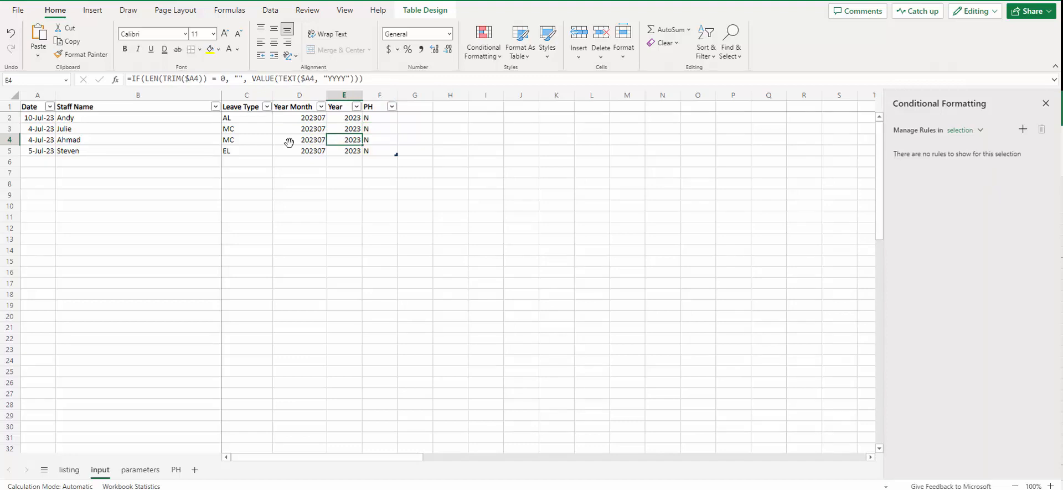
click(315, 138)
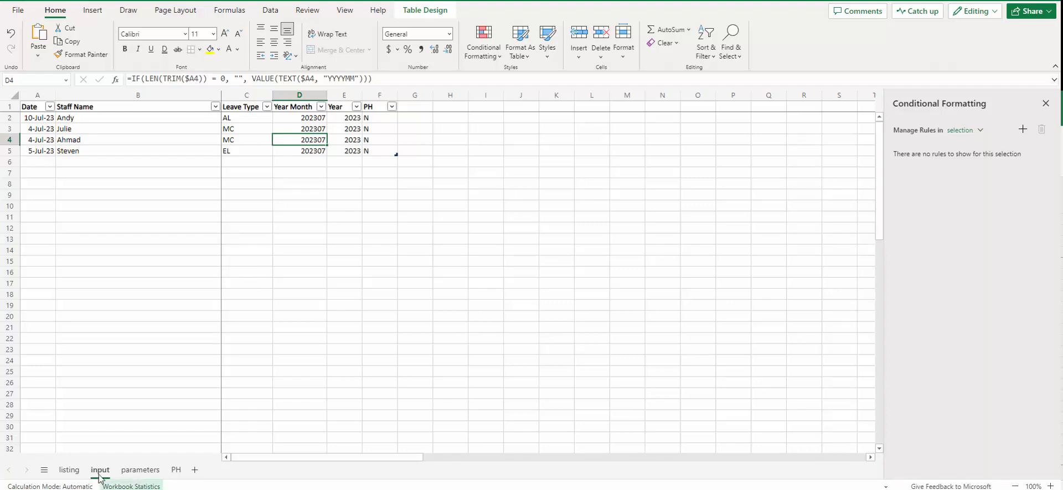
click(71, 470)
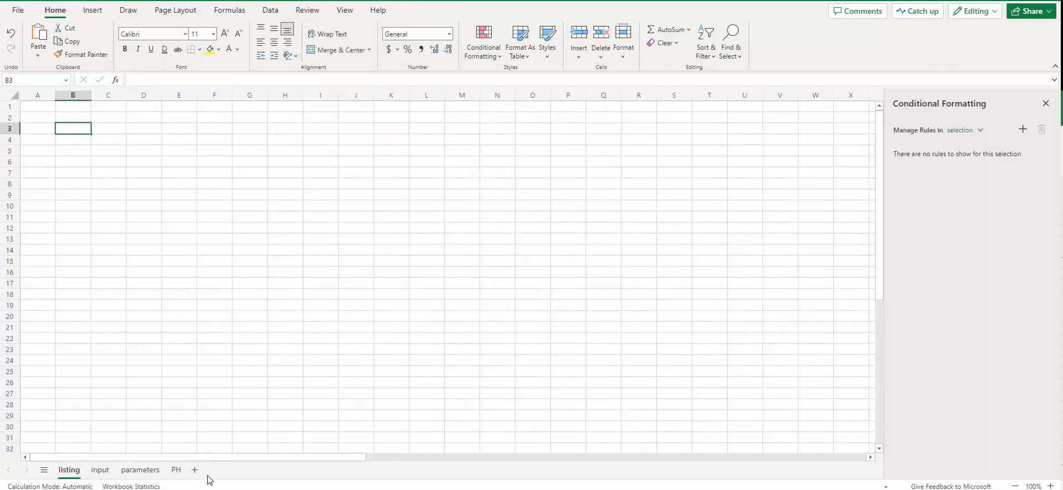
click(99, 471)
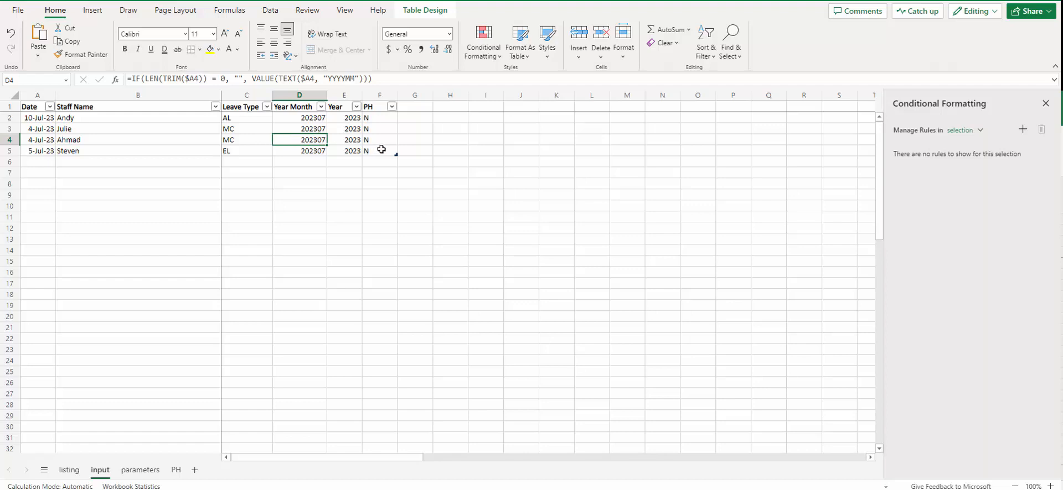
click(381, 150)
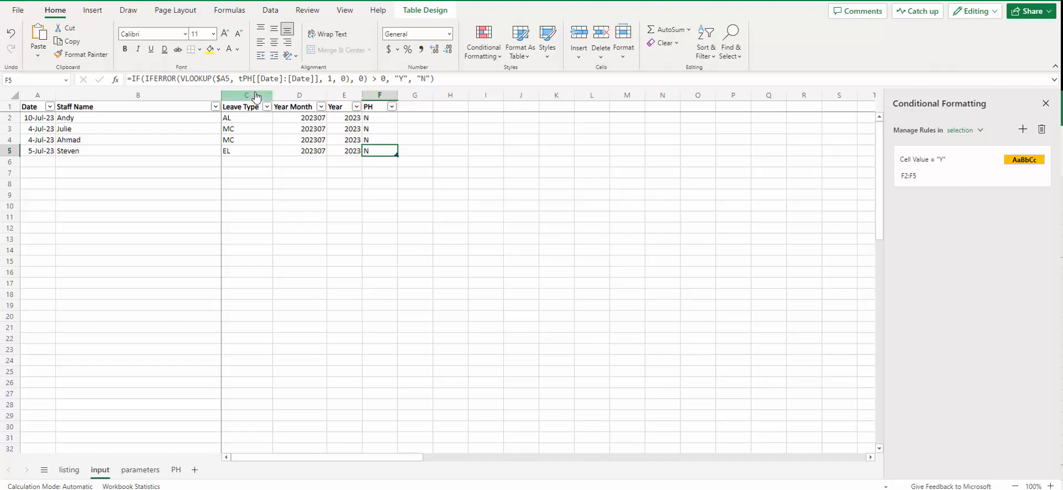
Try to move the entire PH column in front of the Year Month column on the input sheet.
click(372, 96)
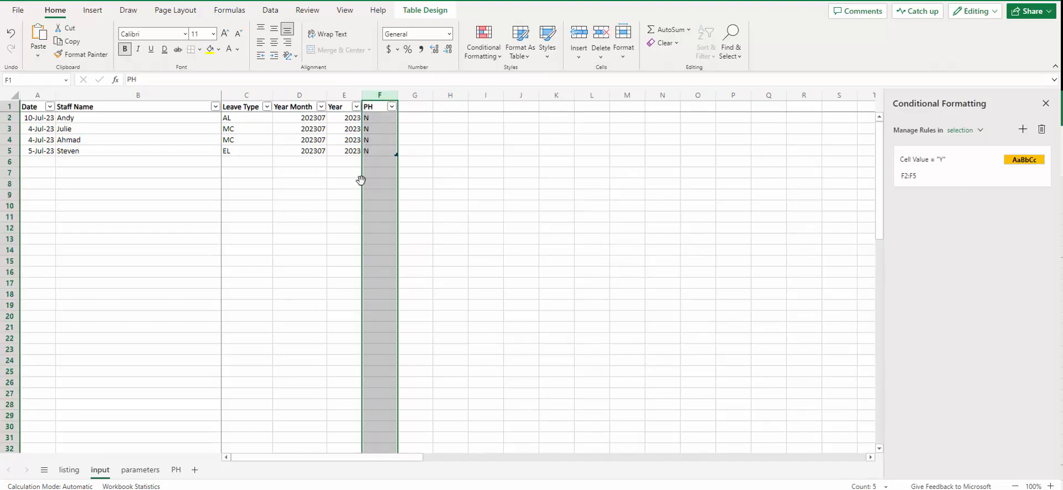
drag(361, 180, 266, 189)
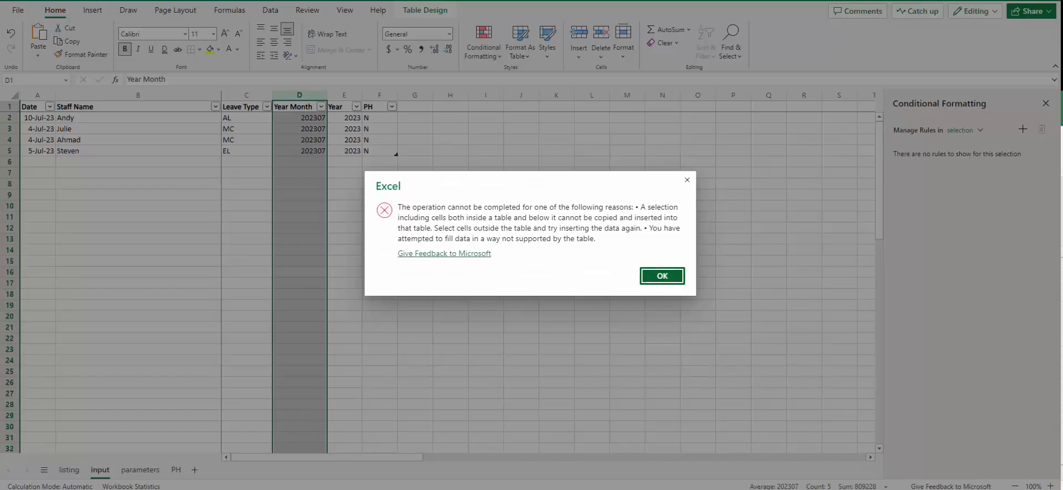
click(658, 275)
Try to insert the entire PH column in front of the Year column.
click(380, 96)
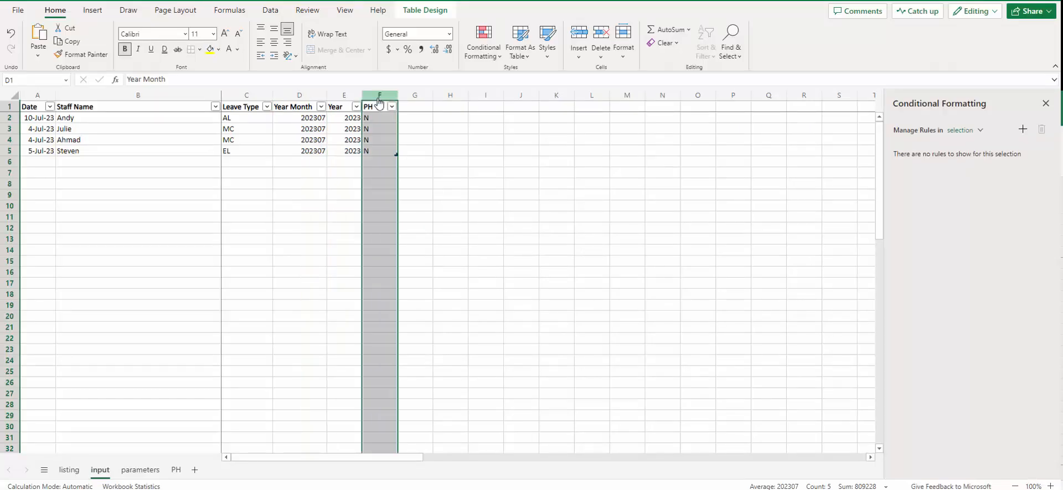
drag(358, 188, 306, 188)
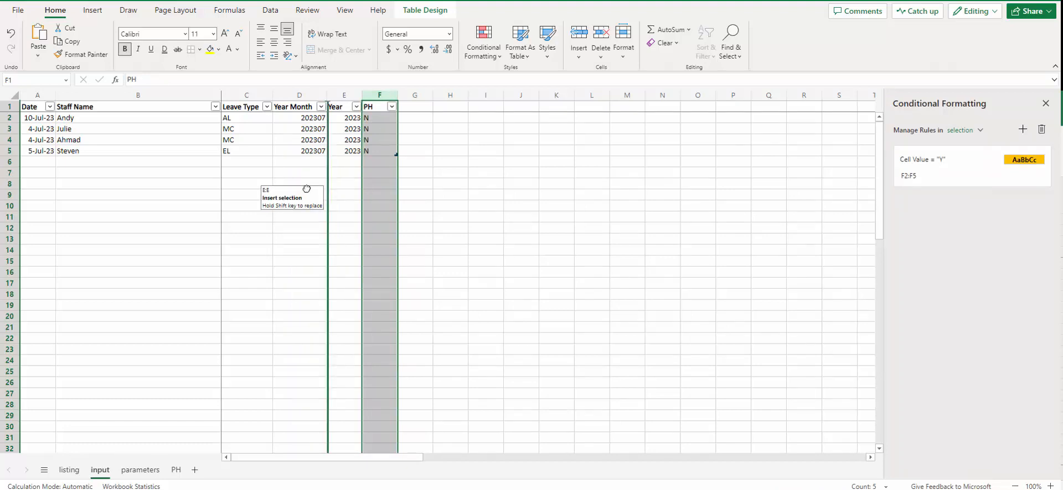
drag(306, 188, 307, 188)
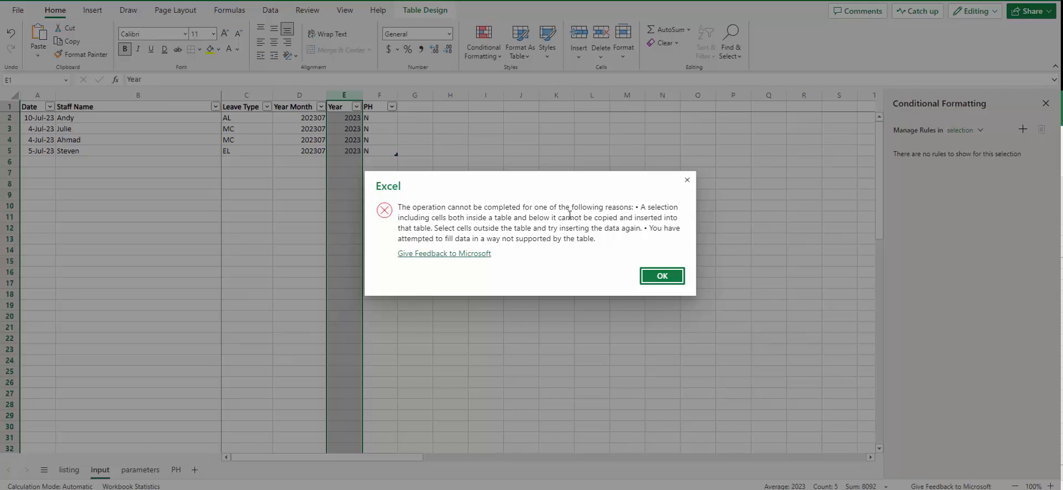
click(644, 275)
Move the PH column in front of the Year column, and return it to the end of the table.
click(380, 95)
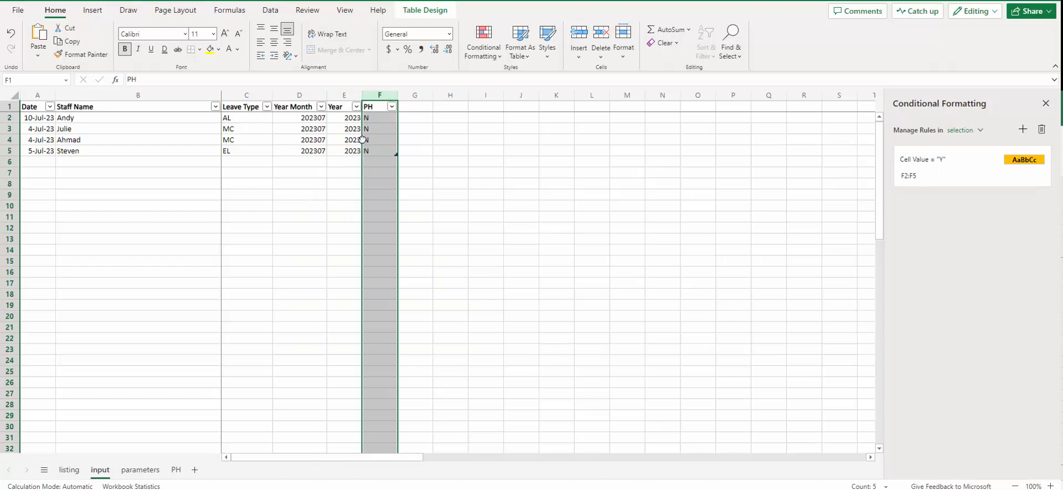
drag(363, 140, 332, 145)
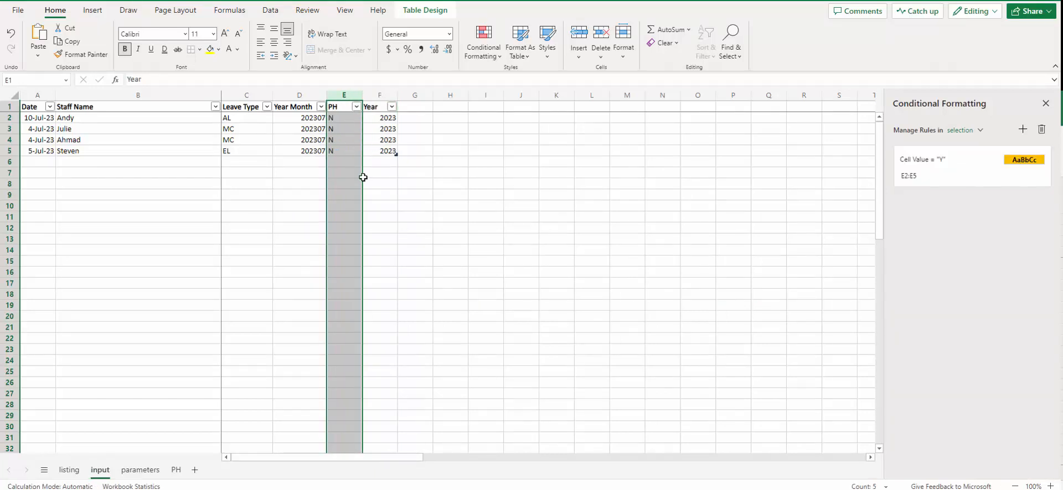
drag(360, 177, 399, 178)
click(317, 258)
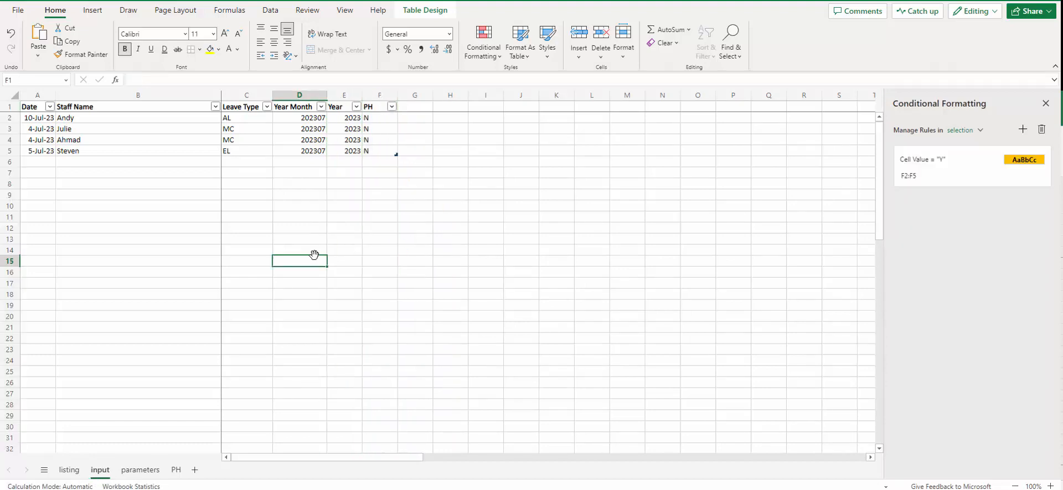
click(384, 131)
click(320, 237)
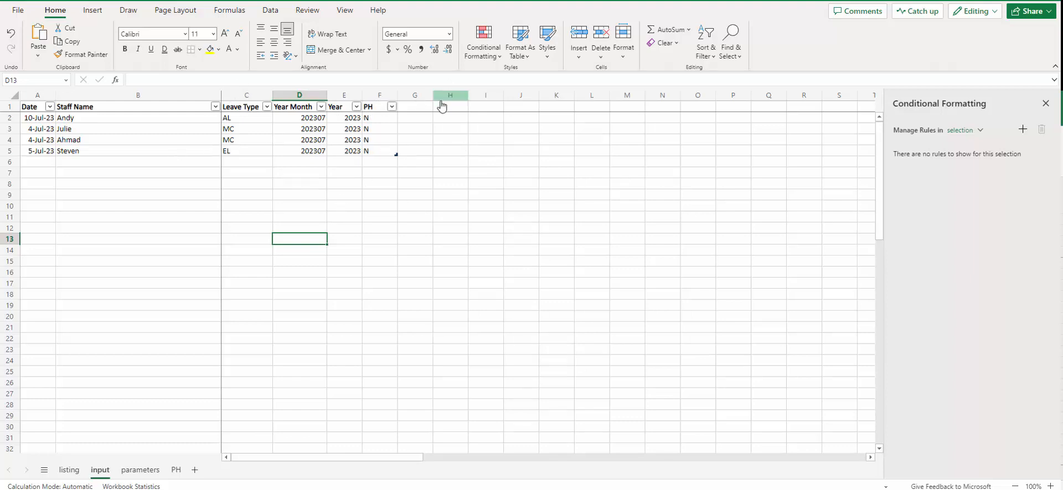
click(340, 103)
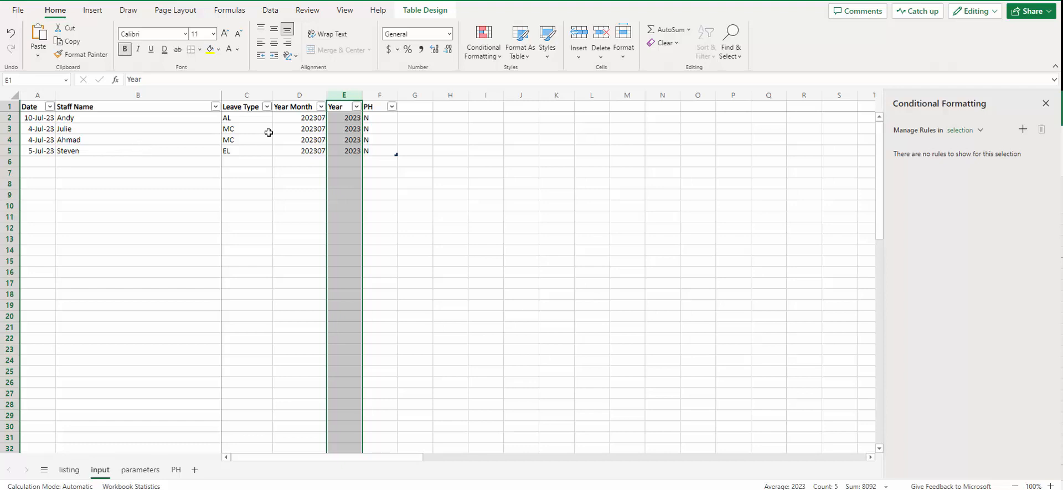
click(501, 251)
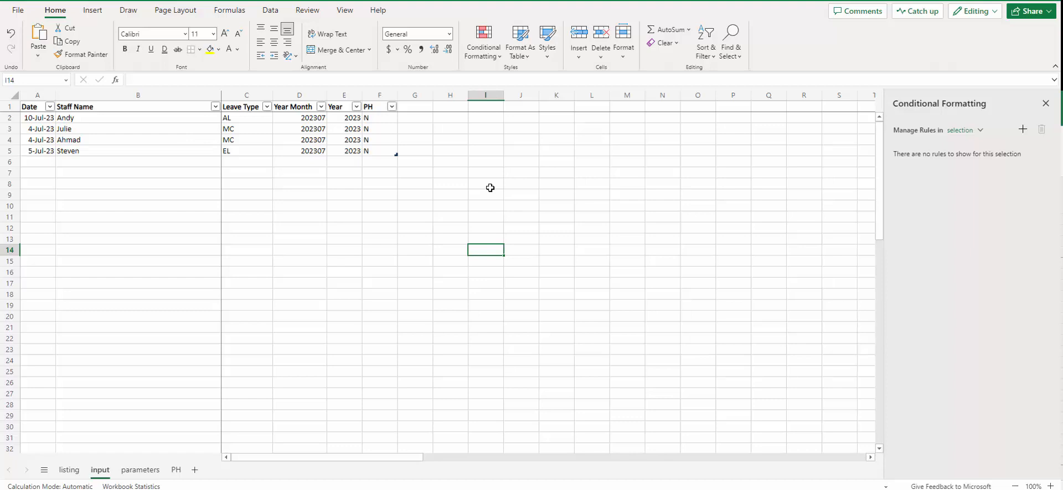